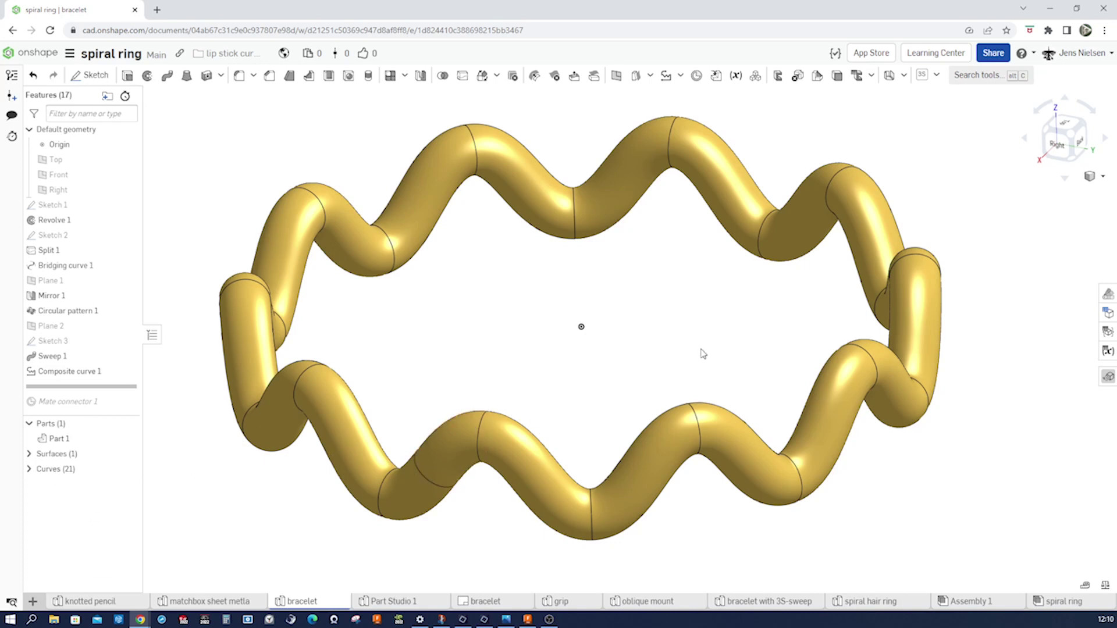
Step: Inspect the finished bracelet's wave curves by hiding its gold body and orbiting the view
key(Up)
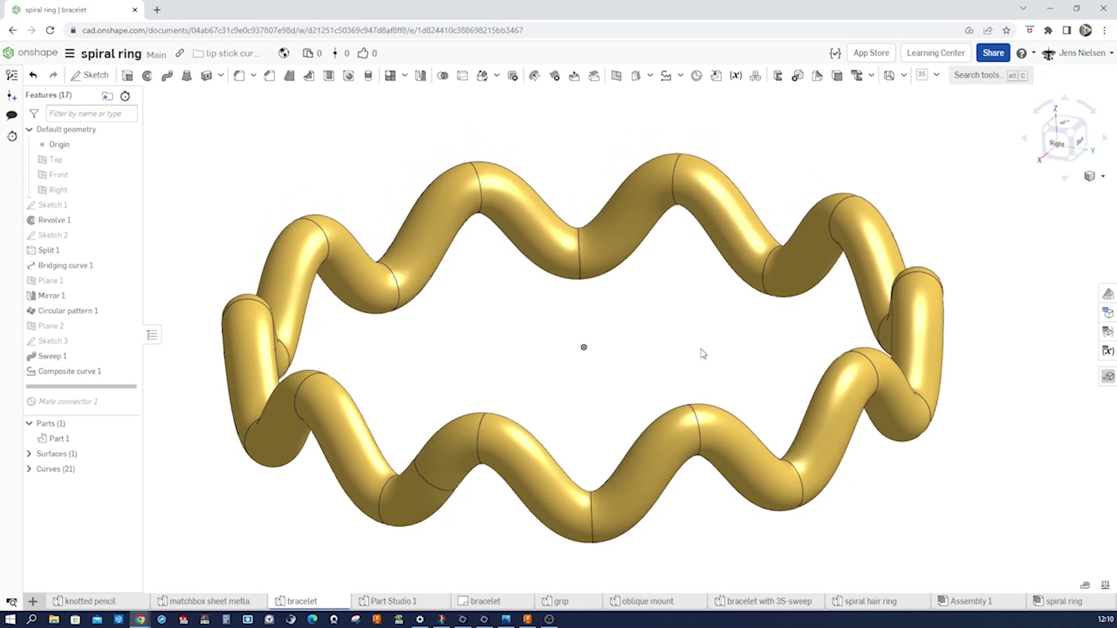
key(ctrl+Up)
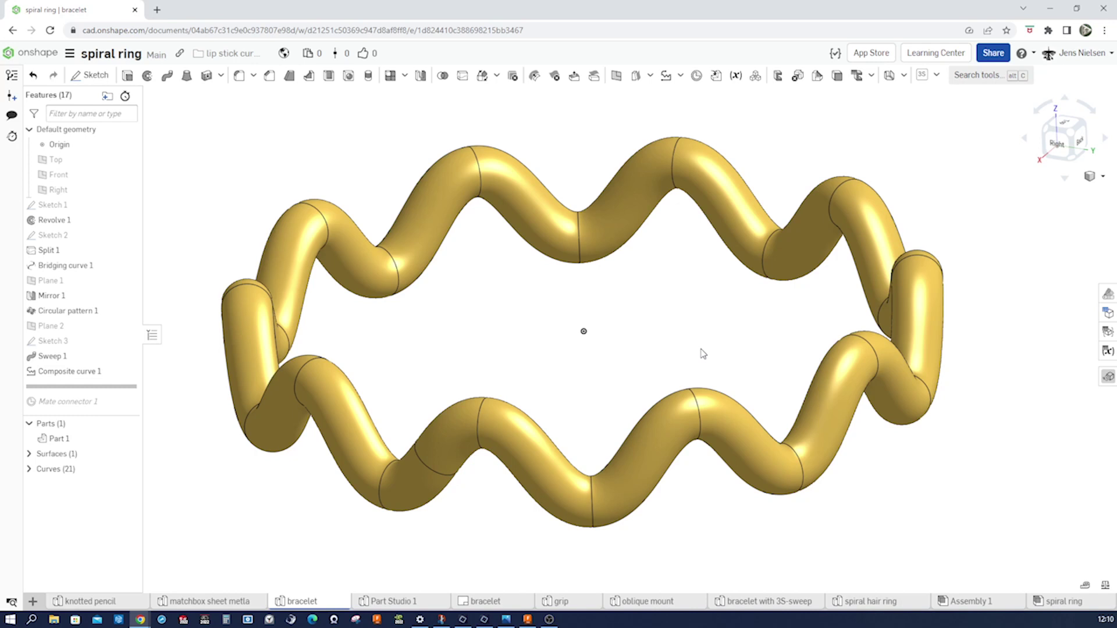
click(680, 76)
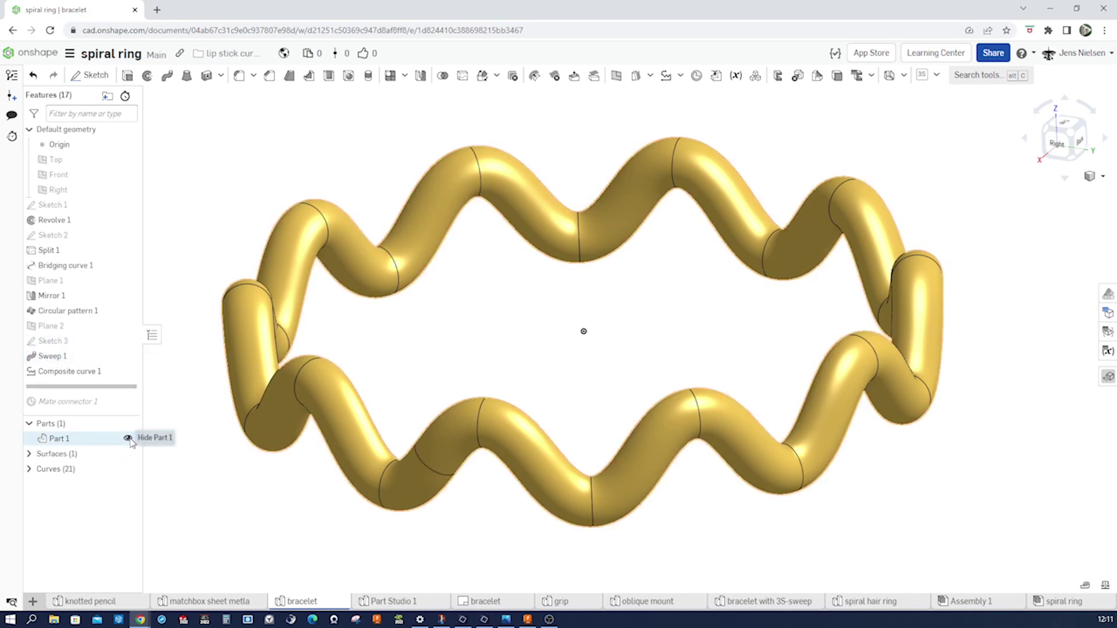
click(129, 438)
mouse_move(288, 431)
right_down()
mouse_move(294, 402)
mouse_move(309, 397)
right_up()
mouse_move(419, 414)
right_down()
mouse_move(561, 424)
mouse_move(648, 393)
mouse_move(566, 388)
right_up()
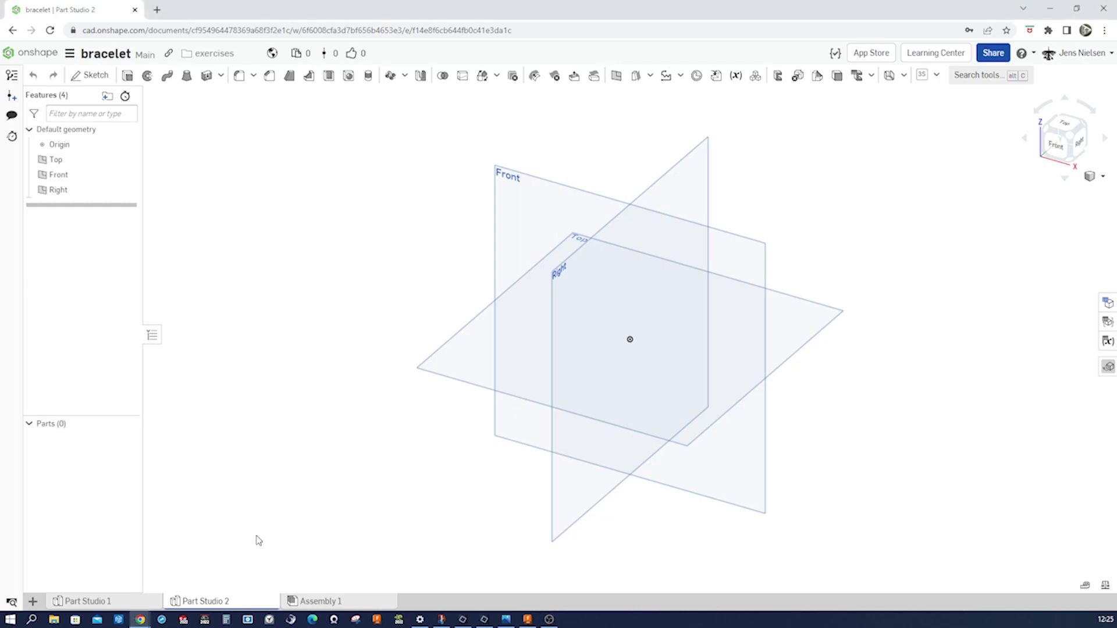
Step: Start a new sketch on the Front plane, viewed head-on with the default planes hidden
key(s)
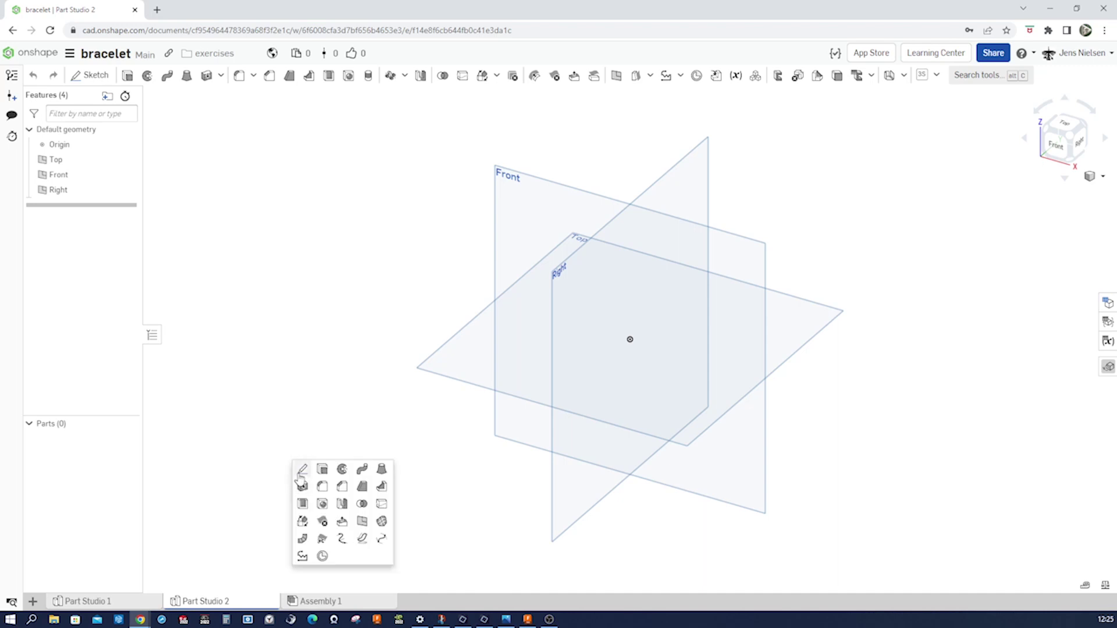
click(301, 470)
click(505, 237)
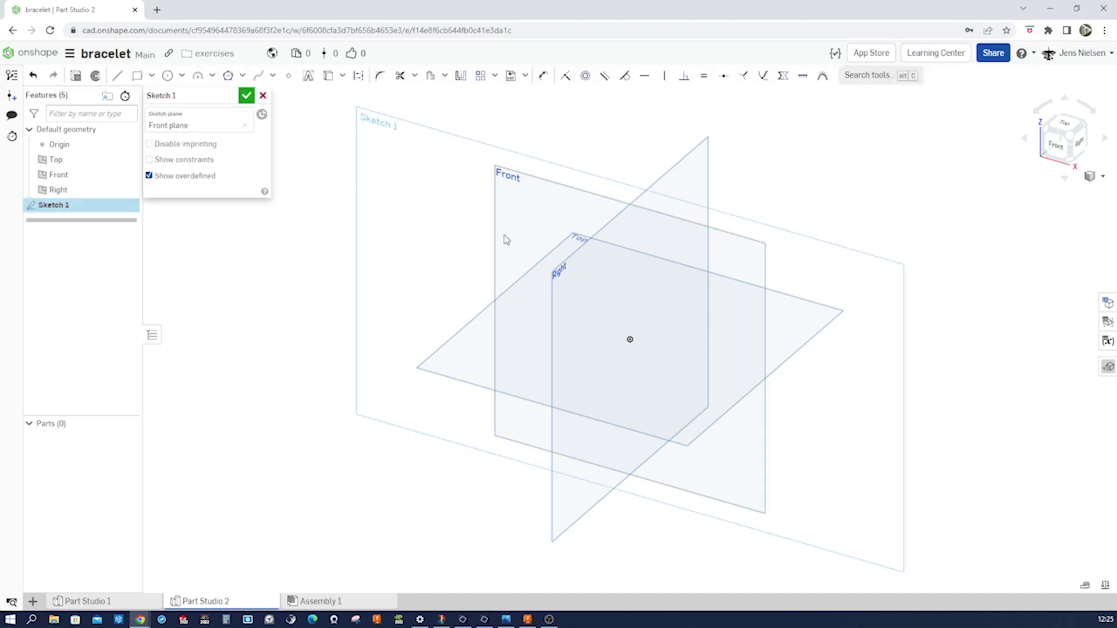
key(n)
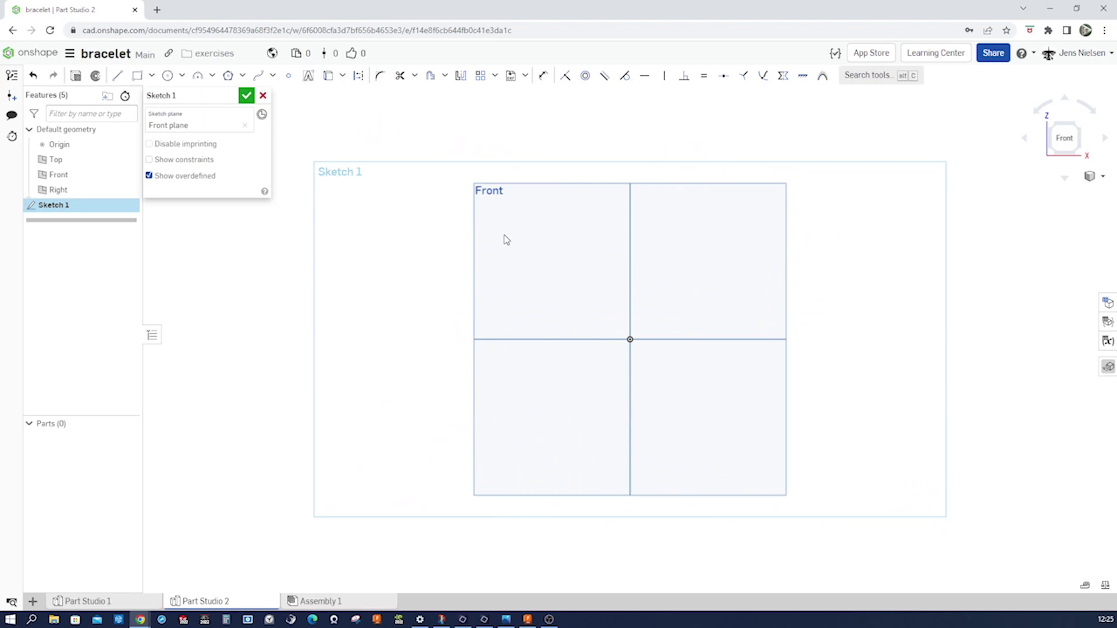
key(p)
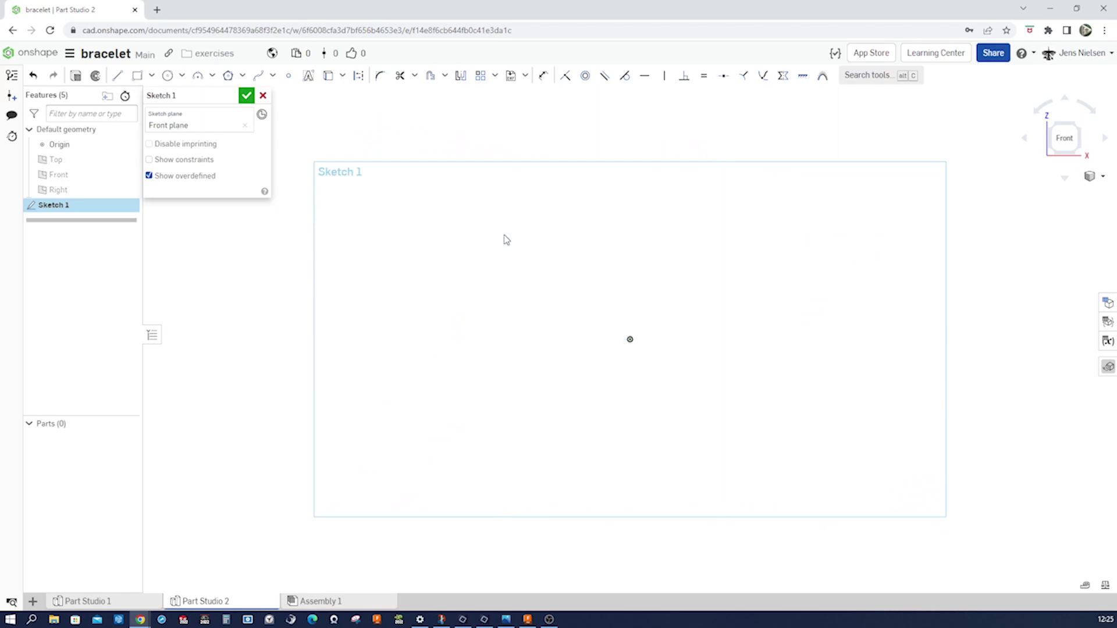
Step: Draw a vertical construction line straight up from the origin
key(s)
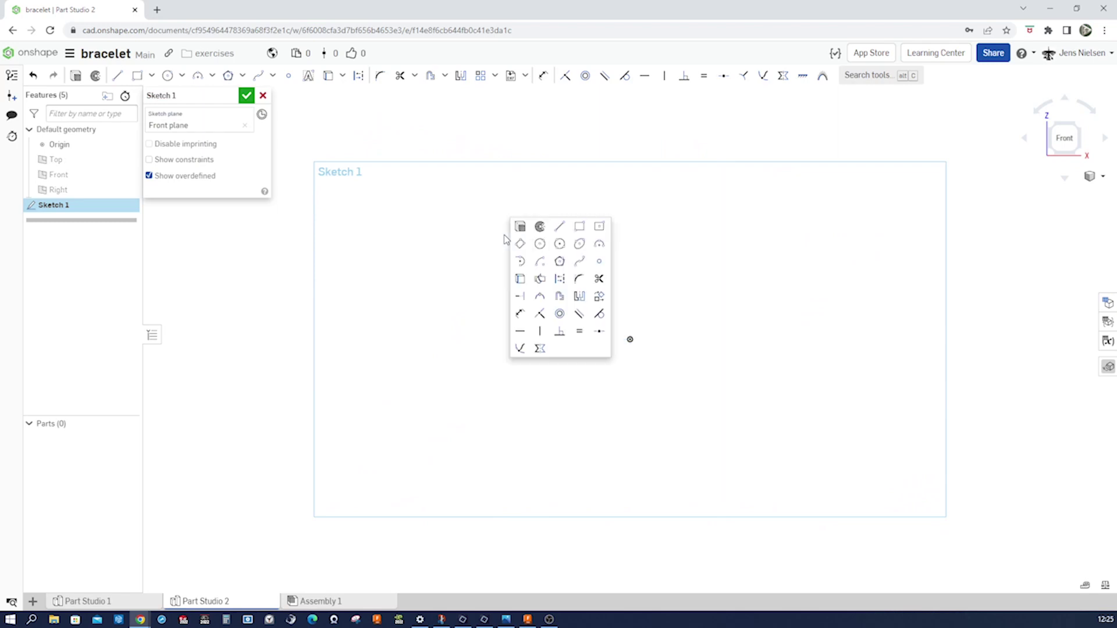
click(561, 228)
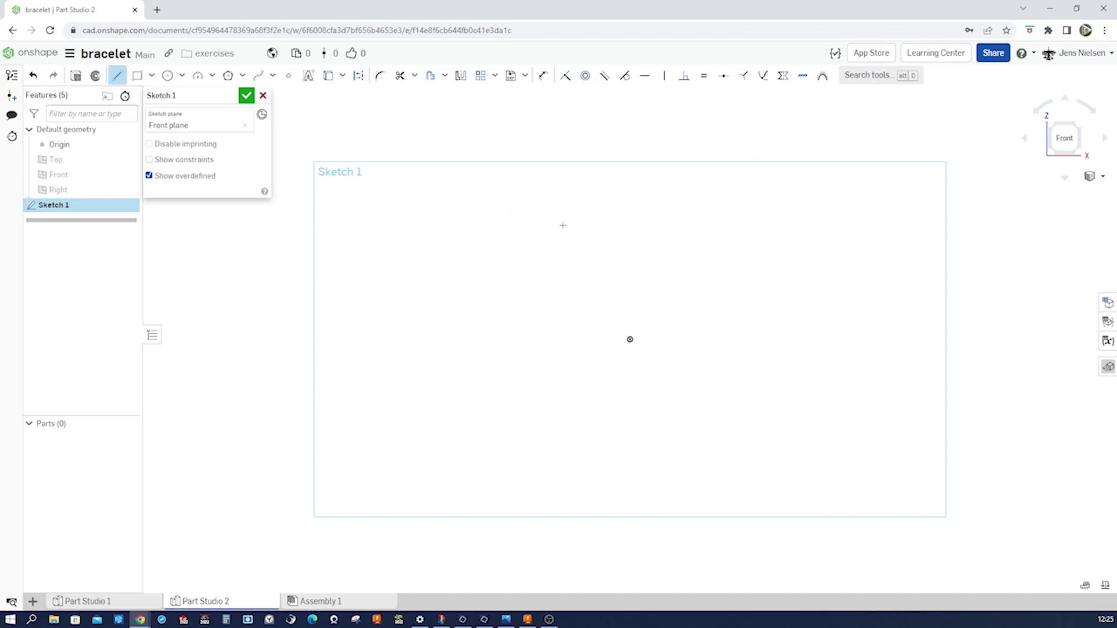
key(q)
click(630, 339)
click(631, 215)
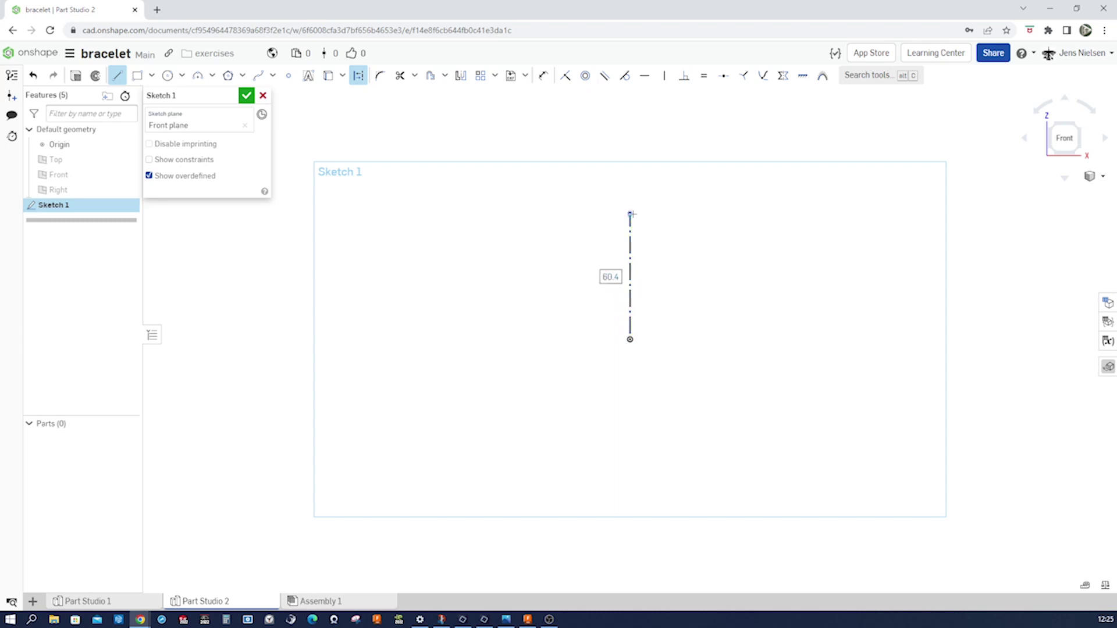
key(Escape)
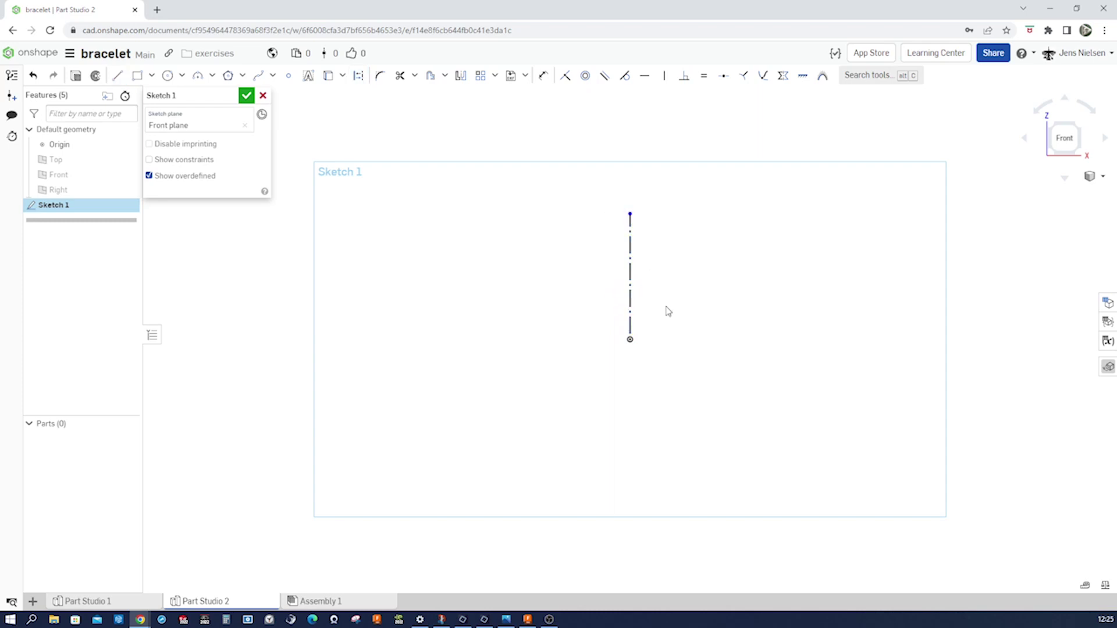
Step: Draw a circle left of the axis and dimension its diameter to 22 mm
key(s)
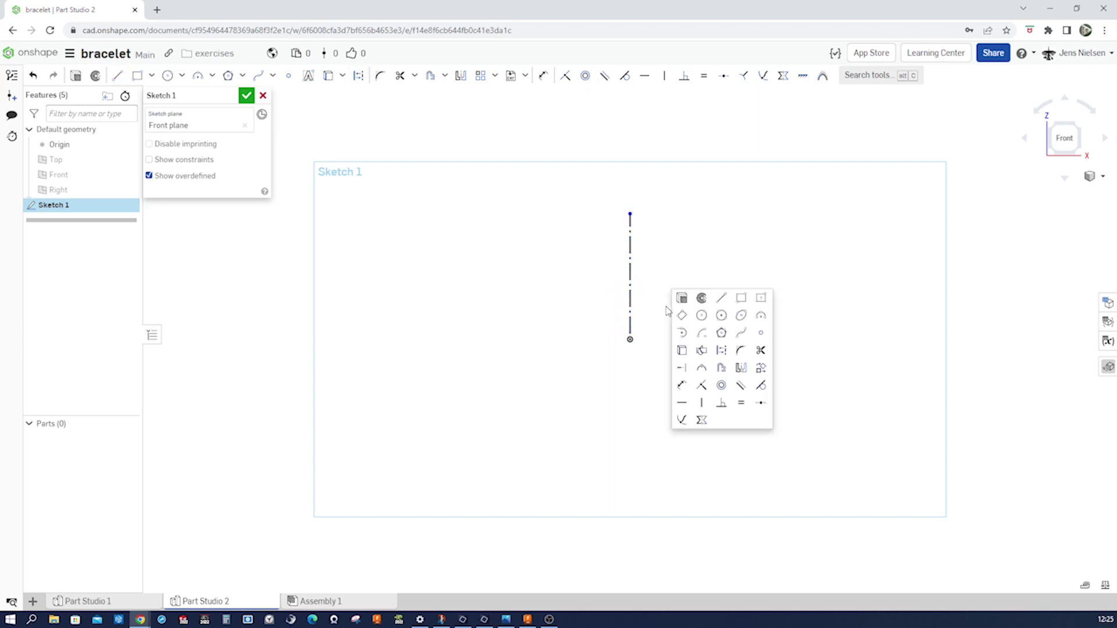
click(696, 315)
click(433, 339)
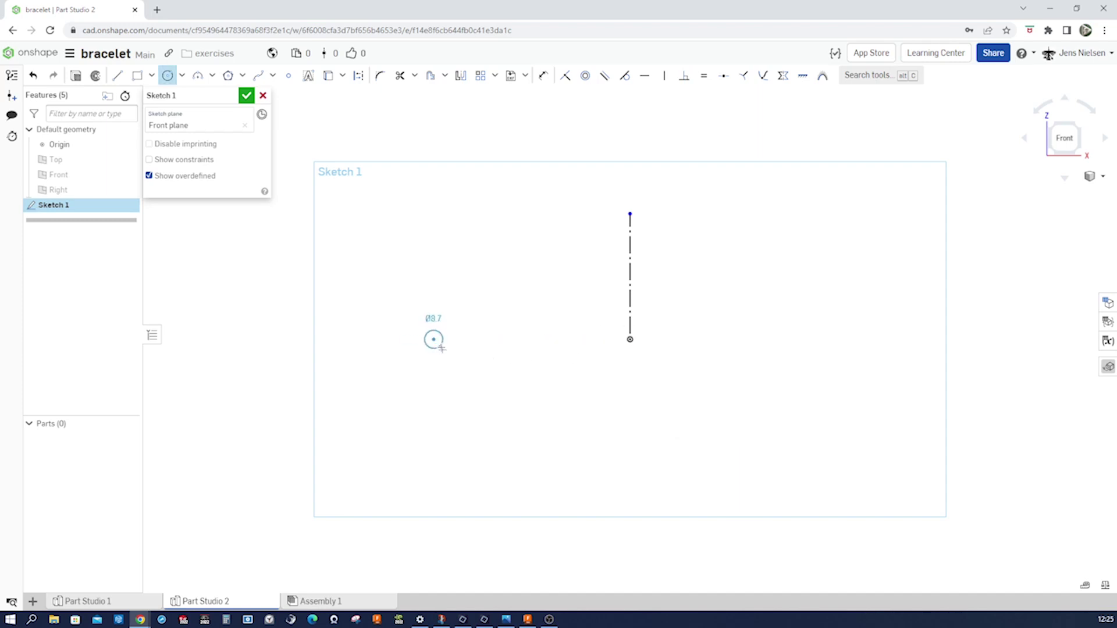
click(453, 361)
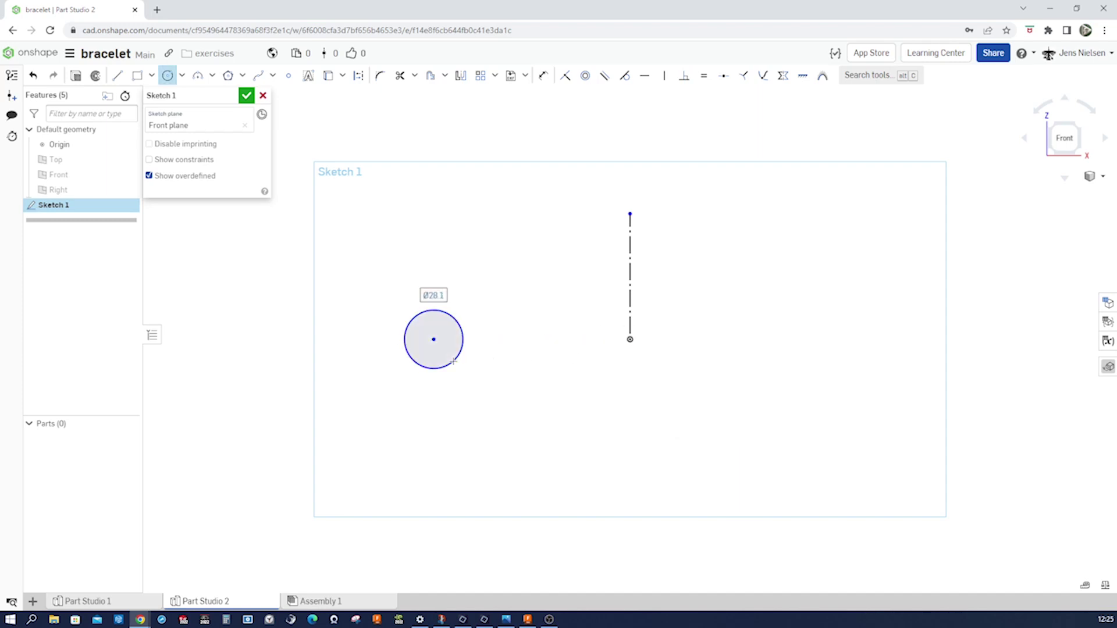
key(d)
click(436, 369)
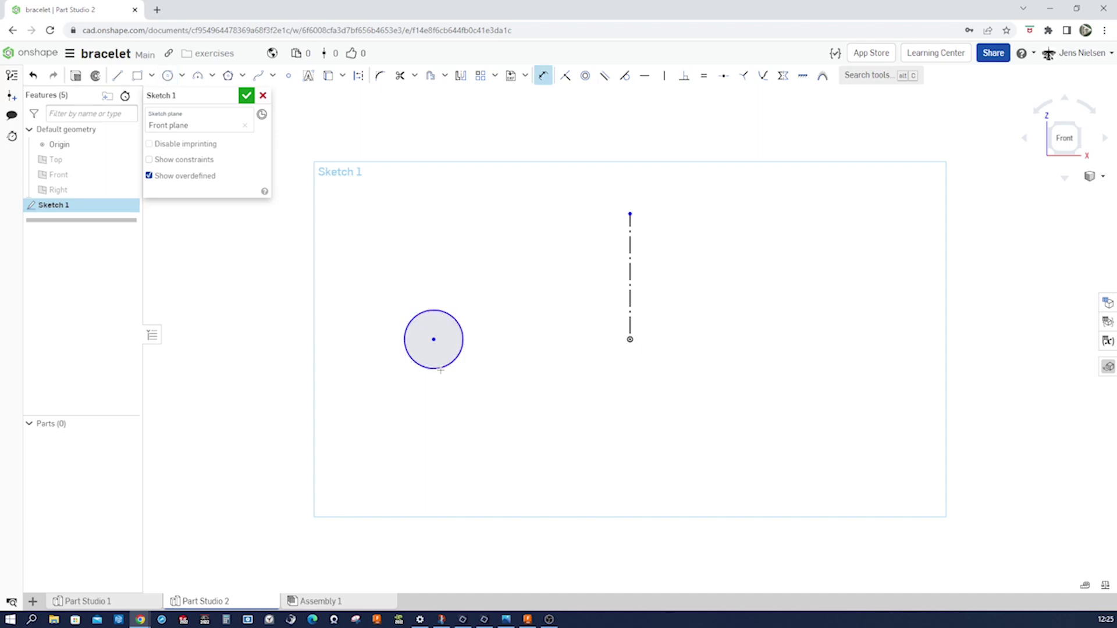
click(434, 374)
text(22)
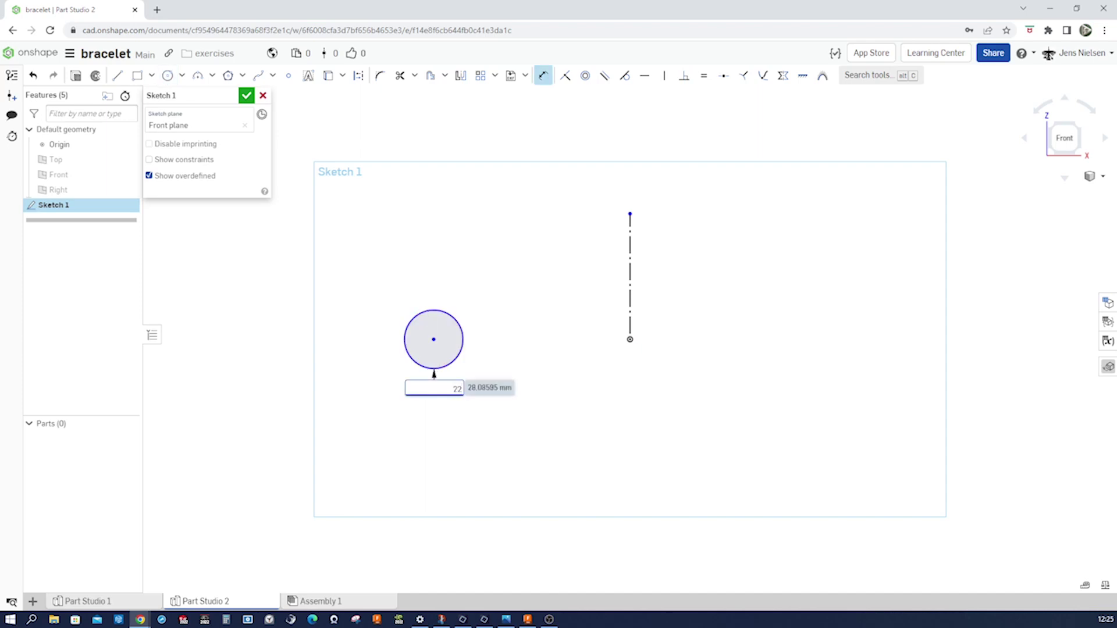
key(Return)
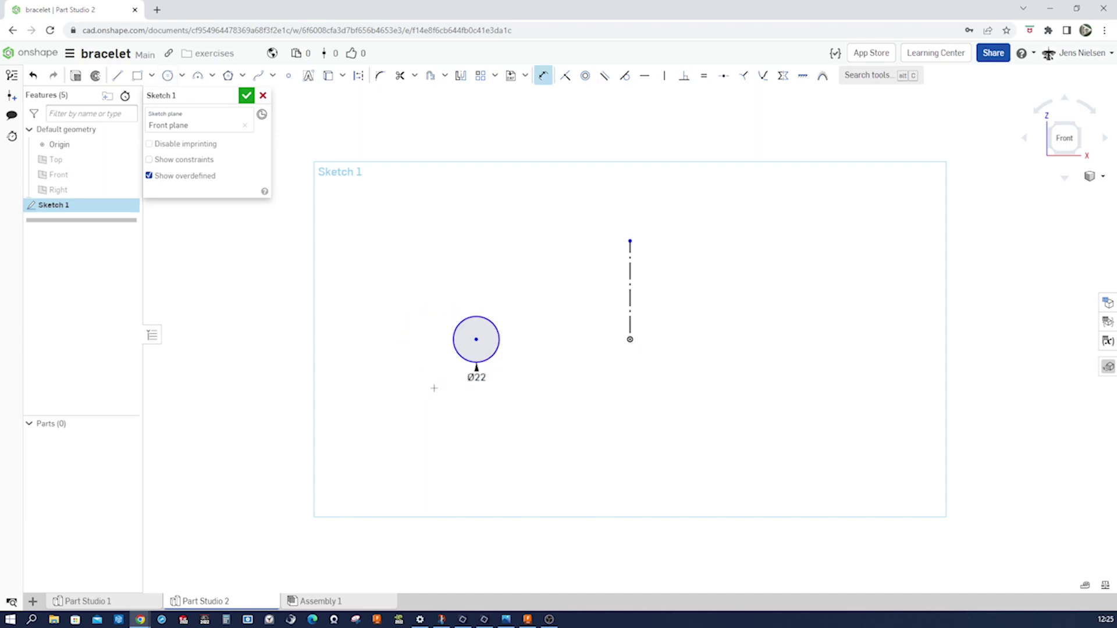
Step: Level the circle centre with the origin and place it 88 mm from the axis line
key(h)
click(475, 339)
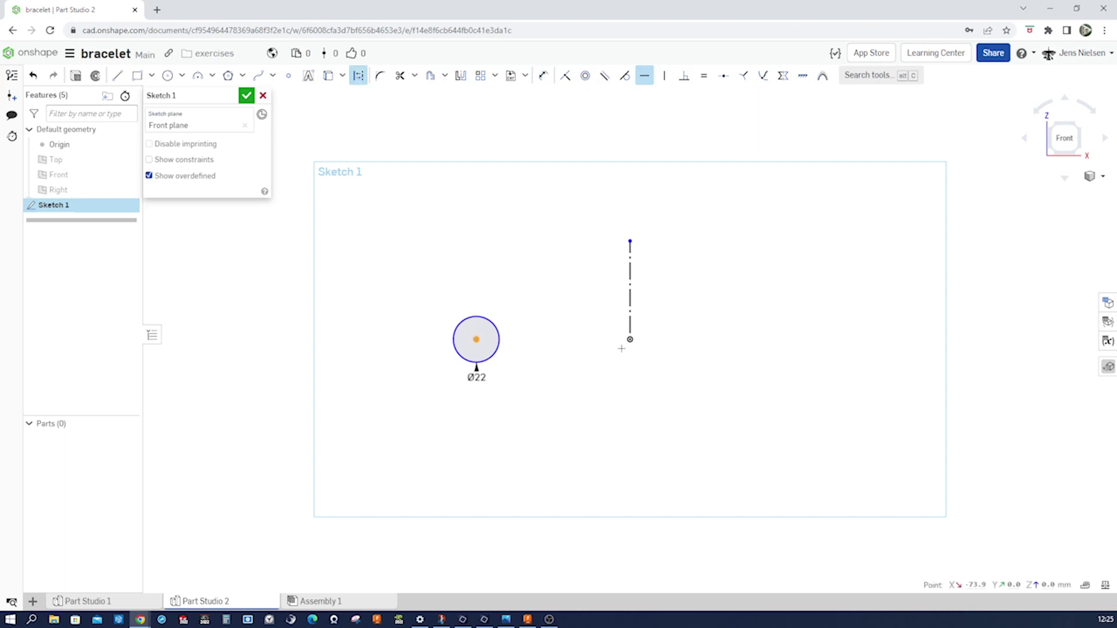
click(630, 339)
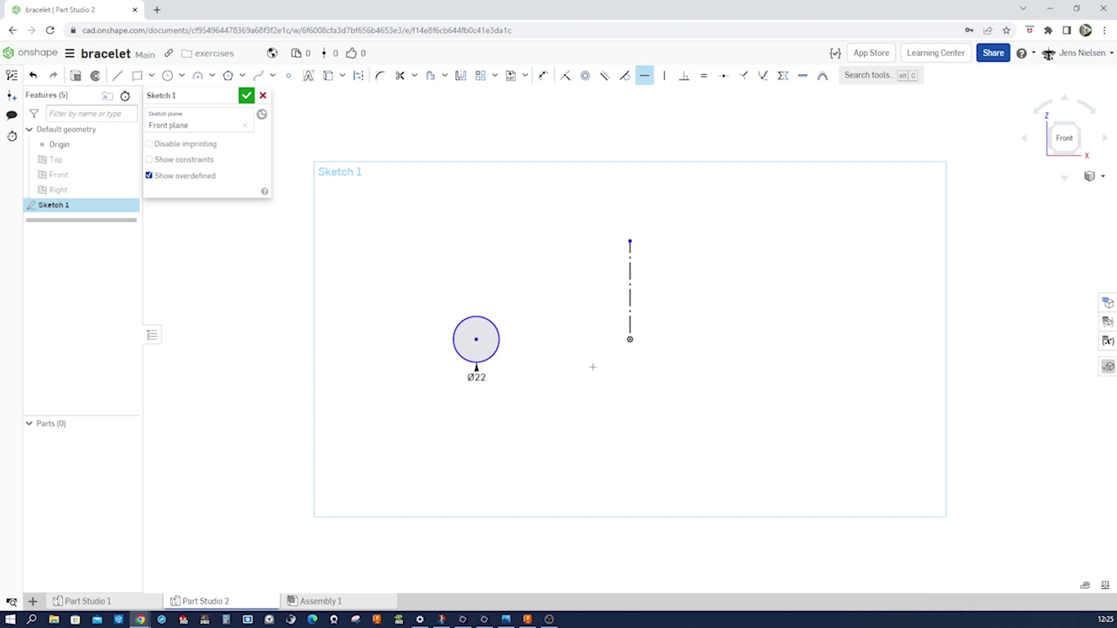
key(d)
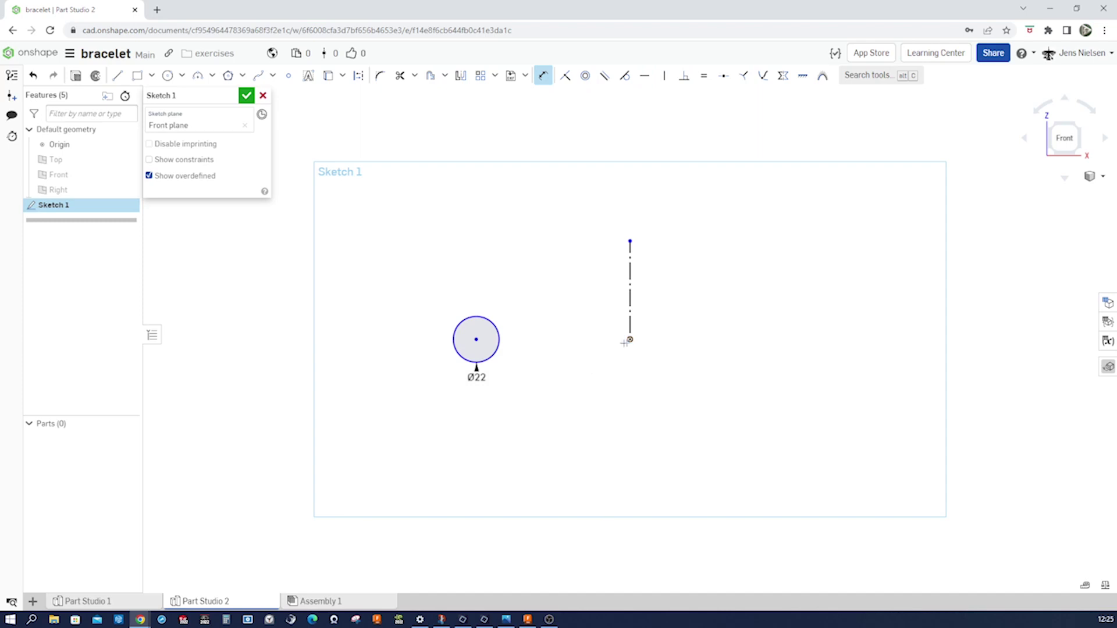
click(475, 339)
click(629, 340)
click(477, 412)
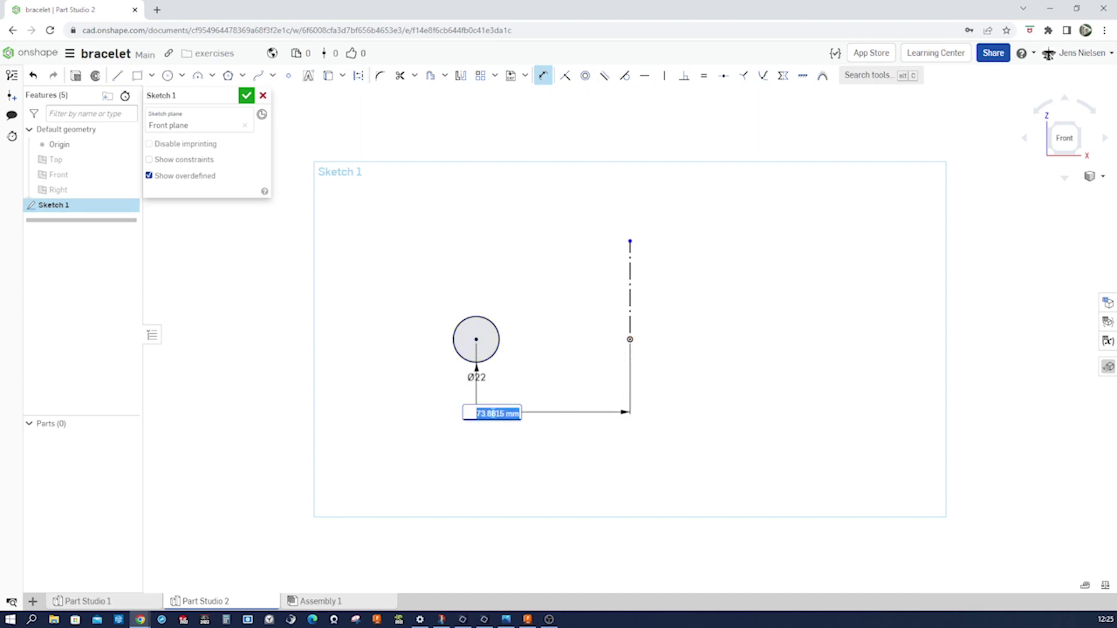
text(88)
key(Return)
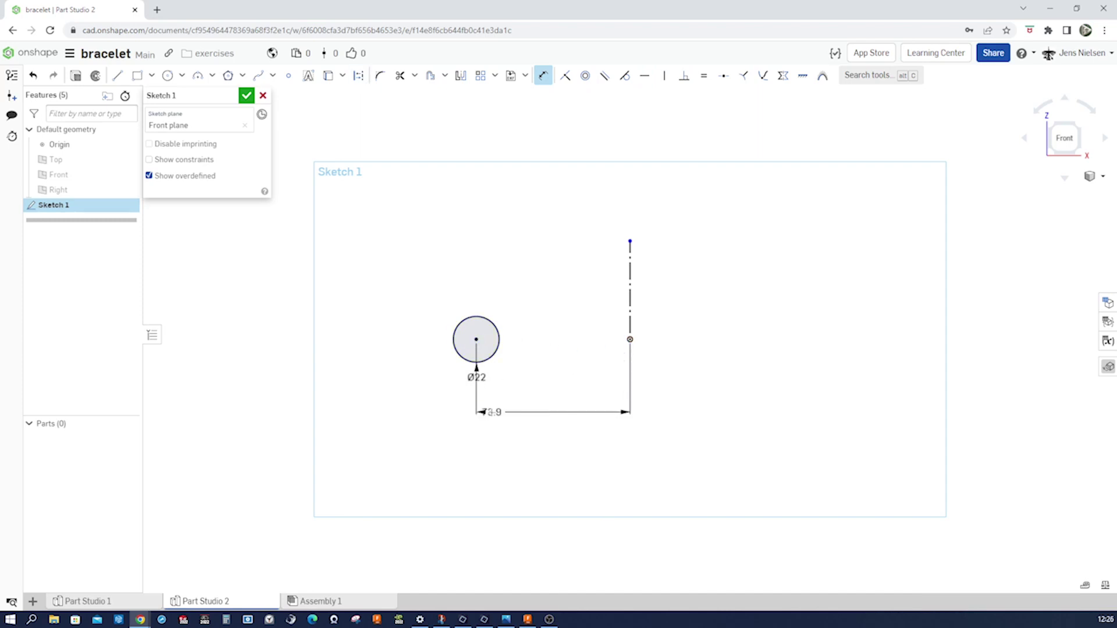
Step: Revolve the circle symmetrically about the construction line by 18 into a surface tube
click(247, 96)
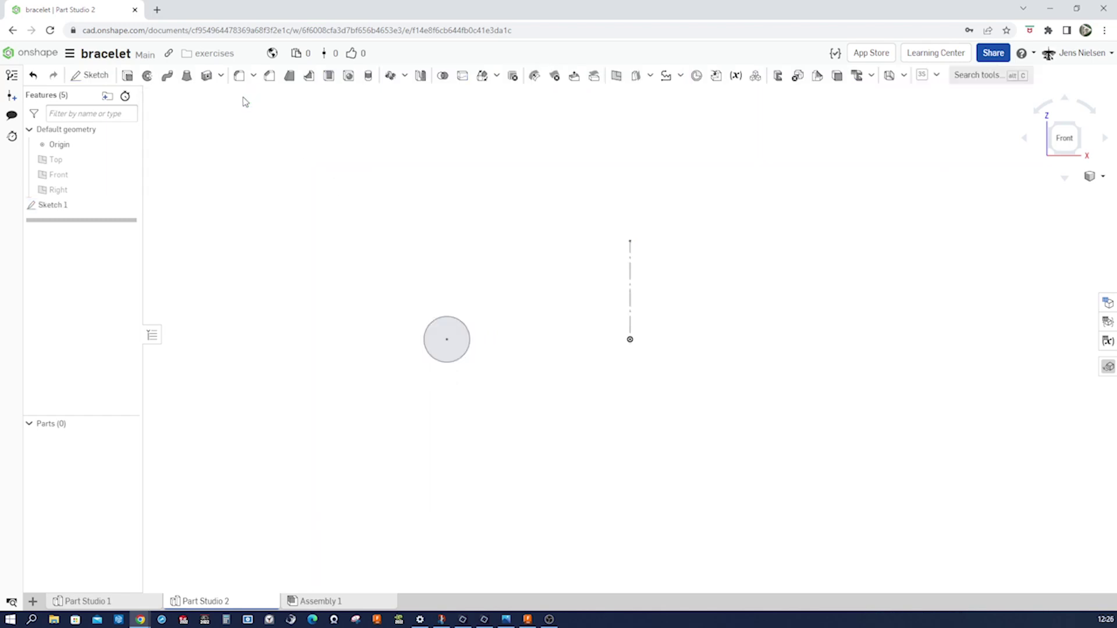
click(147, 76)
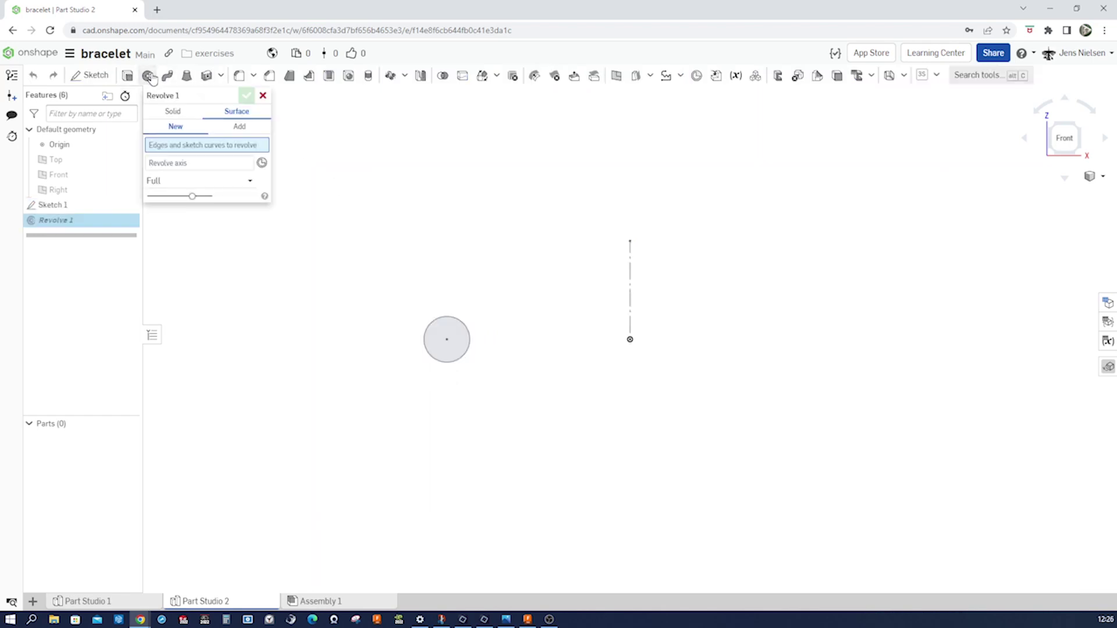
click(446, 317)
click(250, 174)
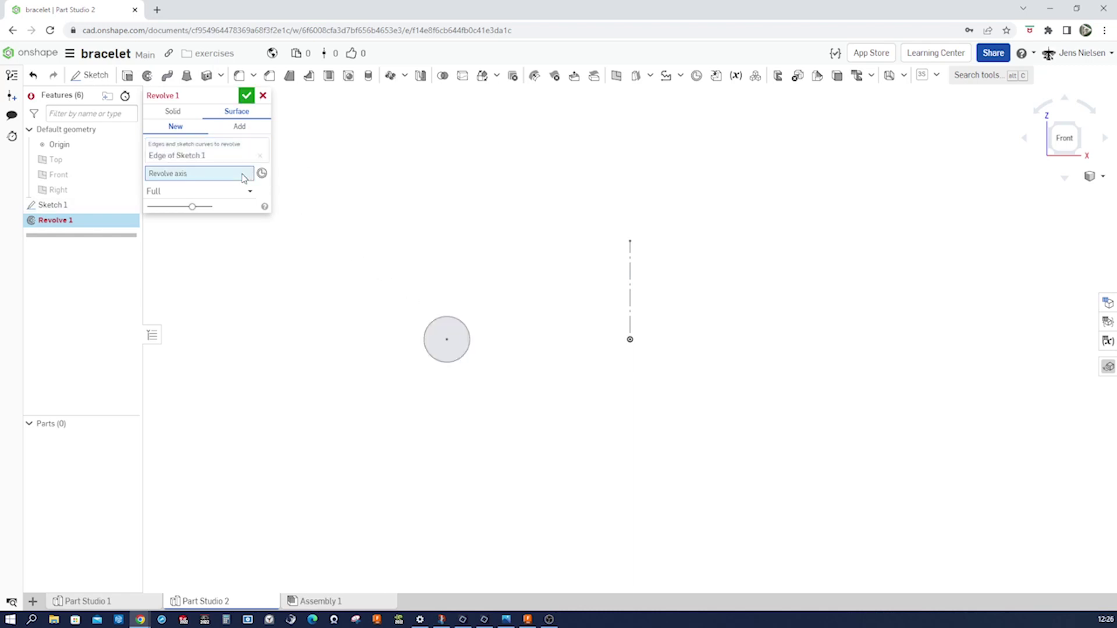
click(631, 297)
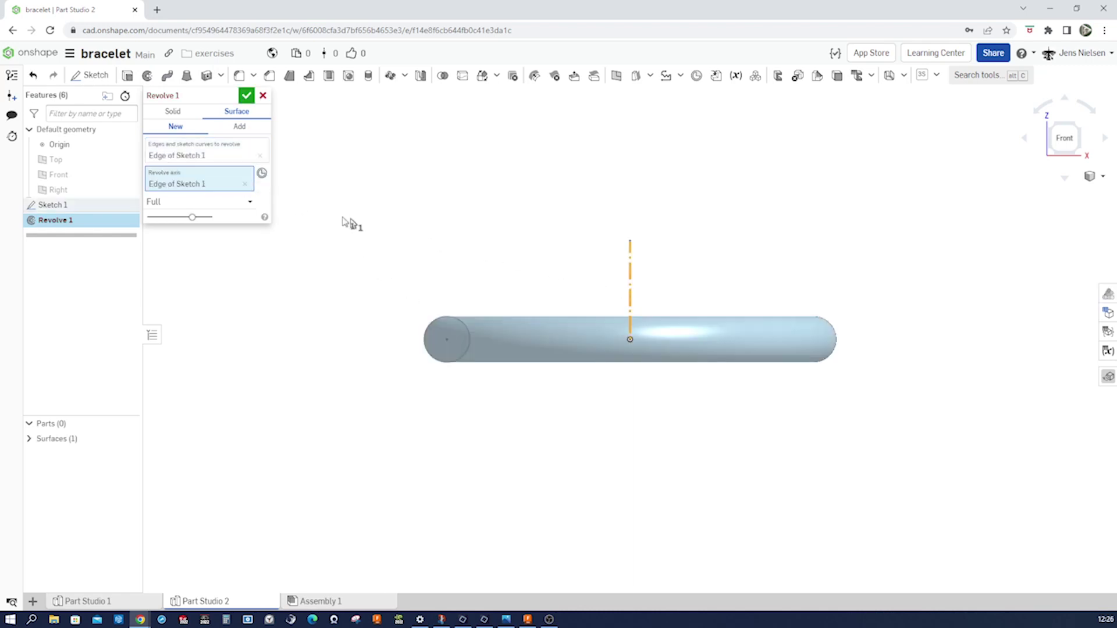
click(250, 203)
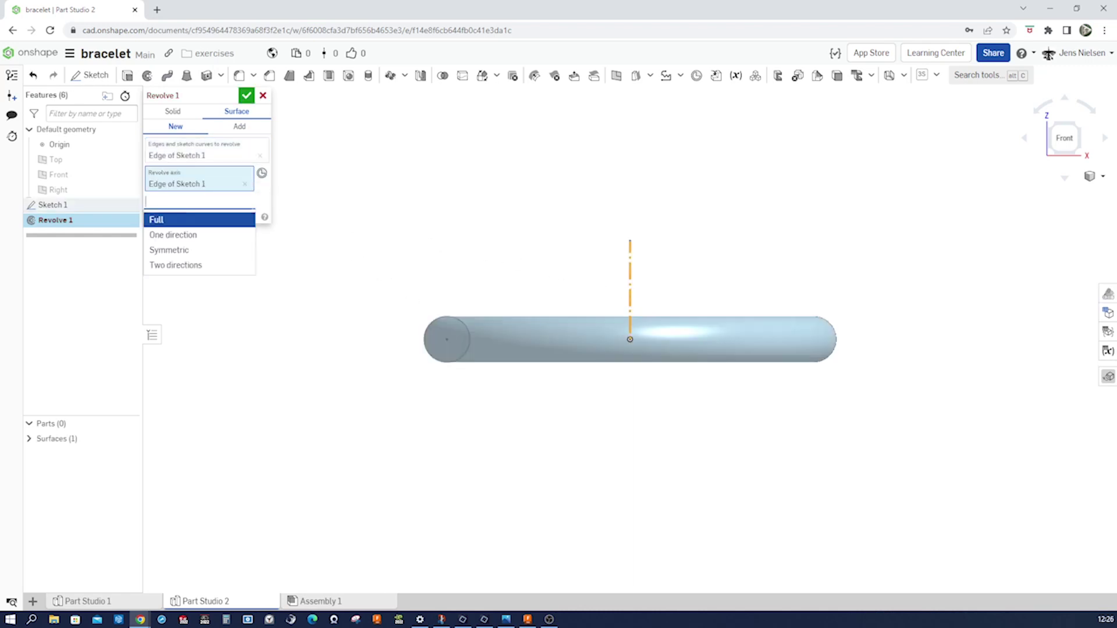
click(199, 251)
click(233, 218)
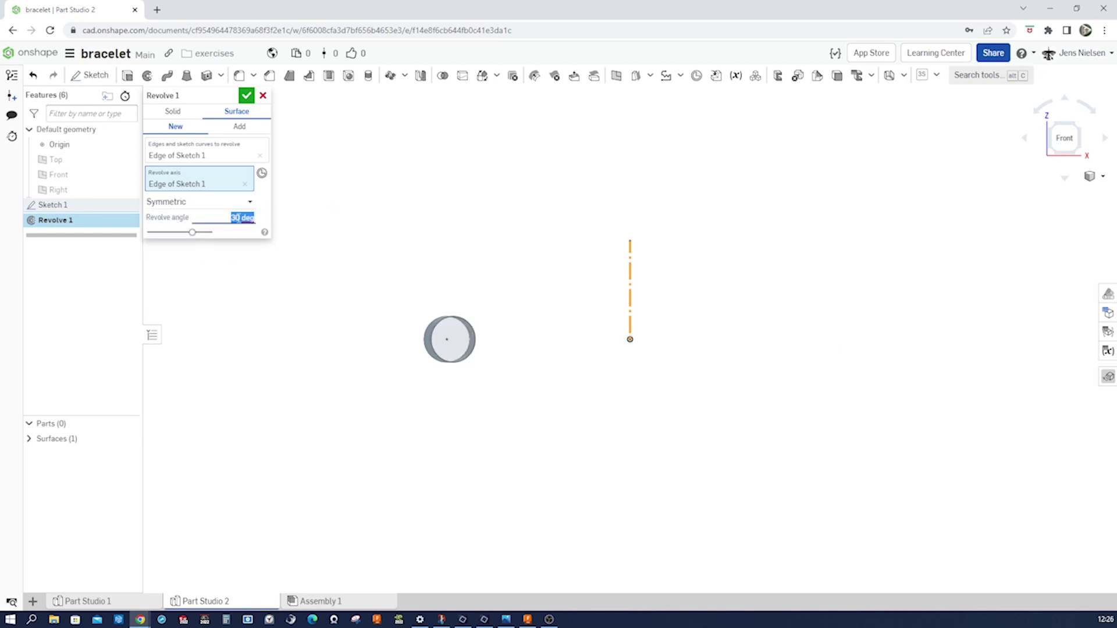
text(18)
click(246, 95)
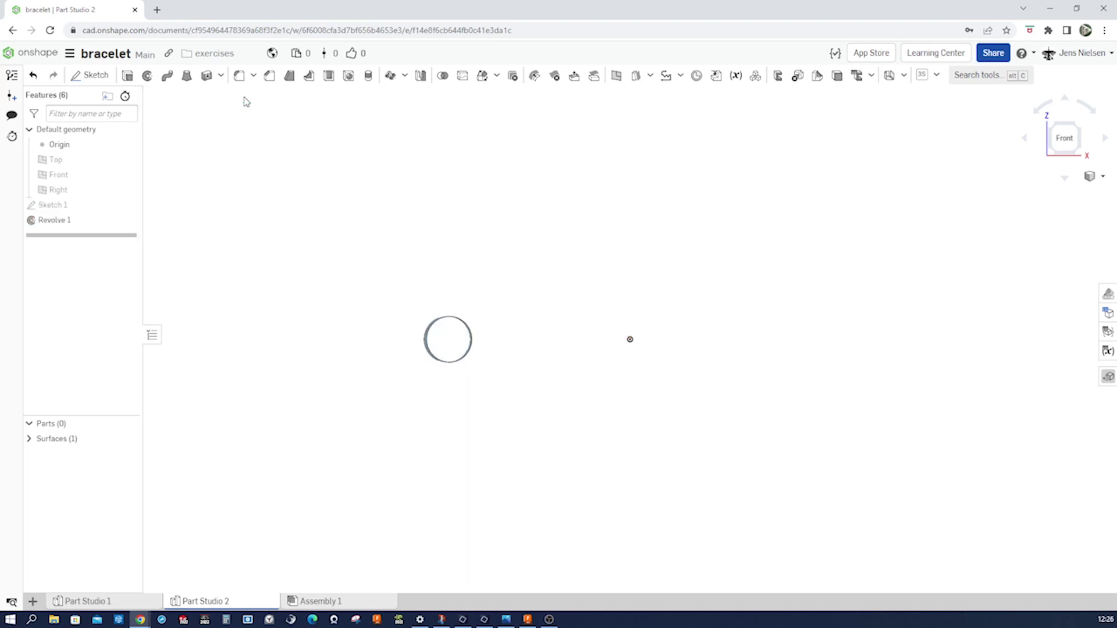
Step: Show Sketch 1 again and begin a new sketch
key(Down)
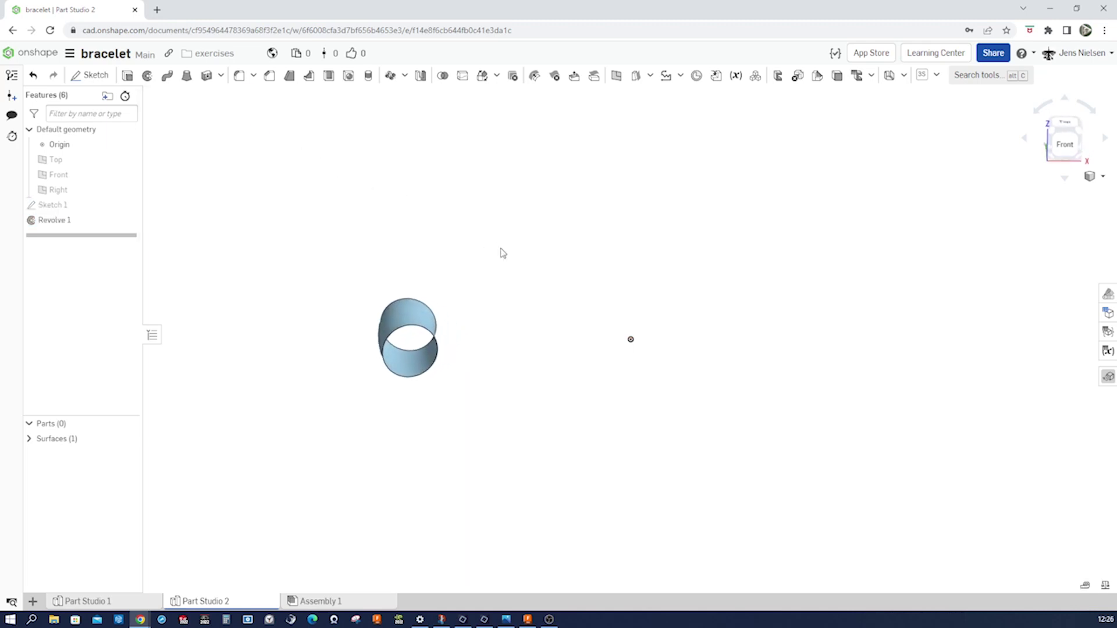
key(Left)
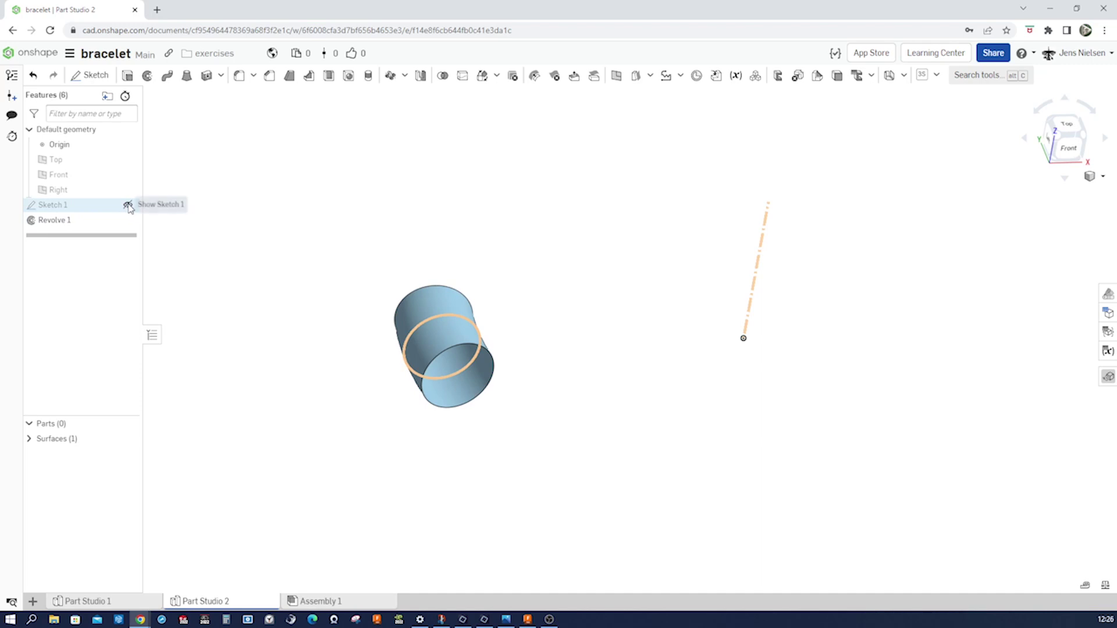
click(128, 206)
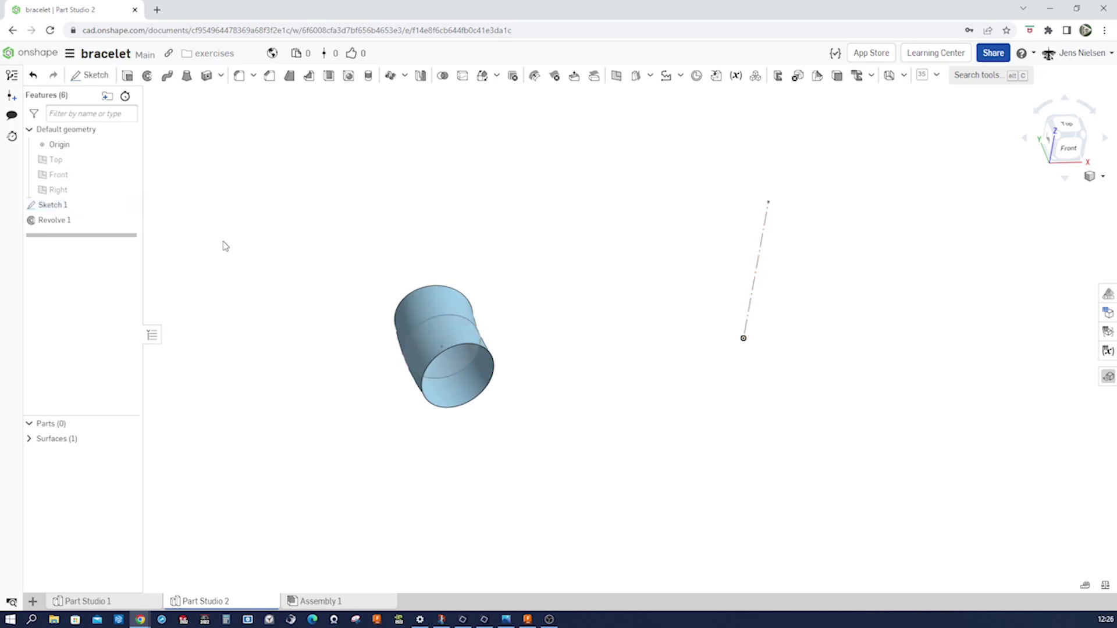
right_drag(225, 246, 421, 257)
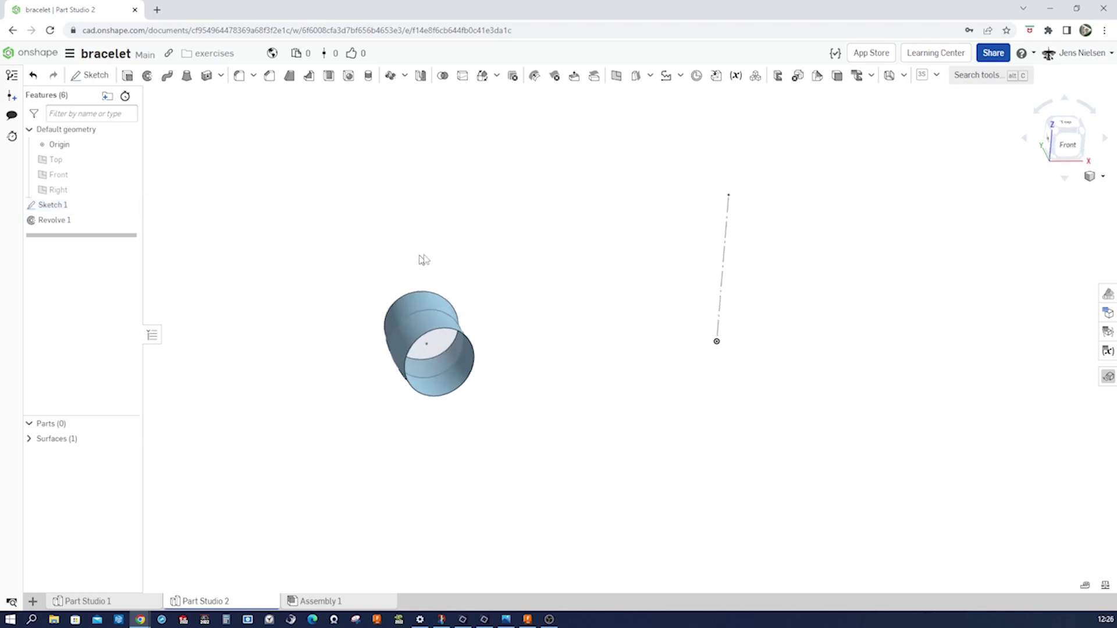
key(s)
click(285, 219)
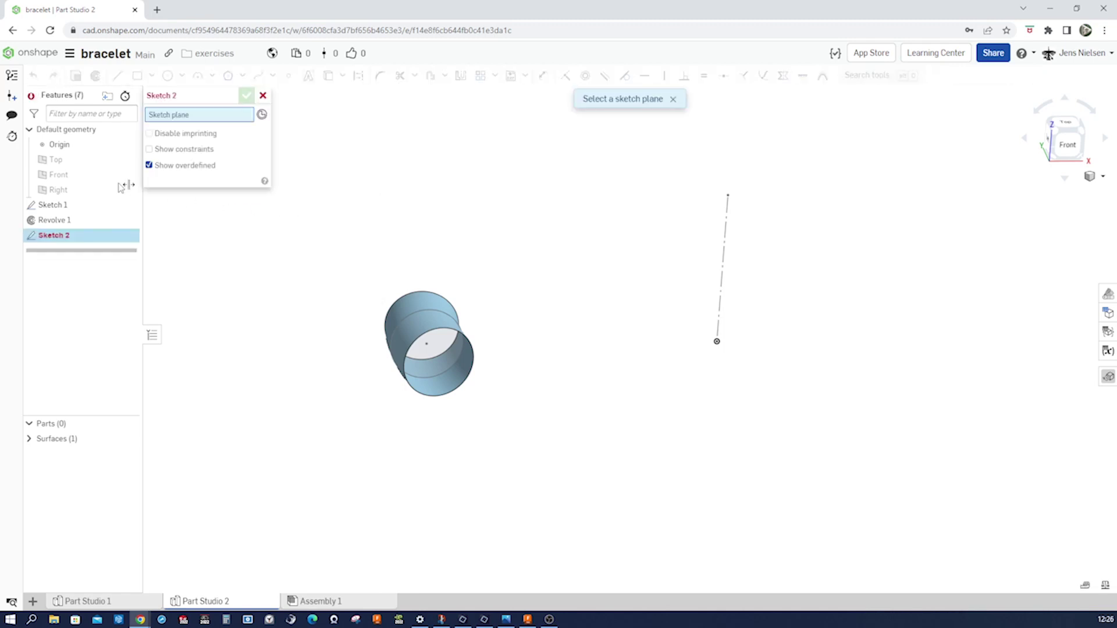
Step: On the Top plane, draw a large circle centred on the axis endpoint that cuts through the tube
click(82, 163)
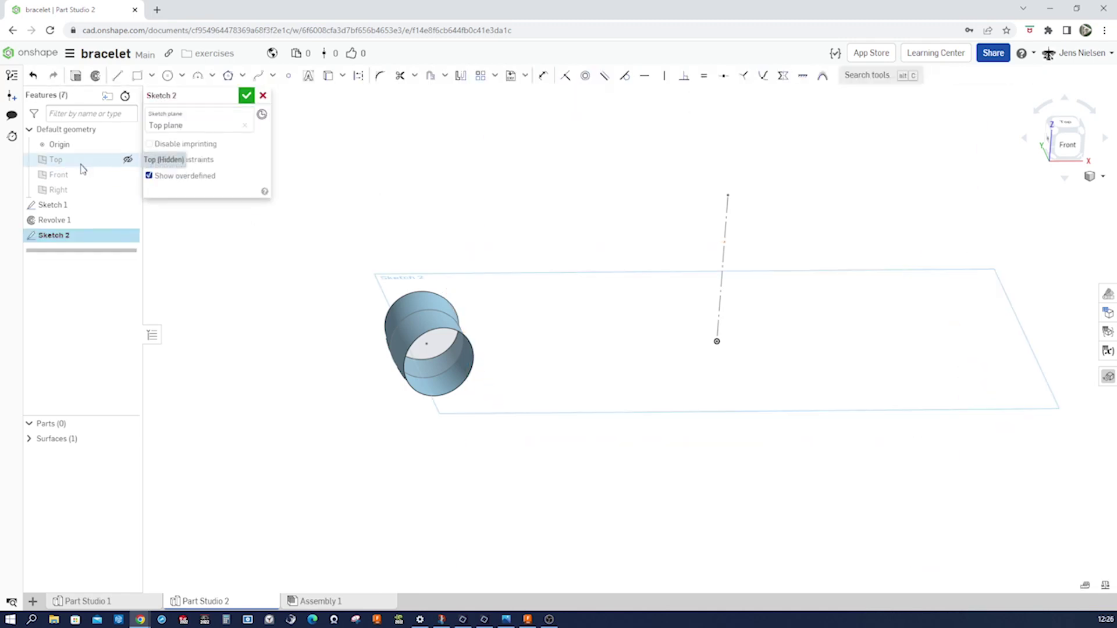
key(s)
click(119, 177)
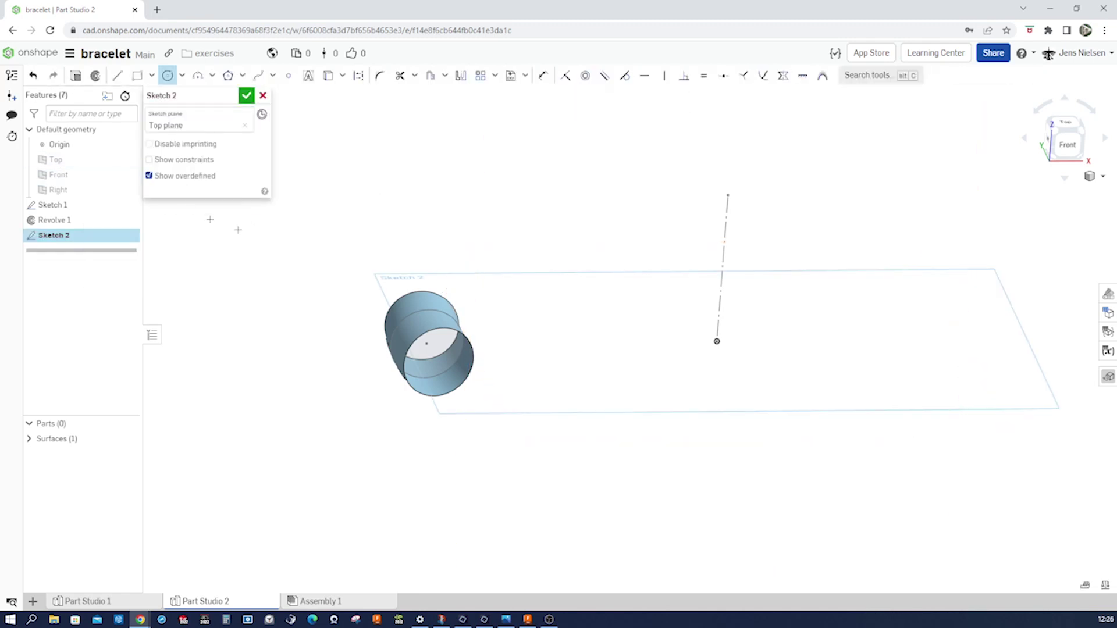
click(717, 341)
click(427, 343)
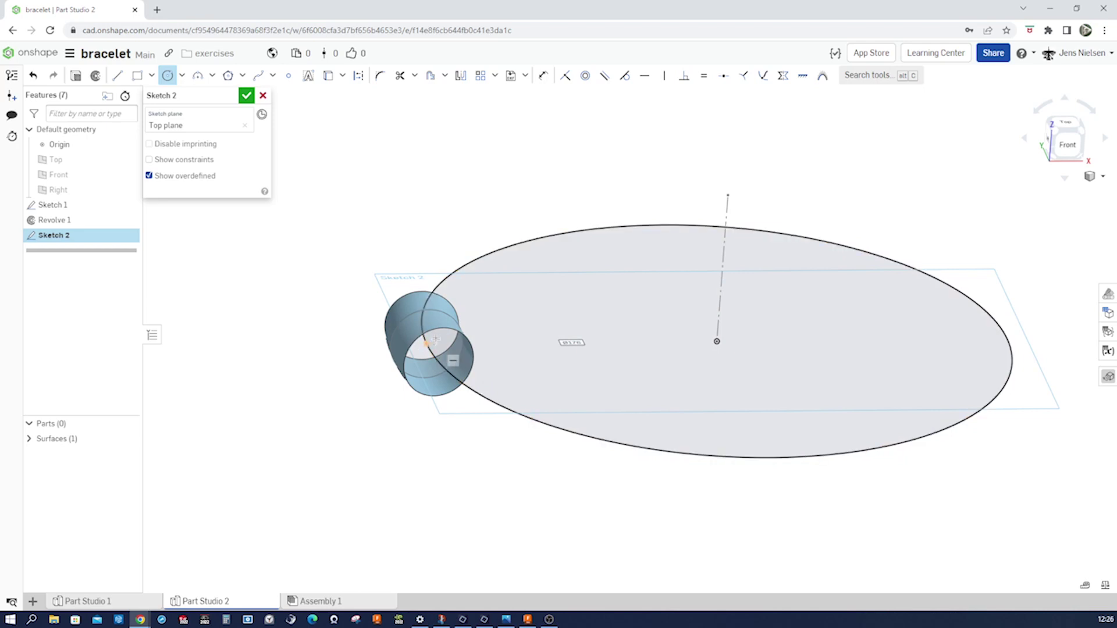
click(246, 97)
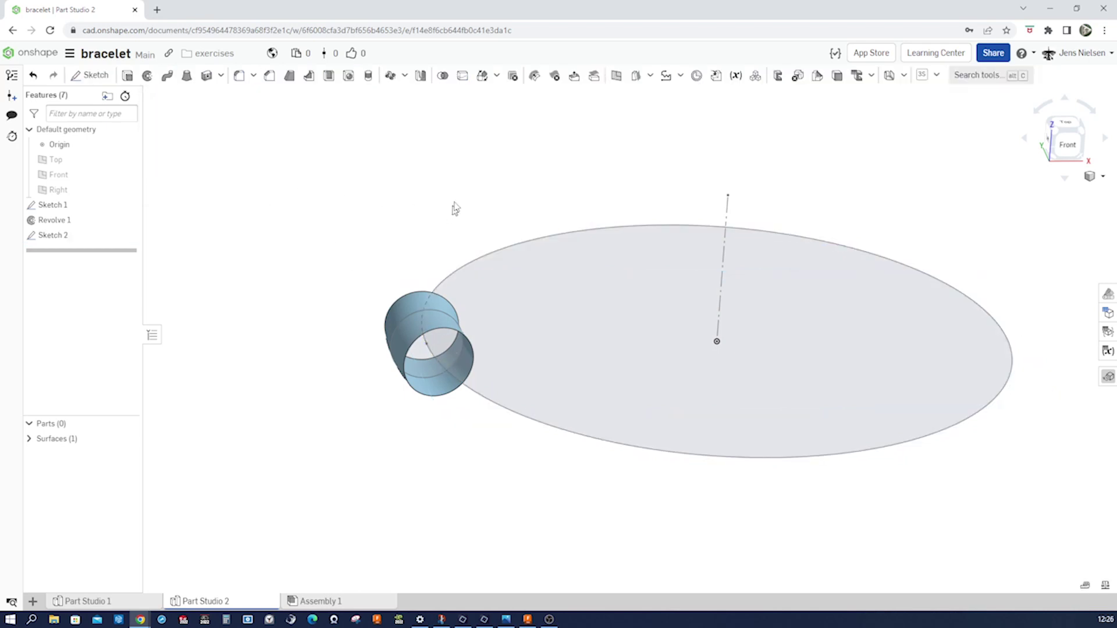
Step: Split the tube face along the Sketch 2 circle edge, then hide Sketch 1
click(463, 76)
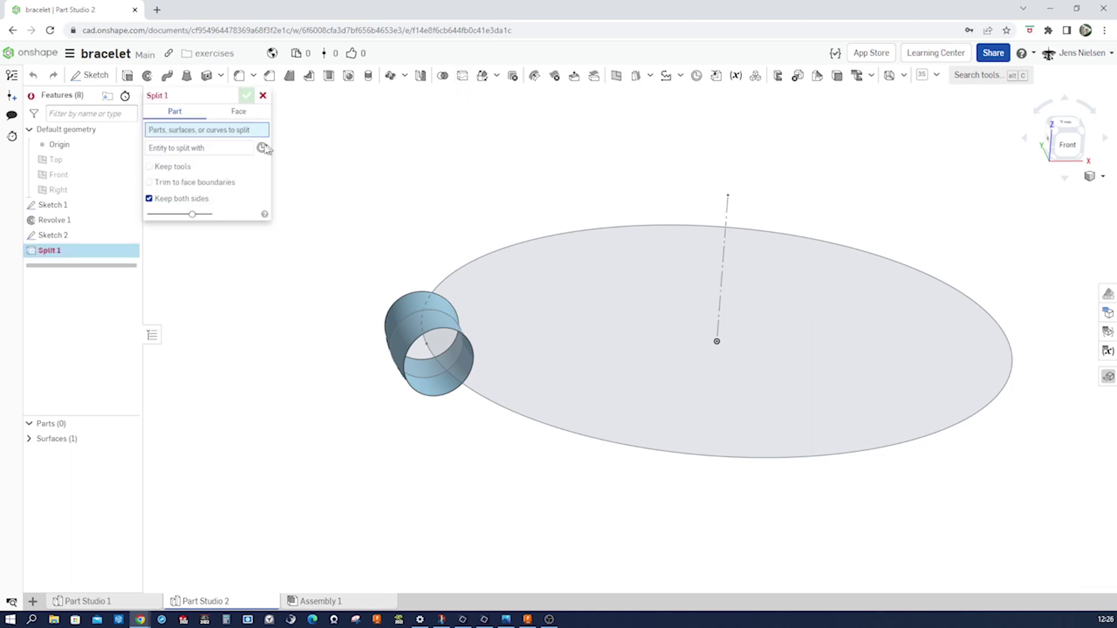
click(242, 114)
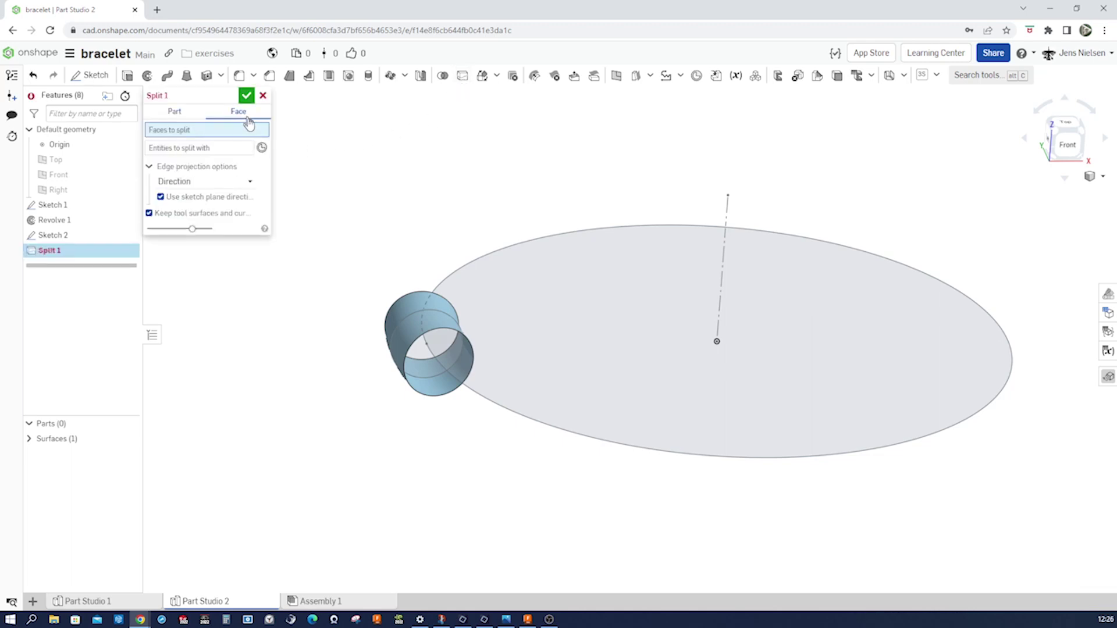
click(402, 309)
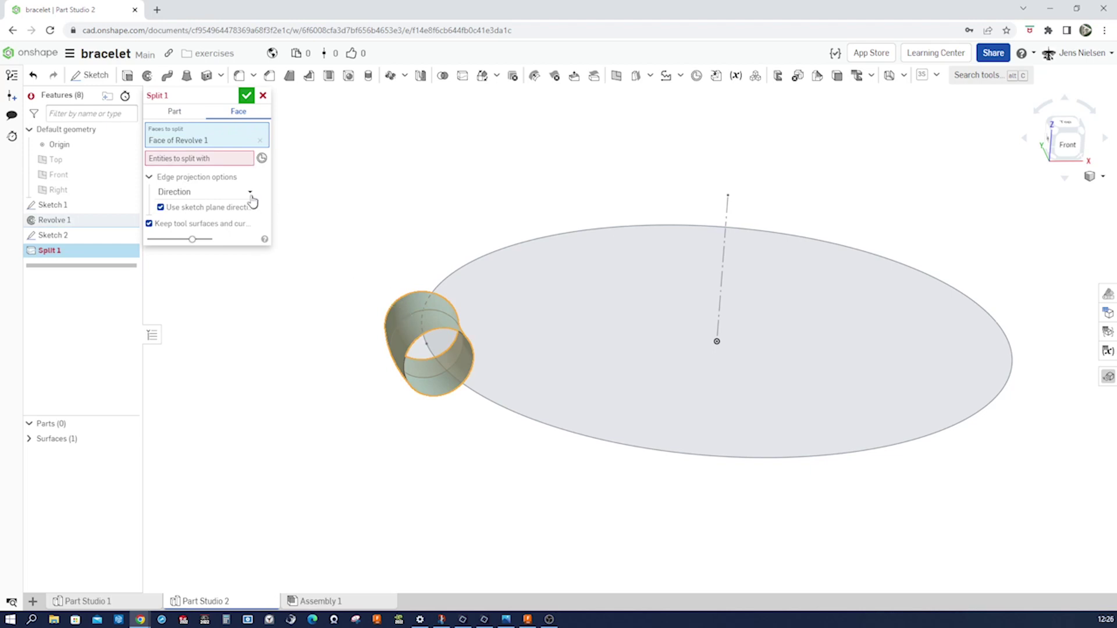
click(240, 160)
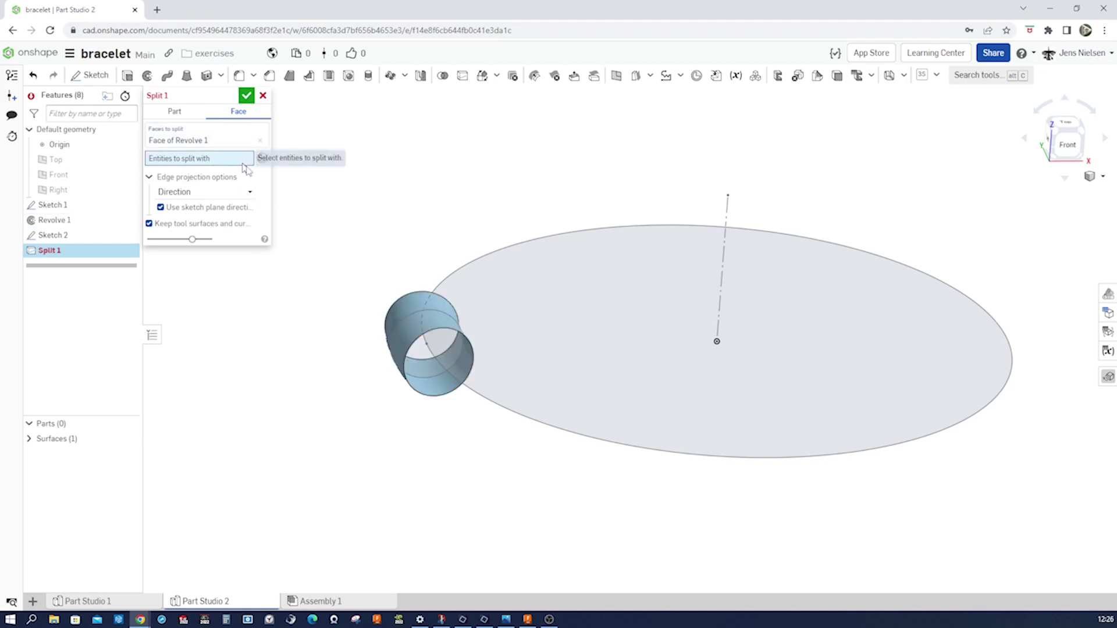
click(455, 280)
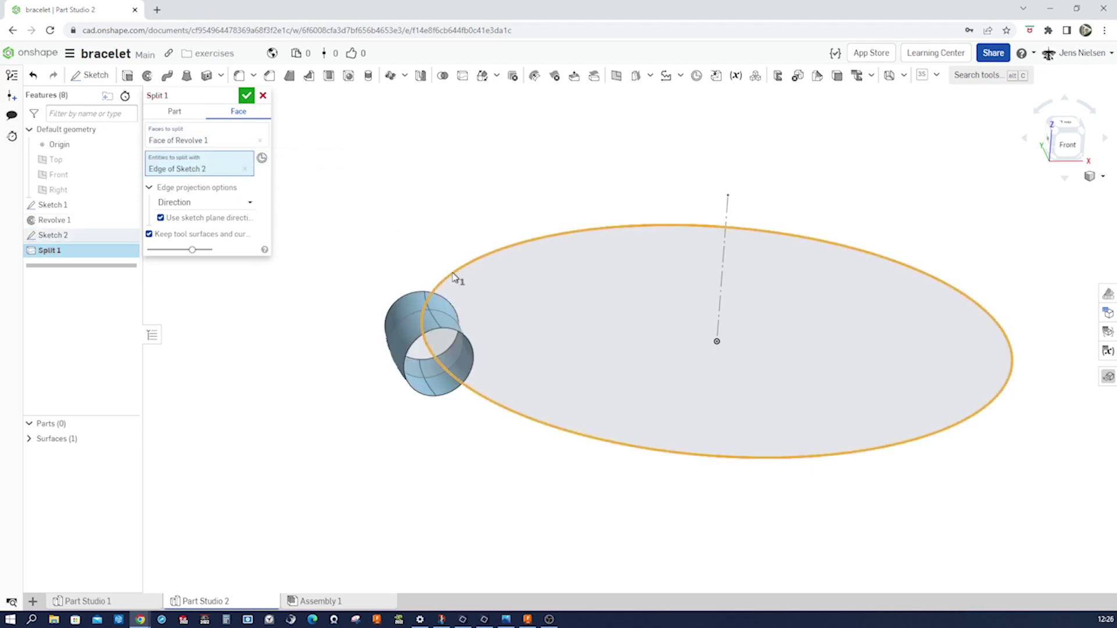
click(247, 96)
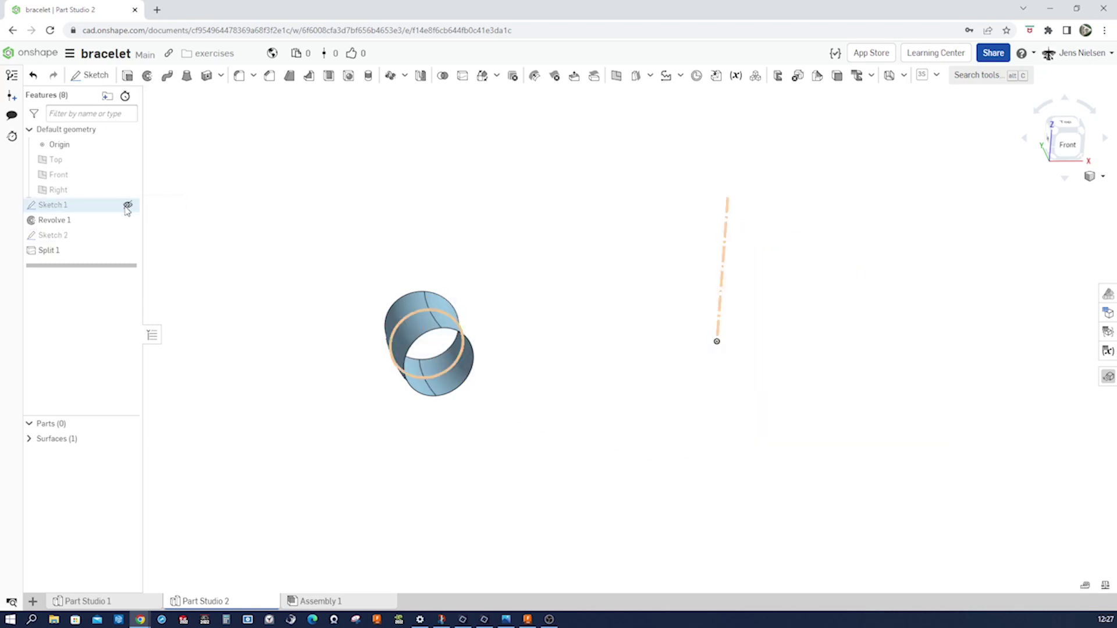
click(127, 206)
Step: Zoom in on the split tube and start a Bridging curve feature
scroll(453, 236, up, 6)
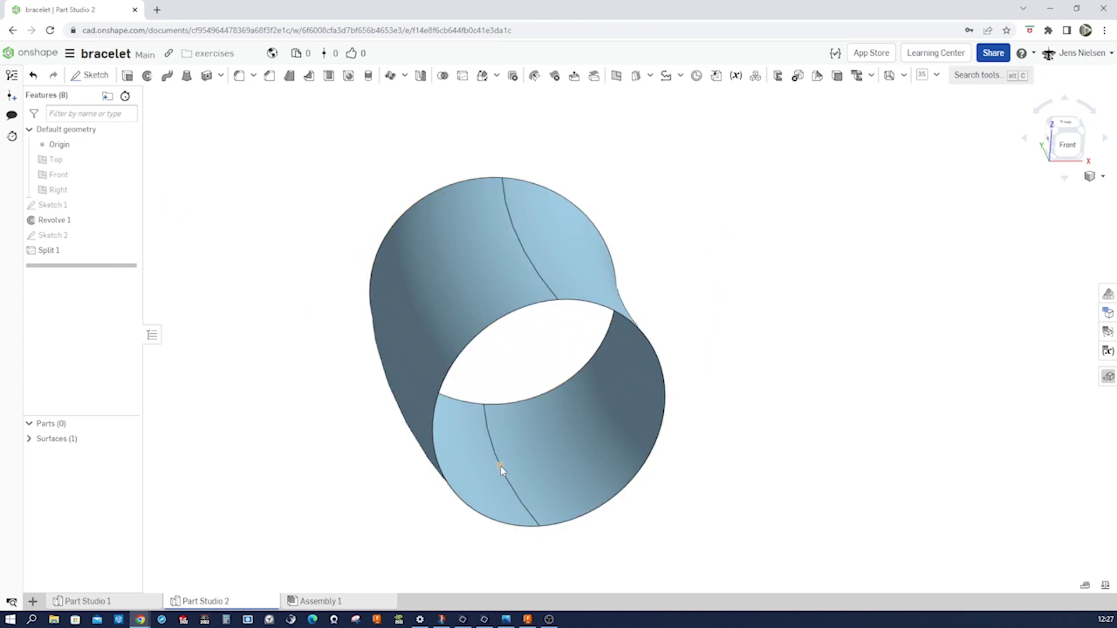
key(Left)
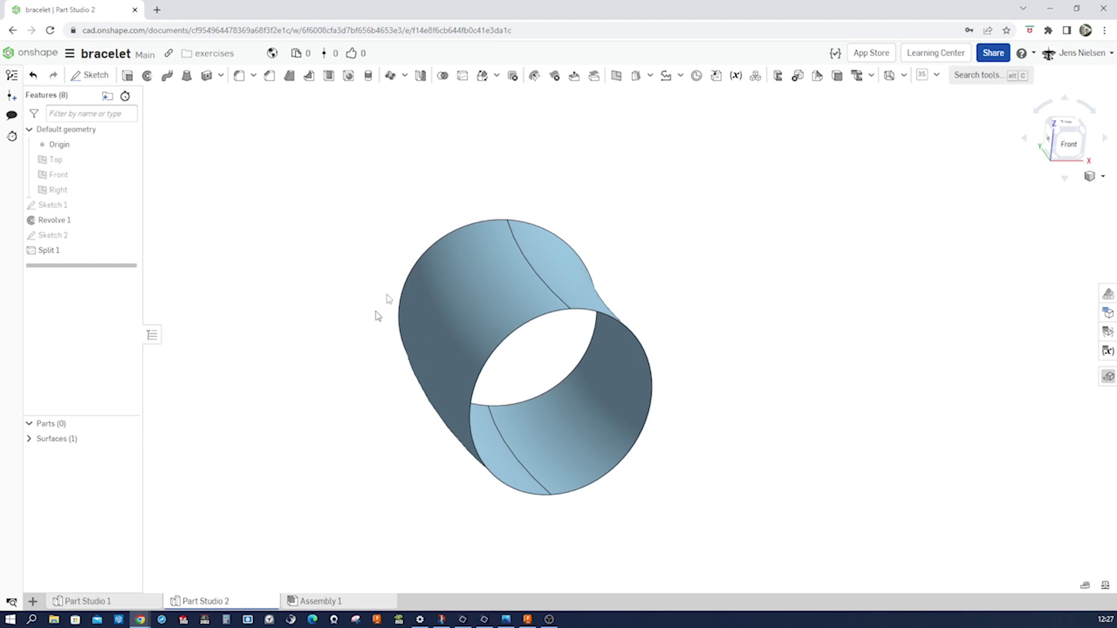
click(680, 75)
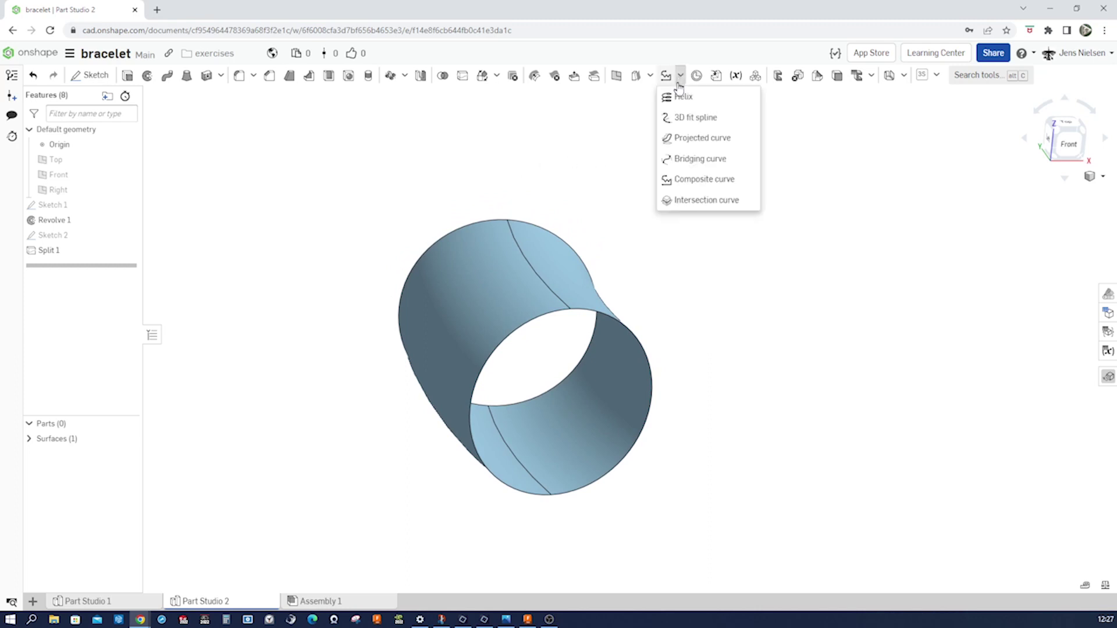
click(678, 161)
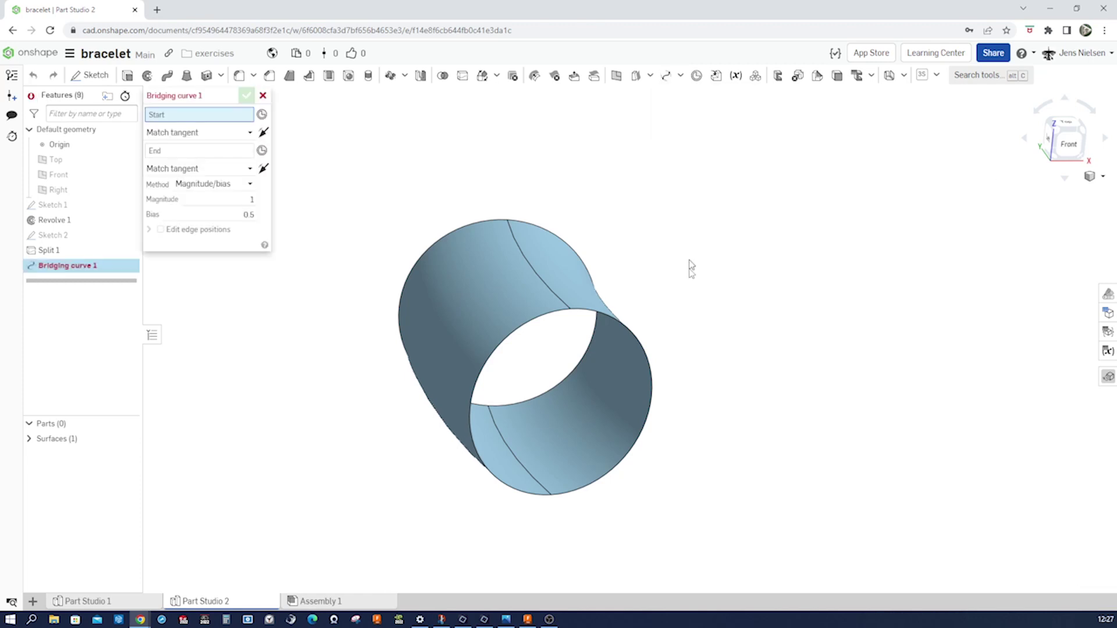
Step: Bridge the two split vertices, matching tangency to the split edges at start and end
key(f)
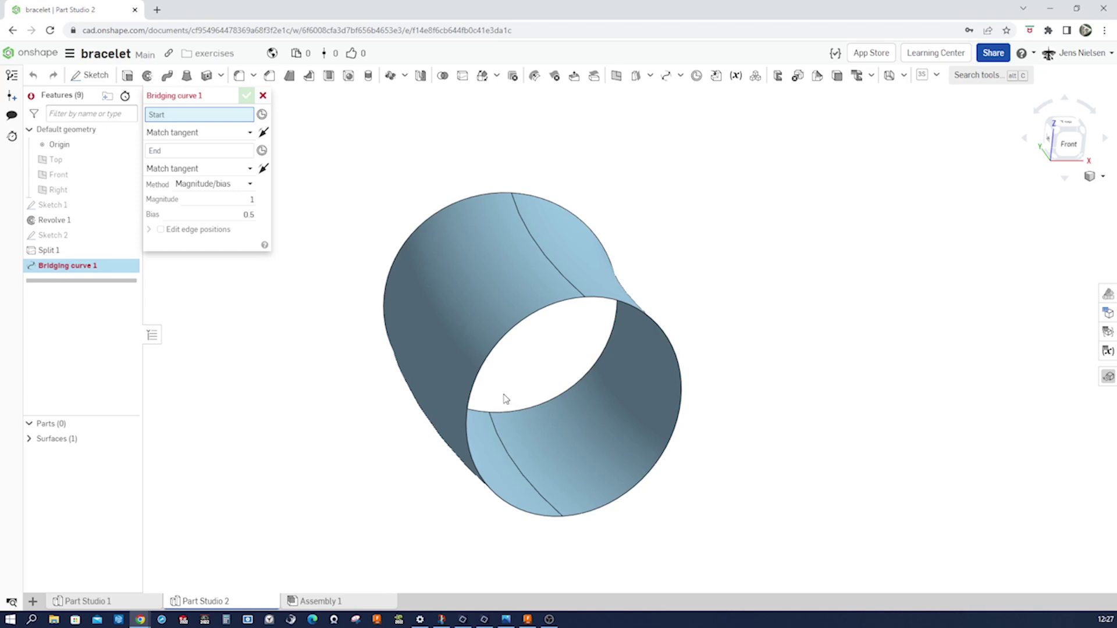
scroll(503, 394, up, 3)
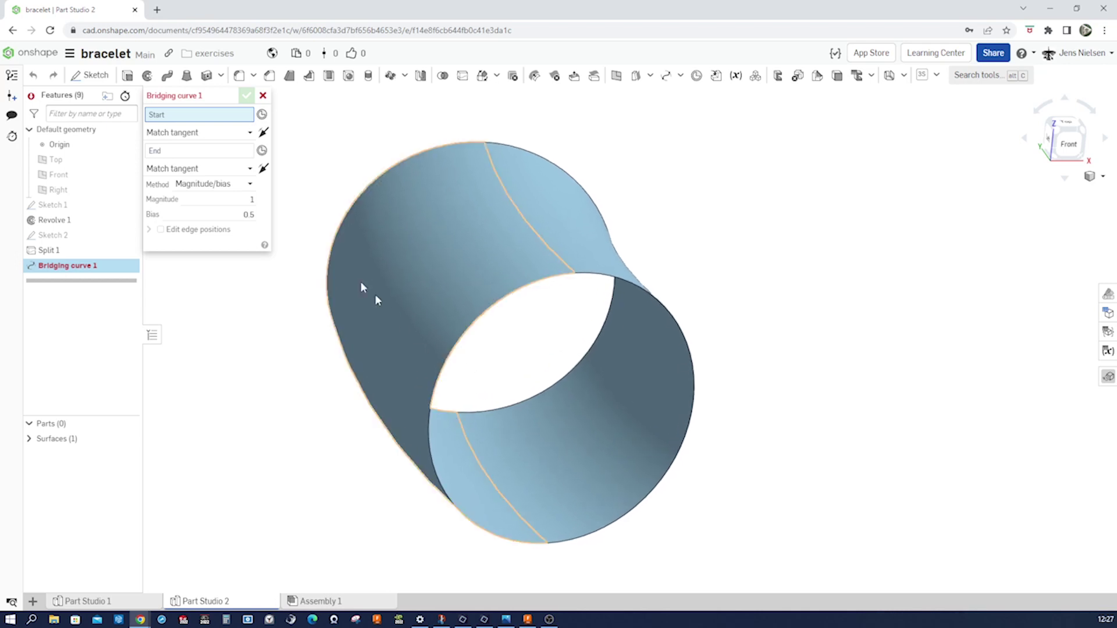
click(457, 413)
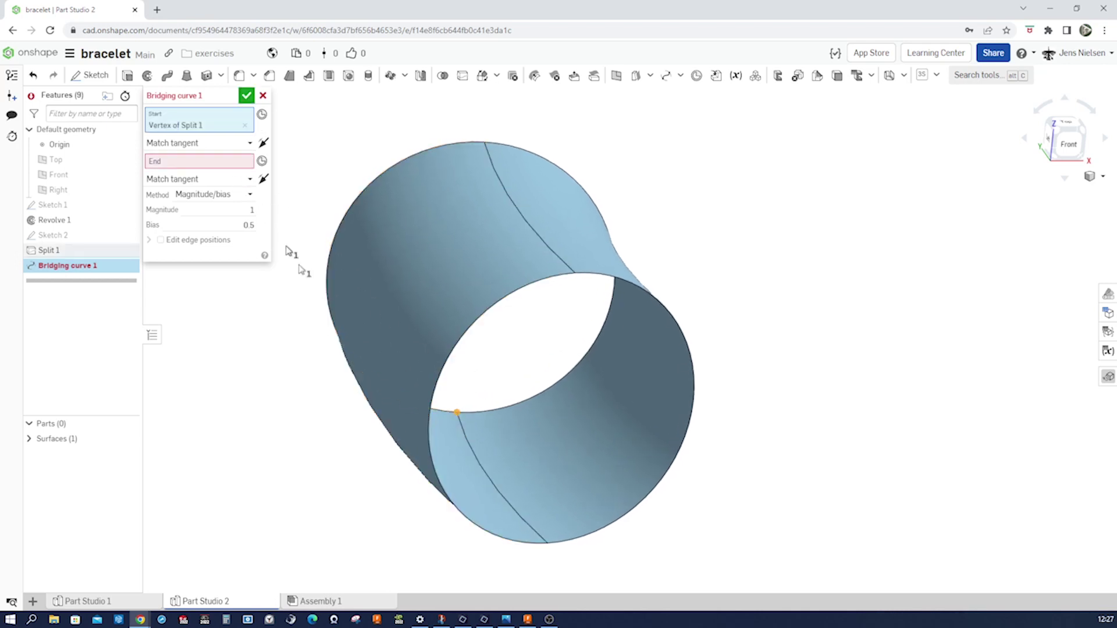
click(463, 431)
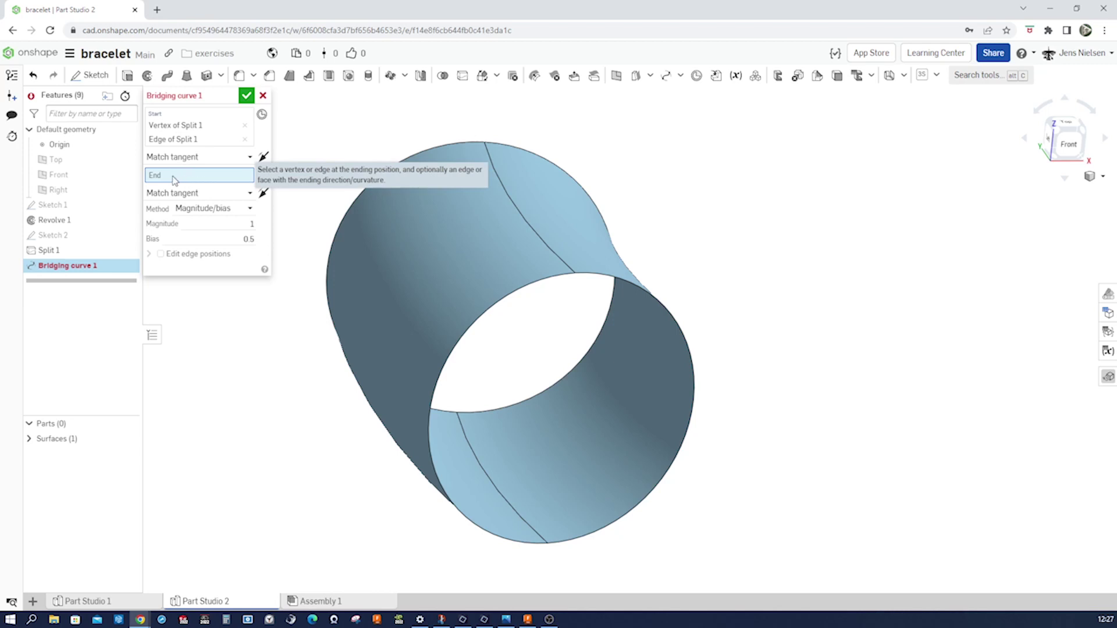
click(576, 276)
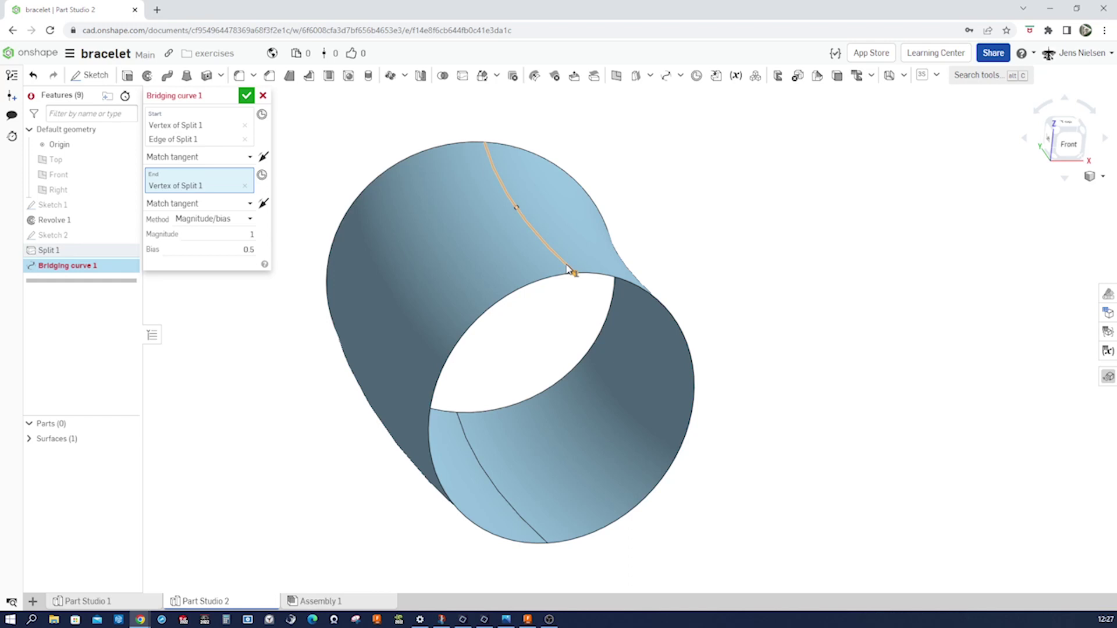
click(239, 205)
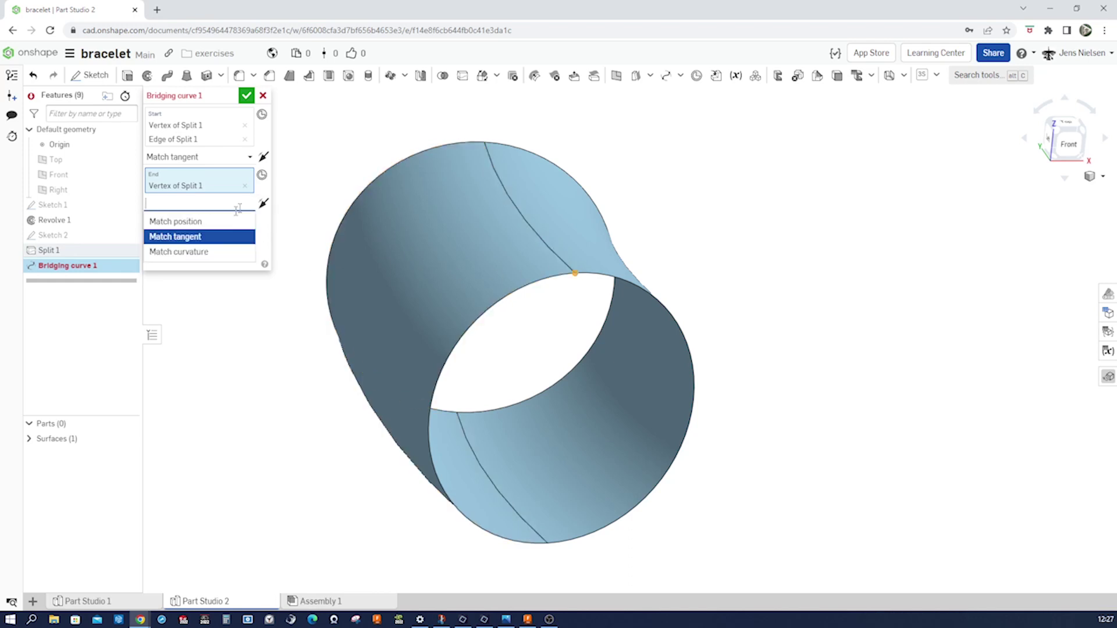
click(194, 238)
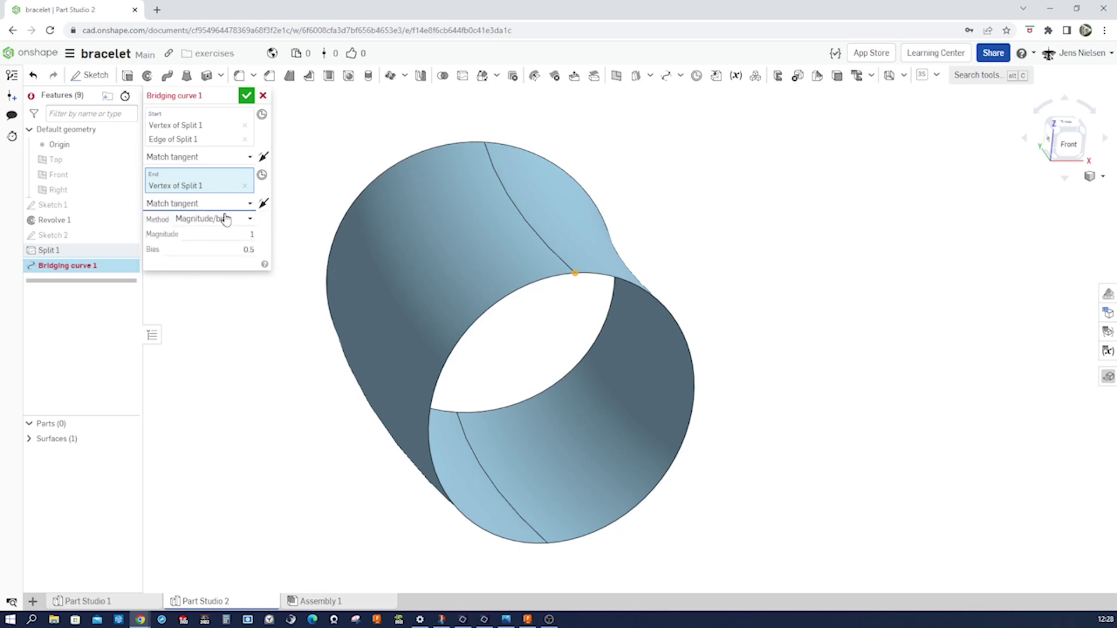
click(564, 265)
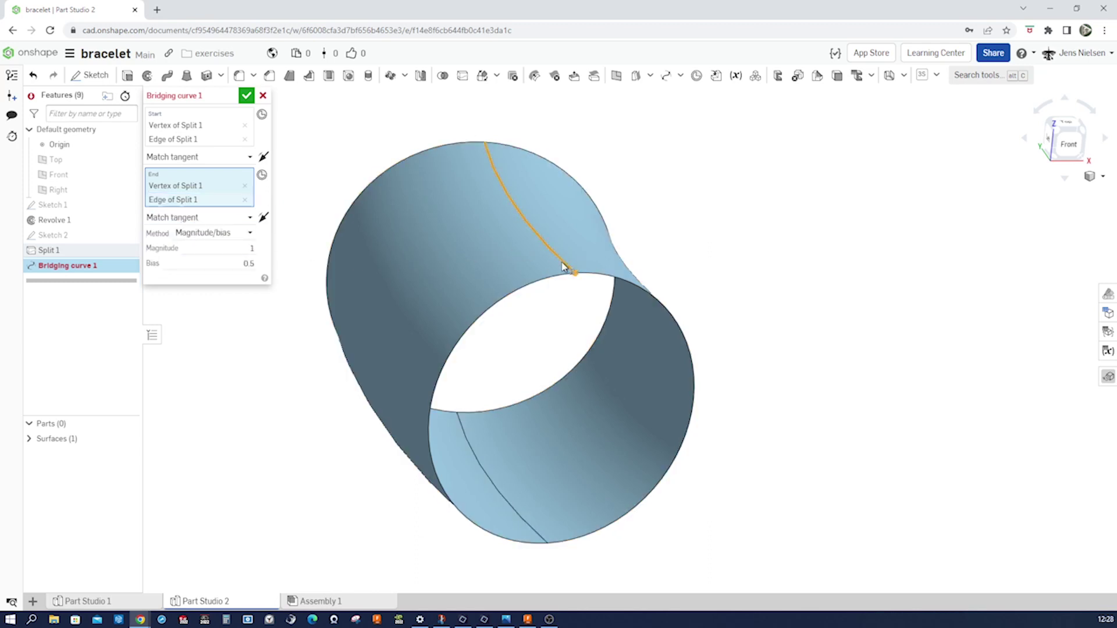
right_drag(569, 332, 507, 391)
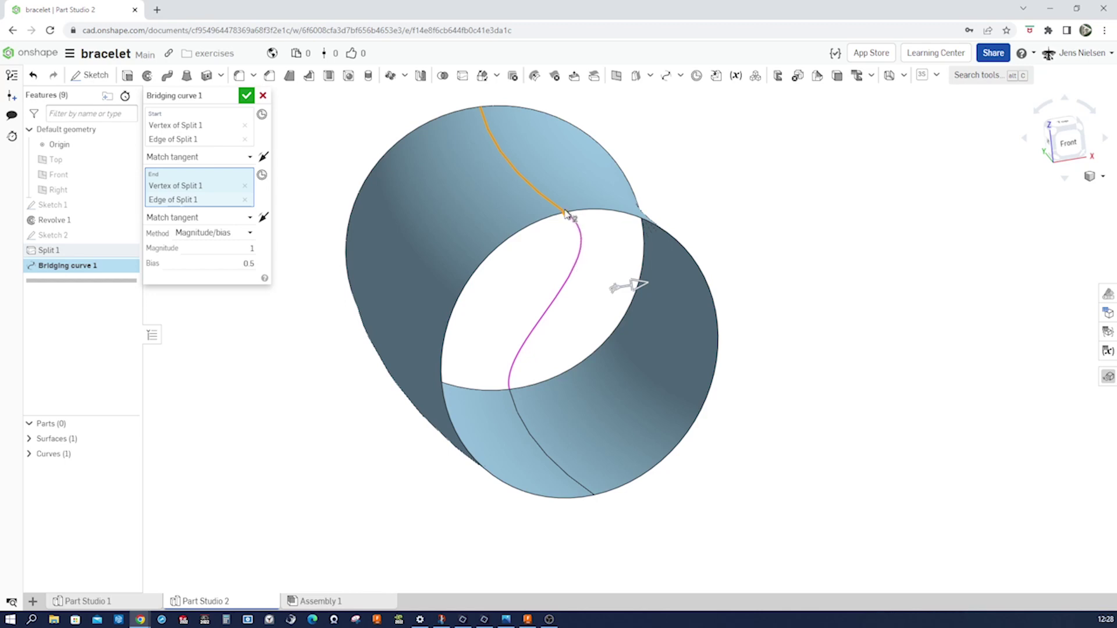
Step: Reverse both the start and end tangent directions and accept Bridging curve 1
right_drag(569, 269, 556, 286)
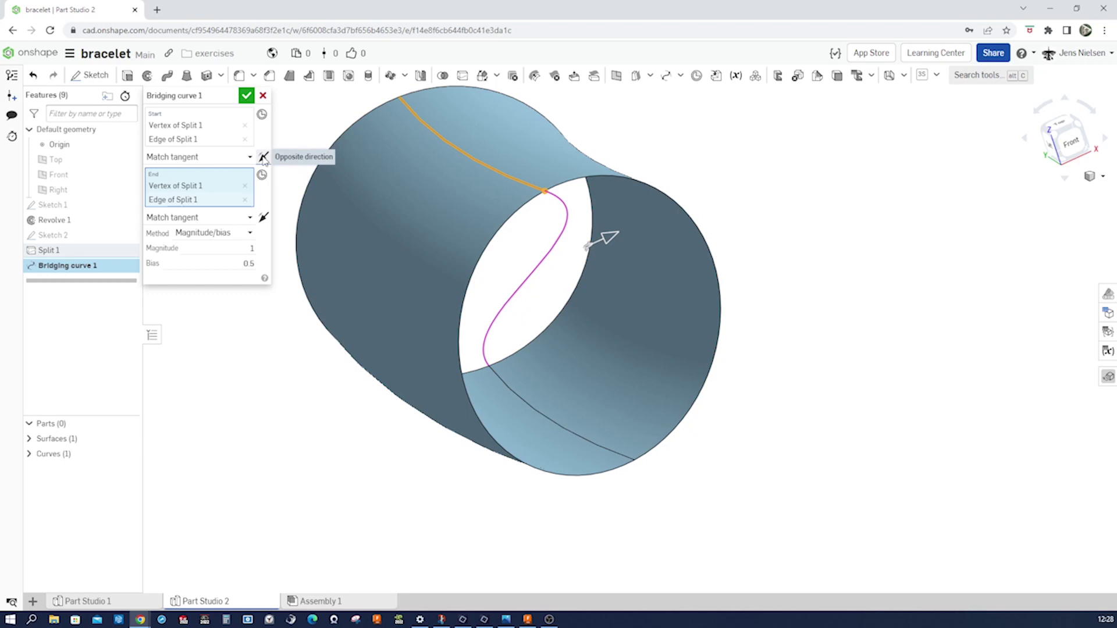
click(264, 157)
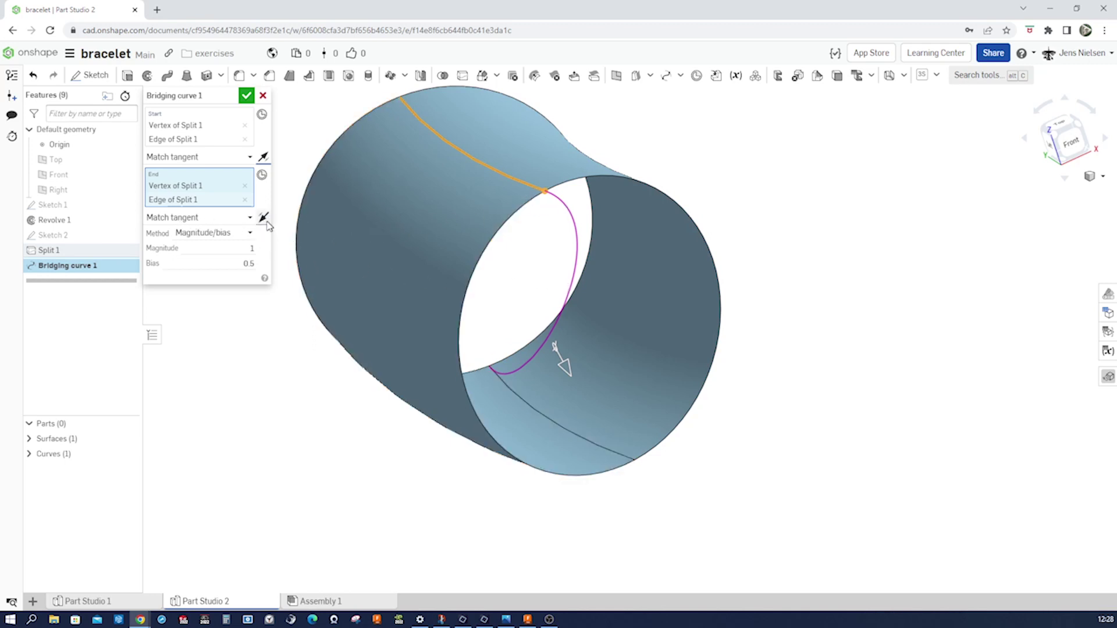
click(264, 217)
right_drag(421, 231, 474, 430)
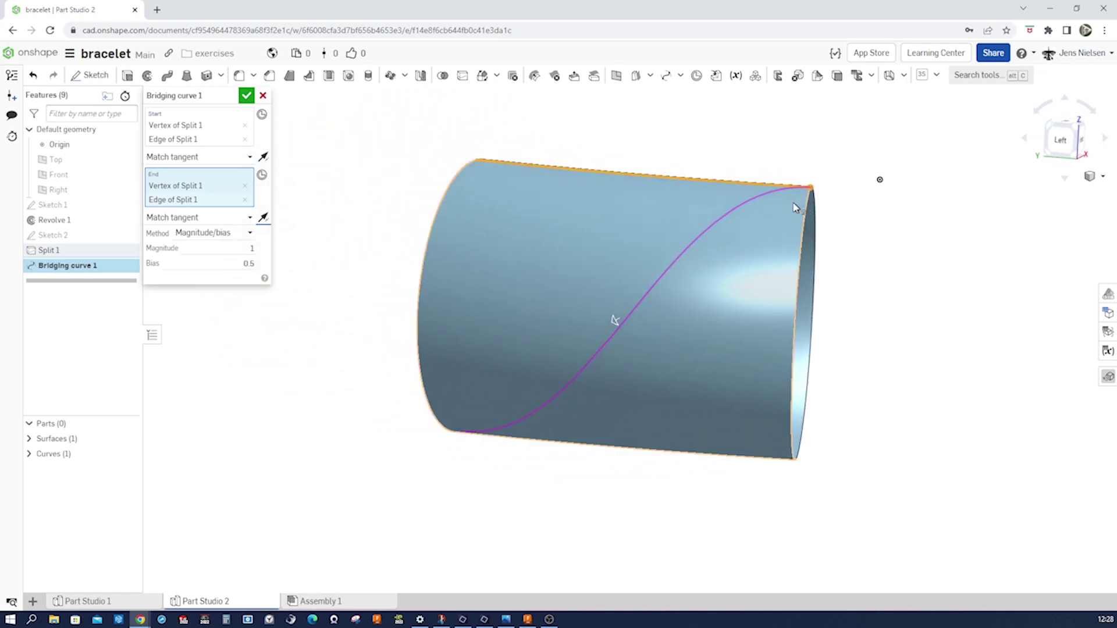
click(246, 96)
right_drag(251, 122, 224, 285)
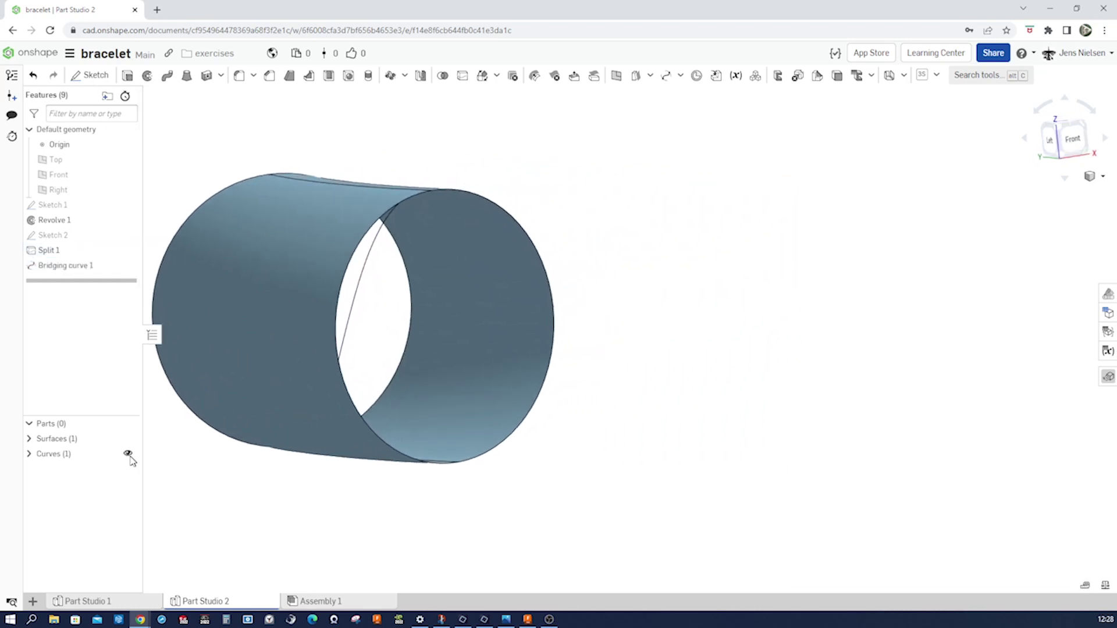
Step: Hide the cylindrical surface to inspect the lone bridging curve, briefly checking the pattern options
click(128, 439)
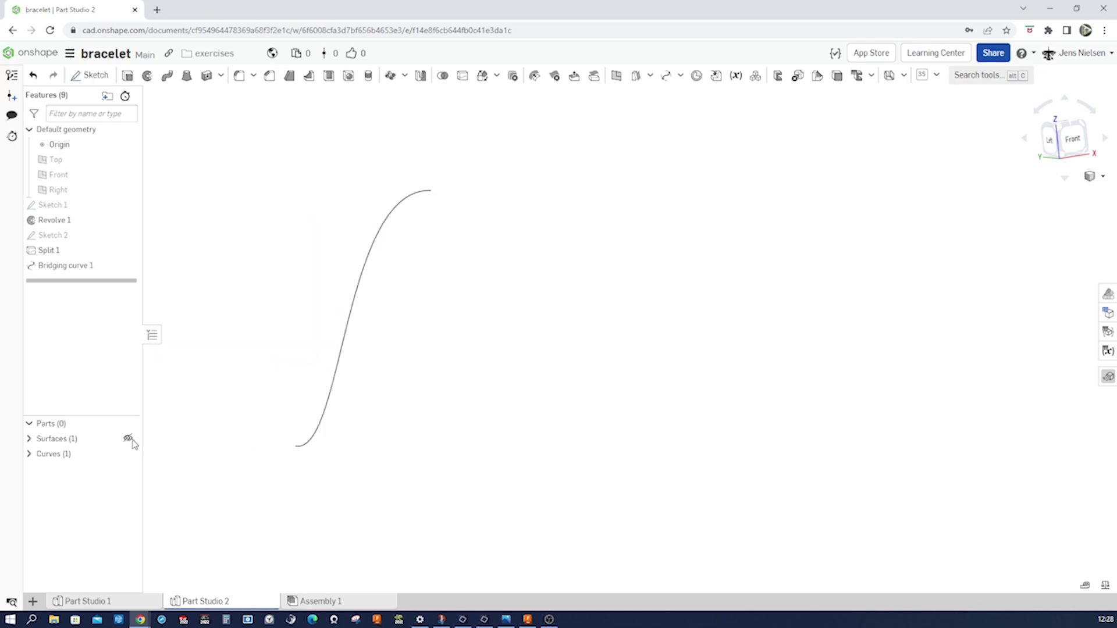
right_drag(449, 424, 565, 387)
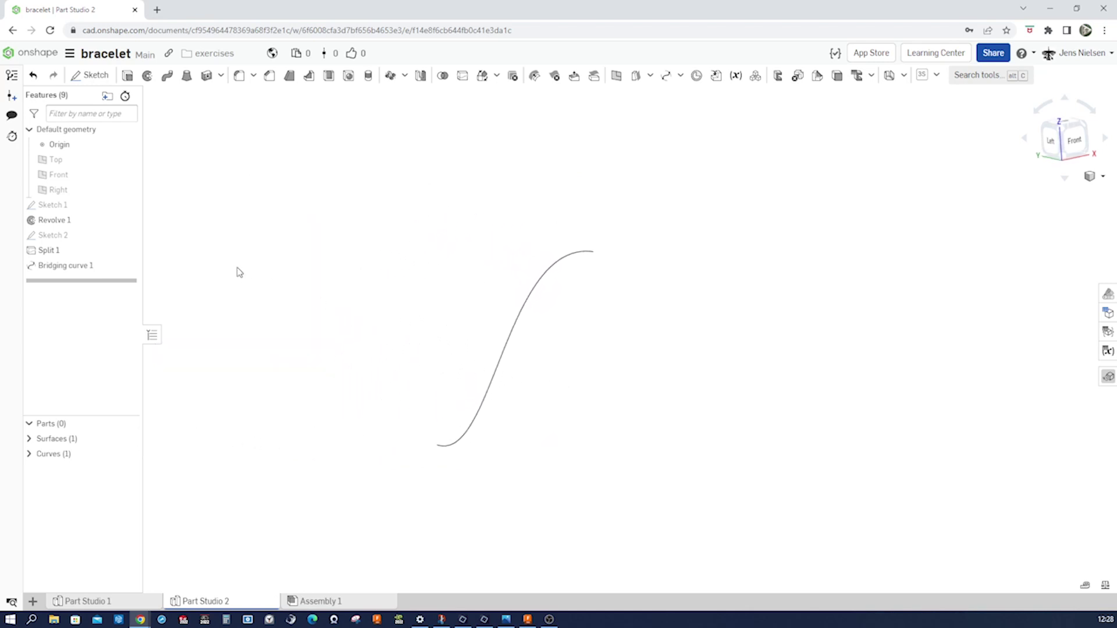
right_drag(491, 265, 497, 261)
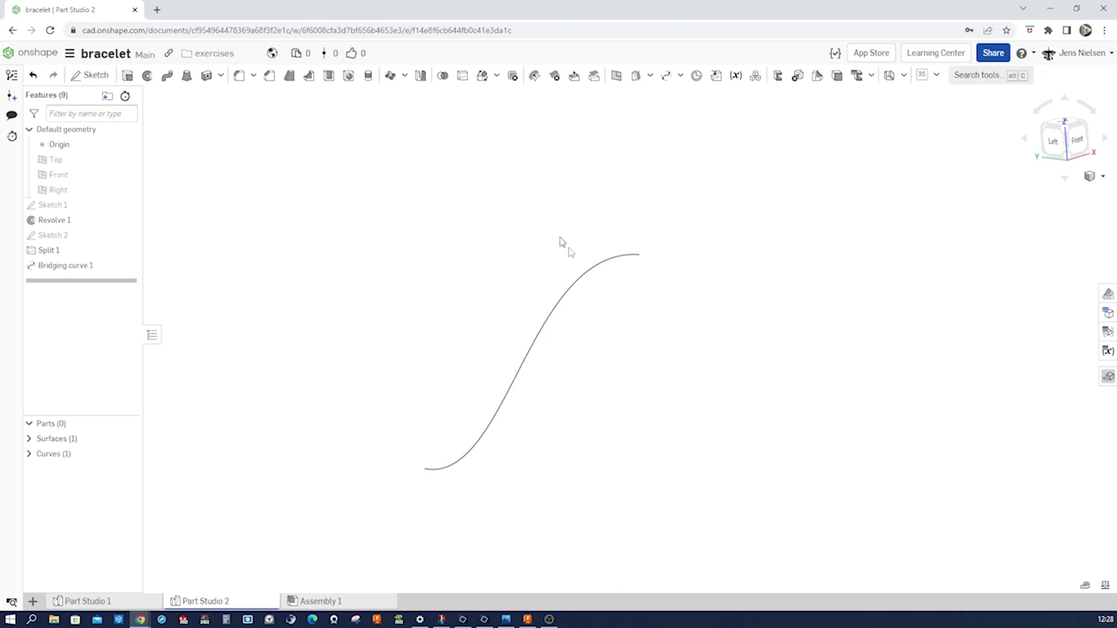
click(404, 78)
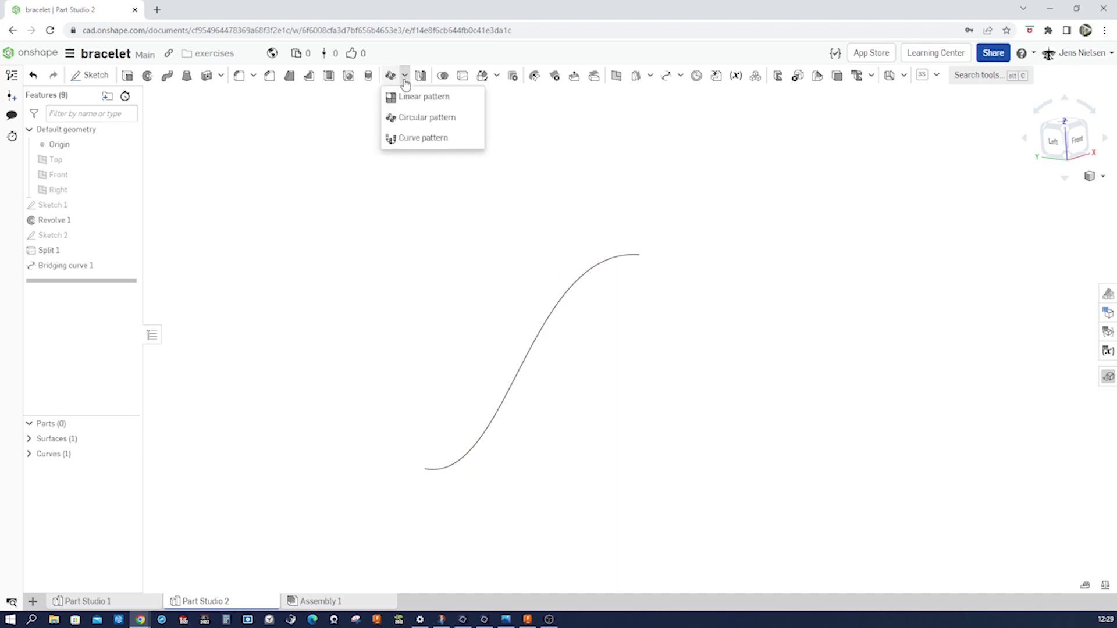
click(563, 268)
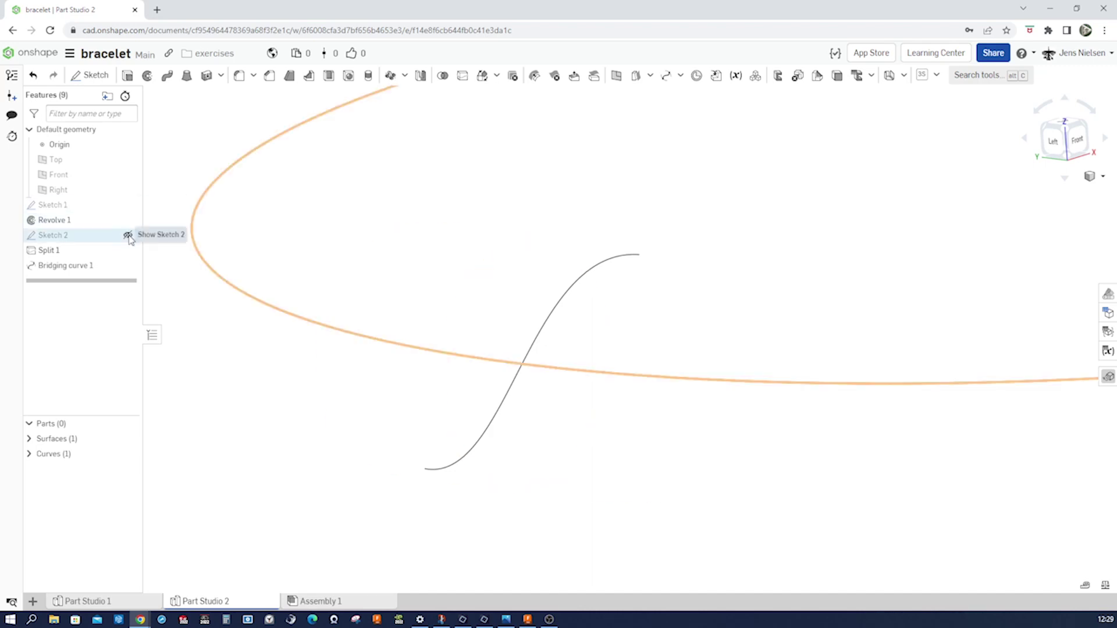
Step: Show the cylinder surface and Sketch 1's axis again and fit them in view
click(128, 439)
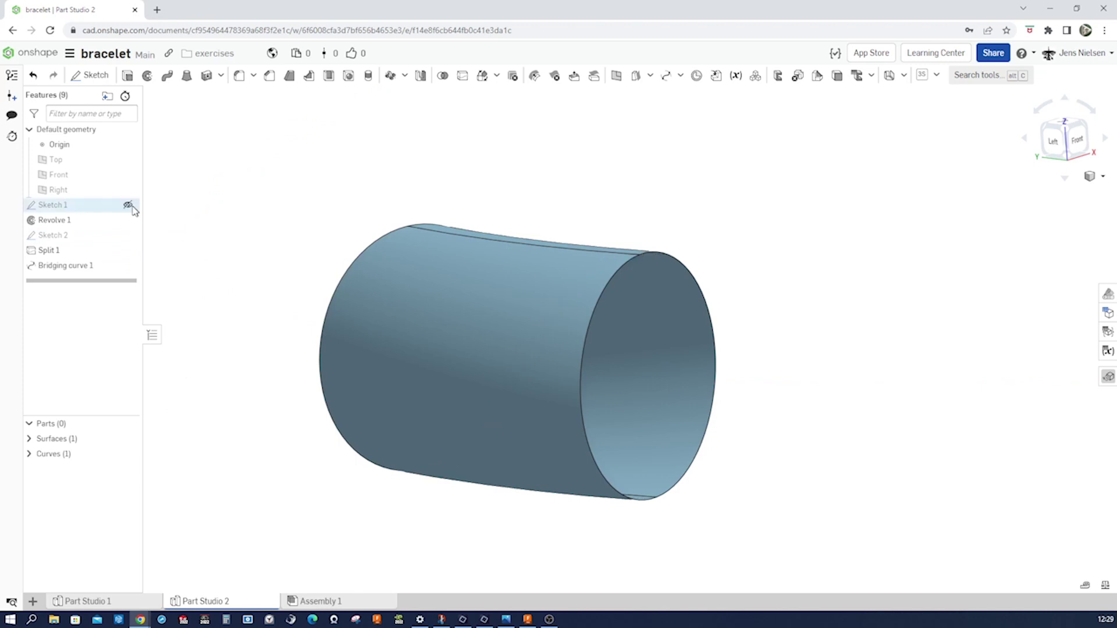
click(128, 207)
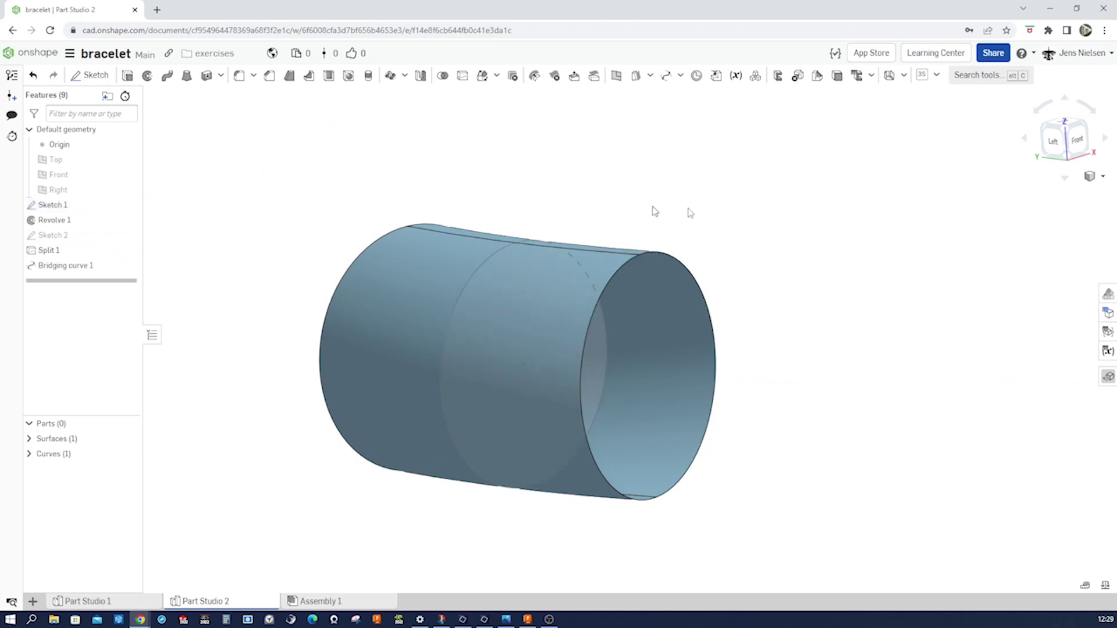
key(f)
right_drag(882, 242, 746, 309)
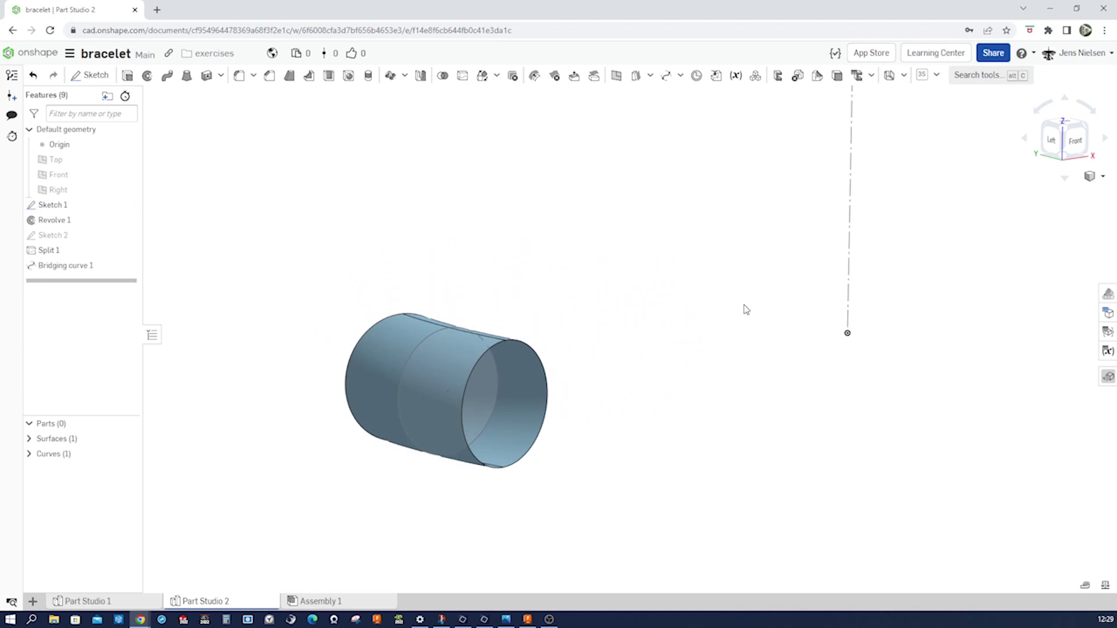
click(616, 76)
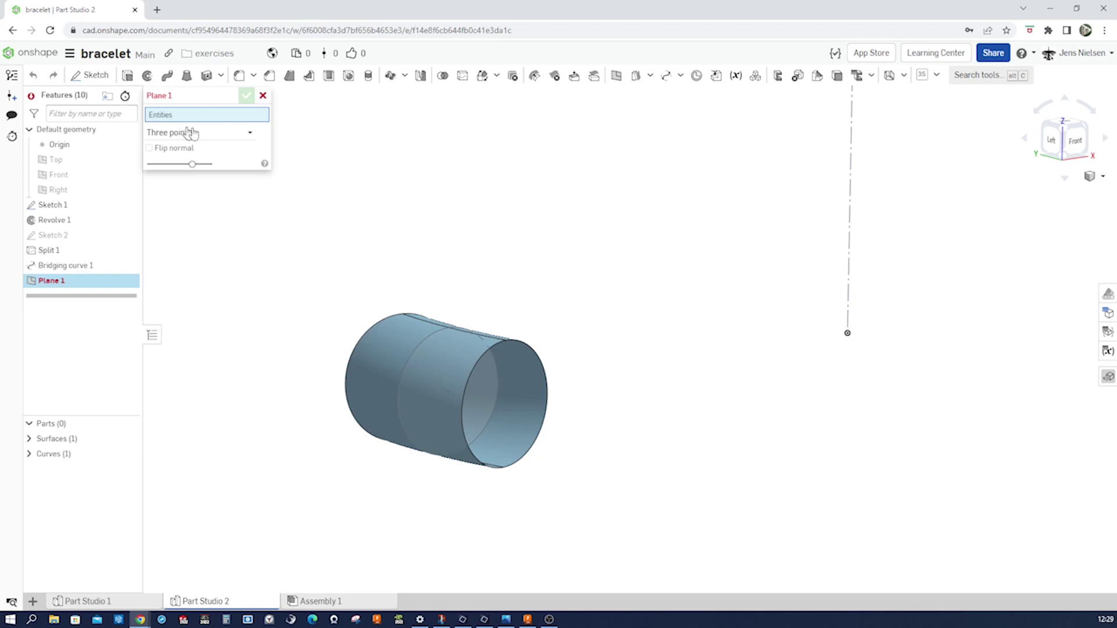
Step: Create a three-point Plane 1 through the bridging curve end, the split vertex and the sketch axis endpoint
click(250, 138)
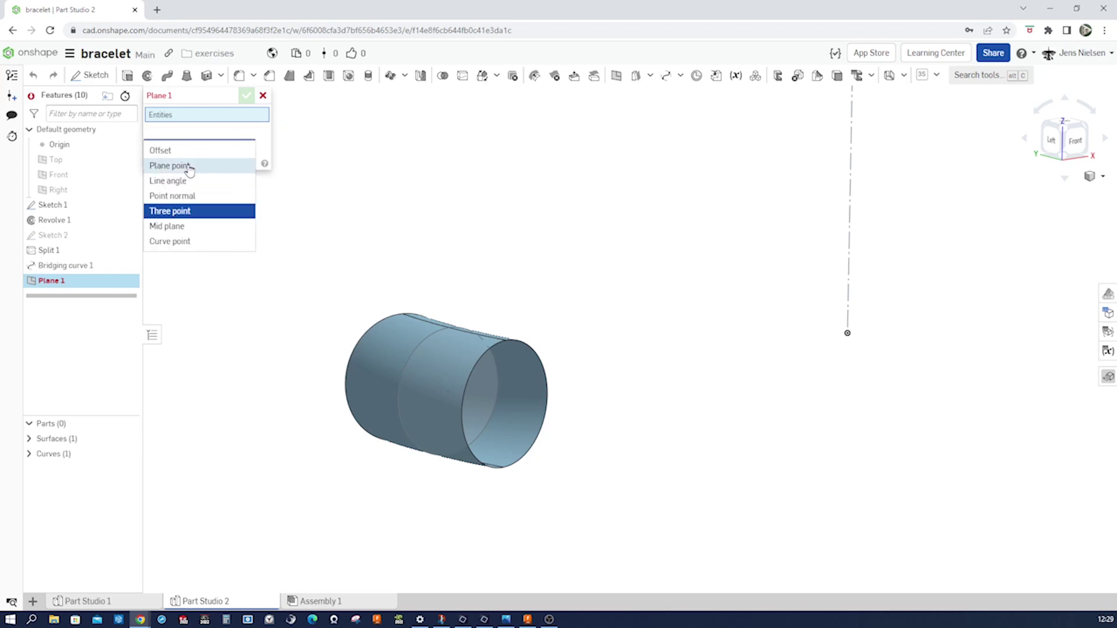
click(184, 212)
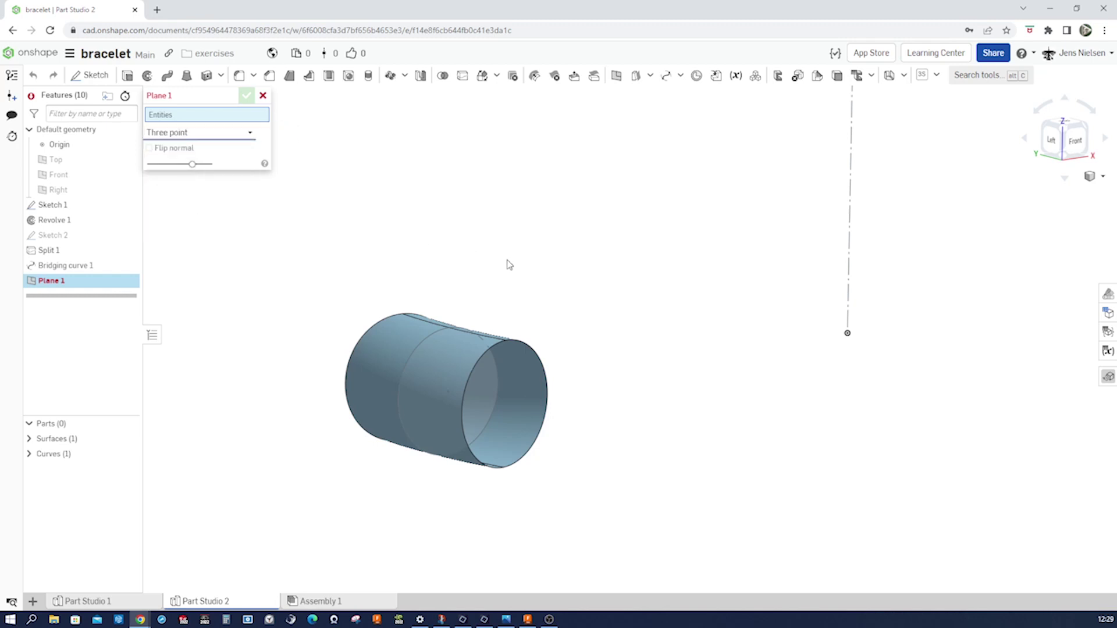
click(506, 340)
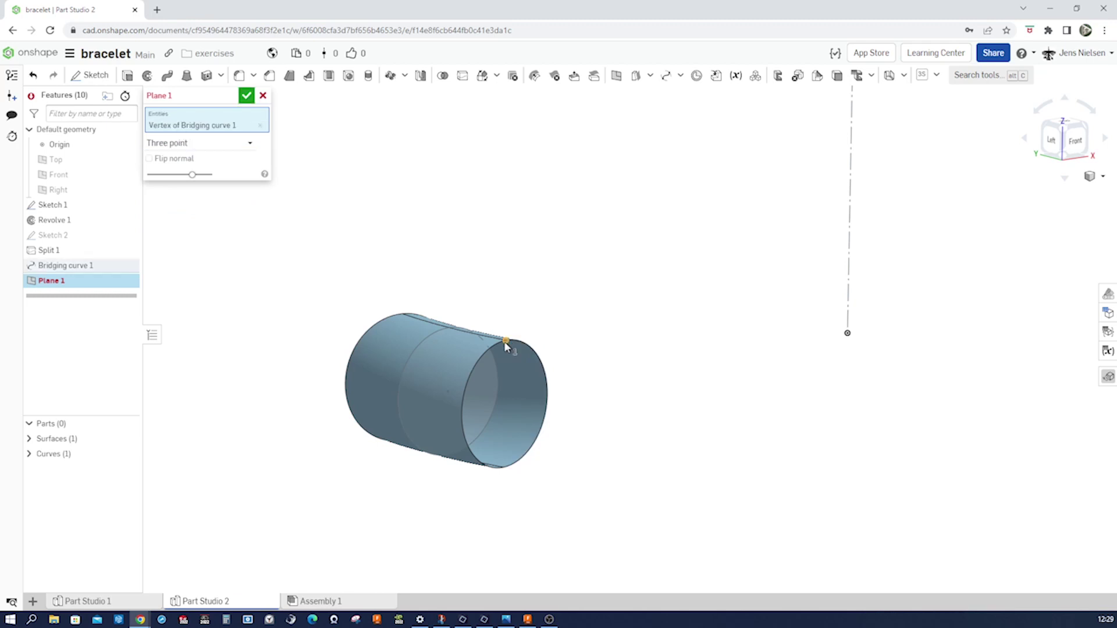
click(503, 468)
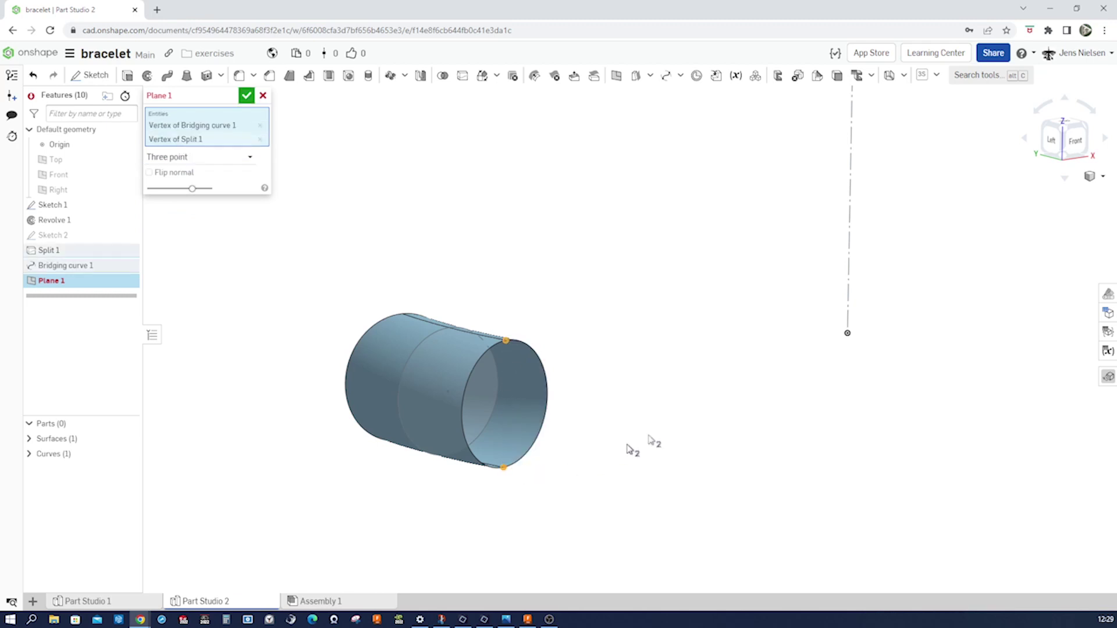
click(847, 334)
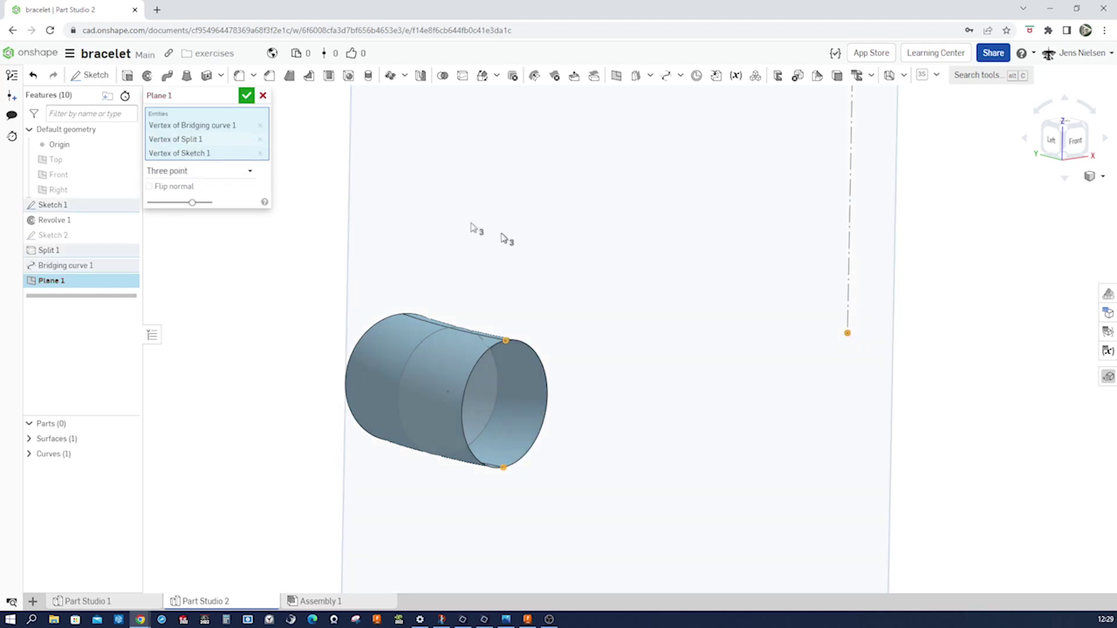
key(Left)
key(Right)
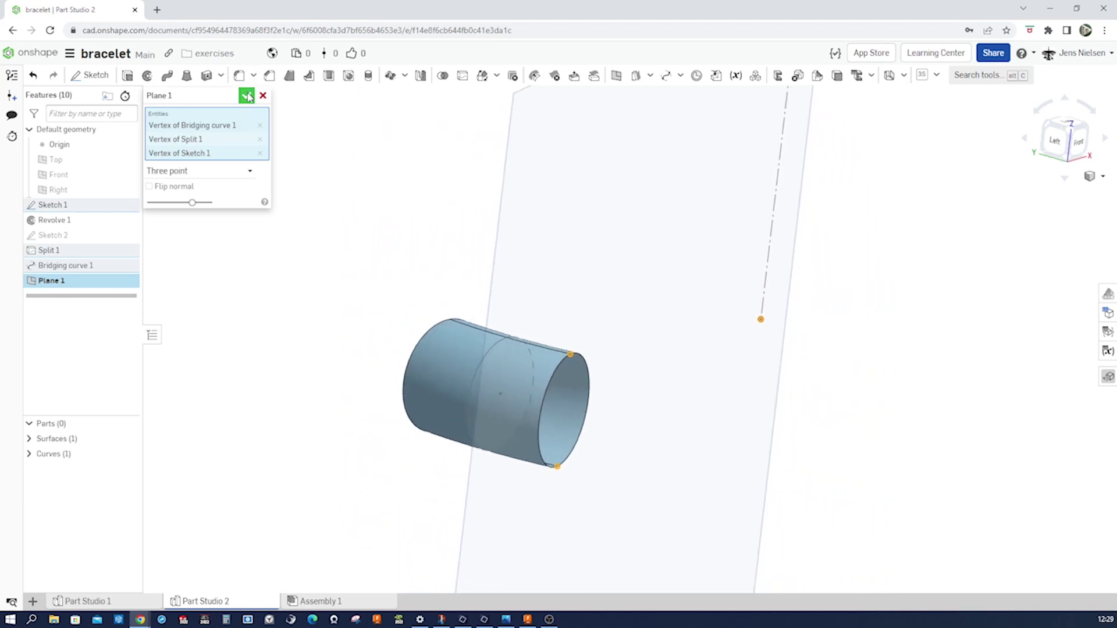
click(246, 96)
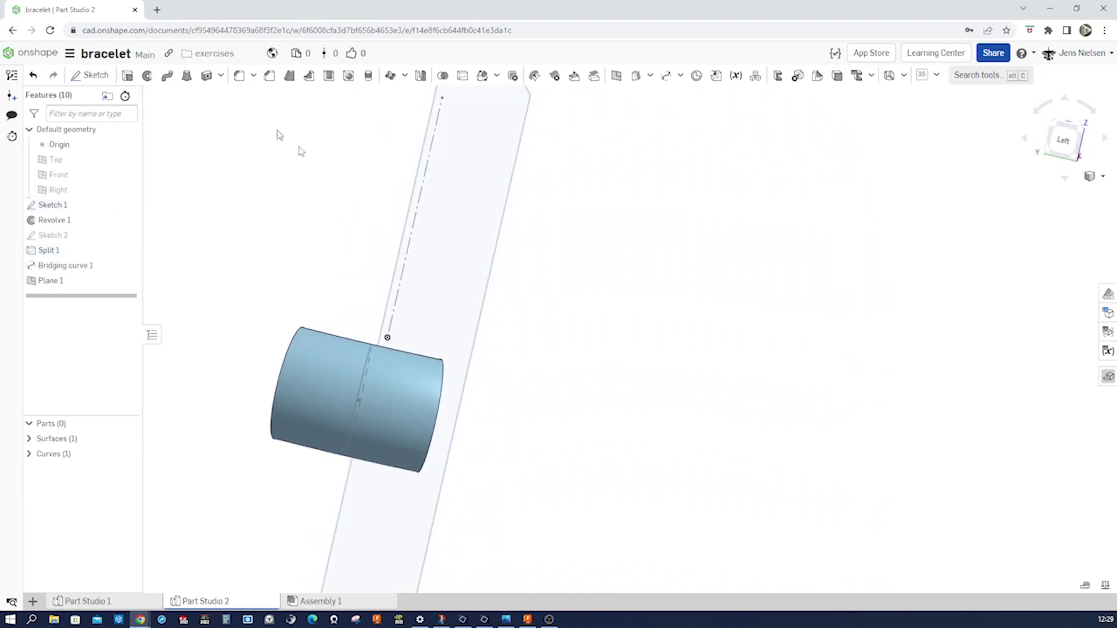
key(Left)
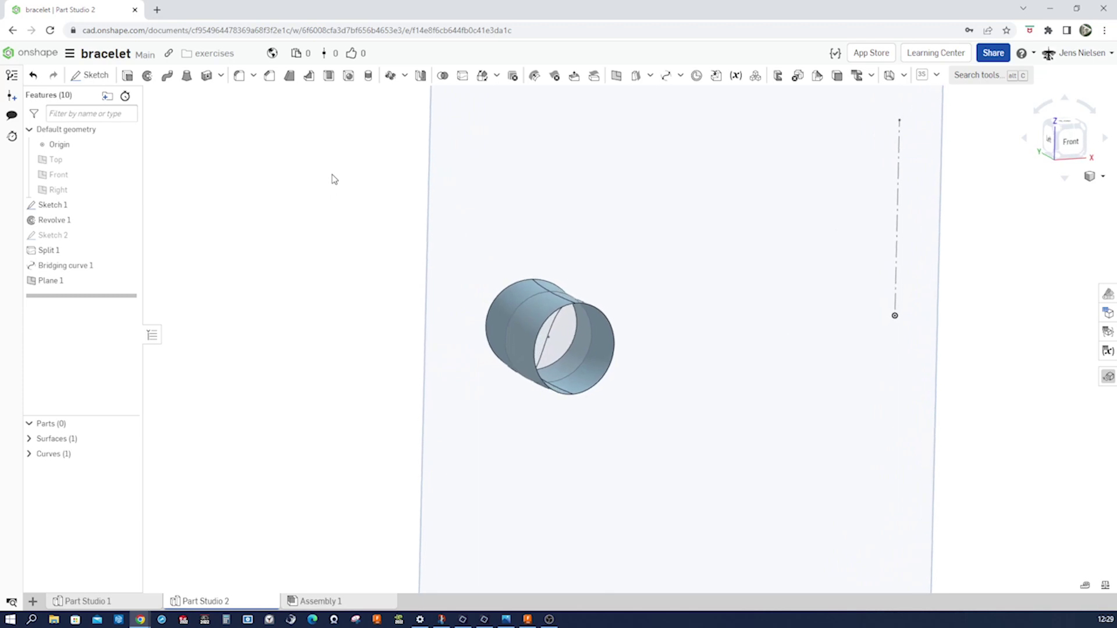
key(Left)
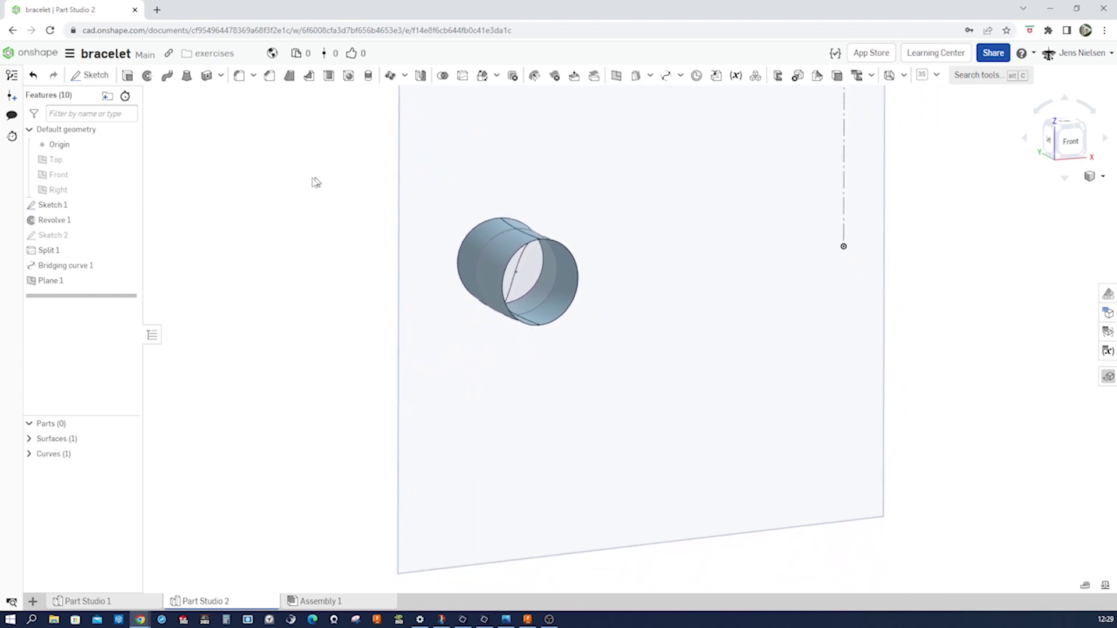
Step: Hide the tube surface and Sketch 1 so only the bridging curve shows, and start Mirror
click(128, 439)
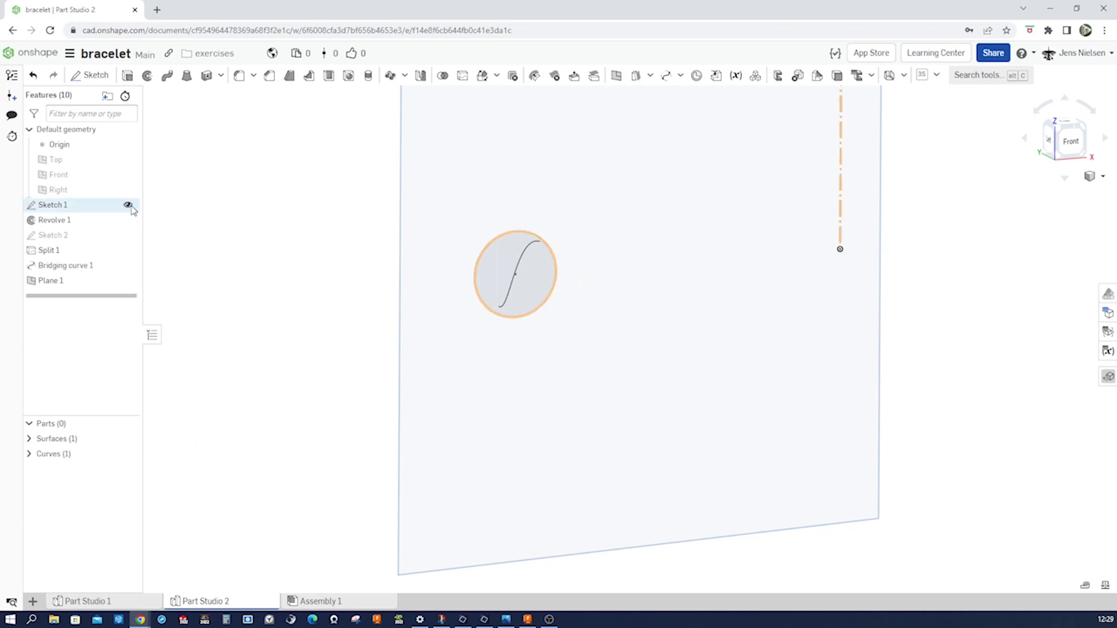
click(129, 205)
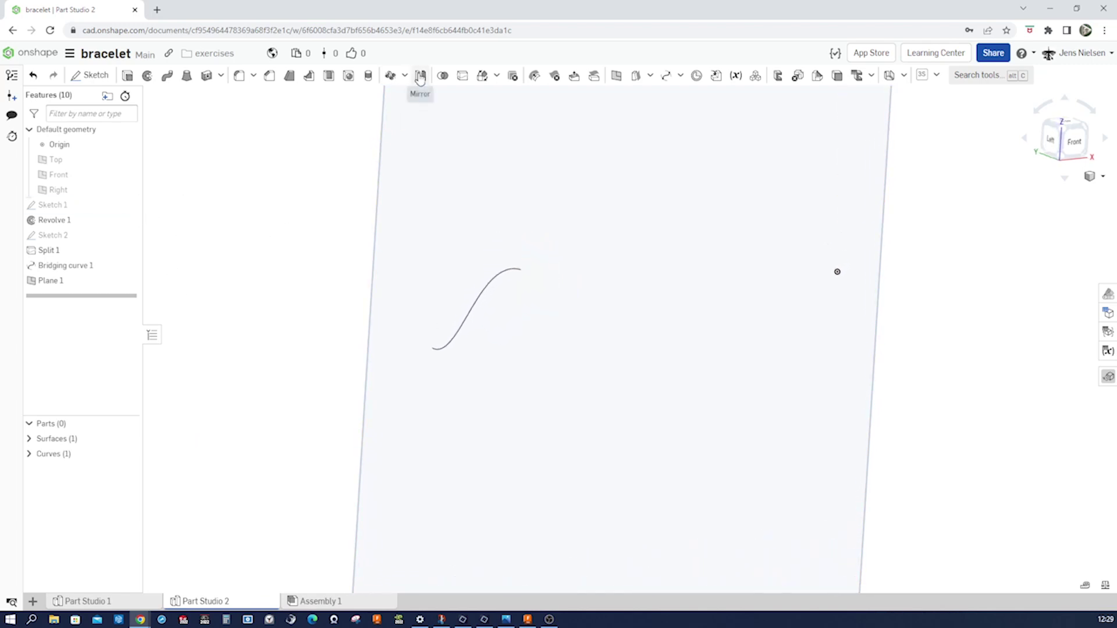
click(420, 77)
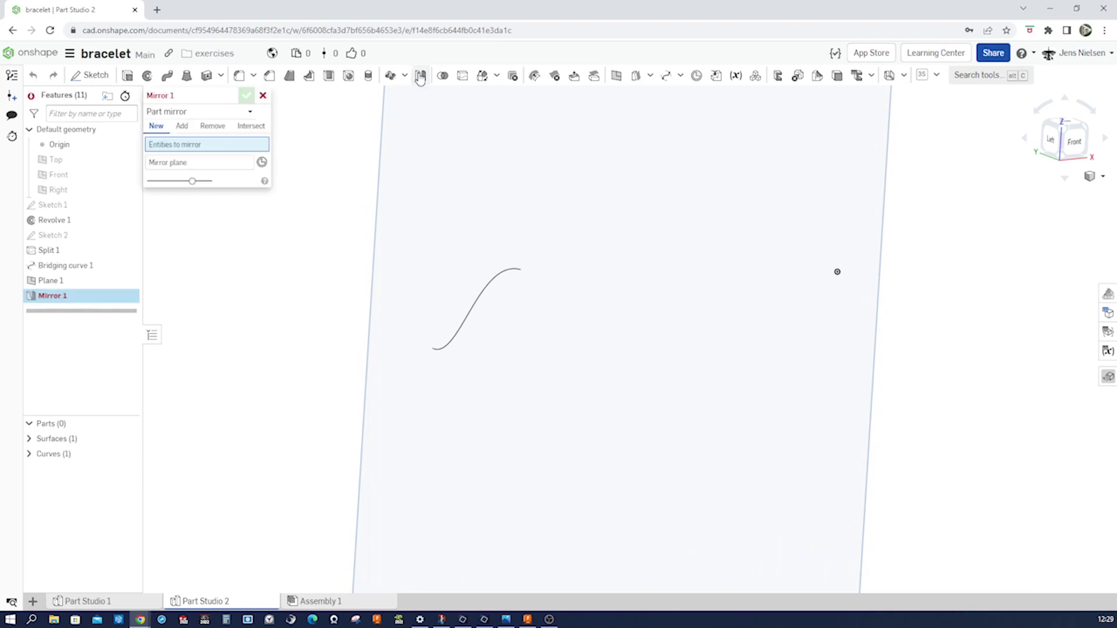
Step: Feature-mirror Bridging curve 1 across Plane 1 and fit the view
click(250, 112)
click(202, 144)
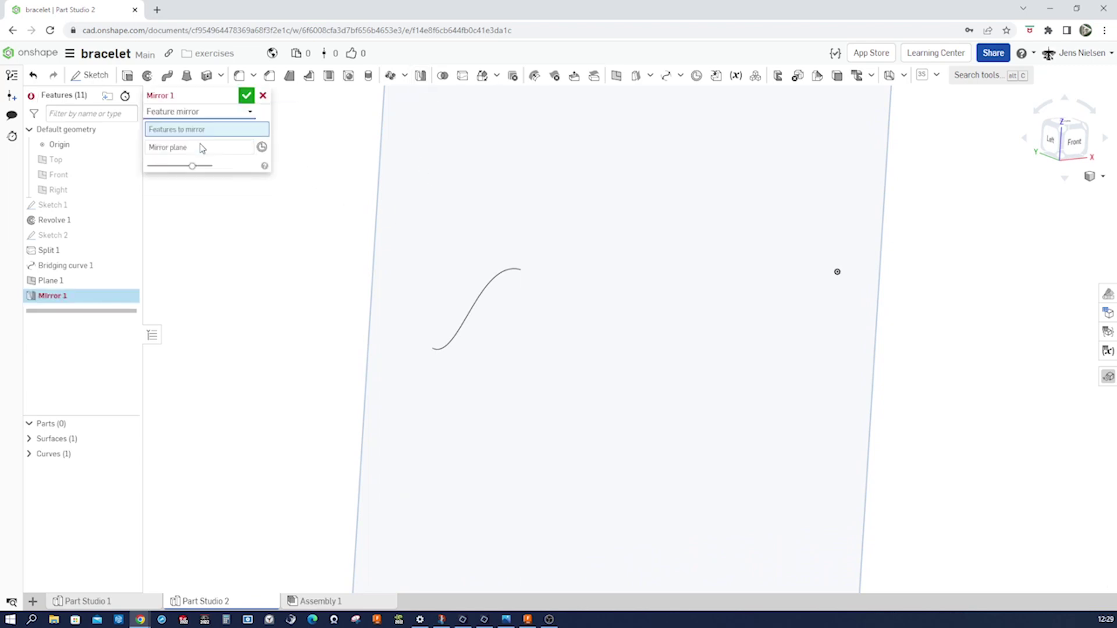
click(460, 337)
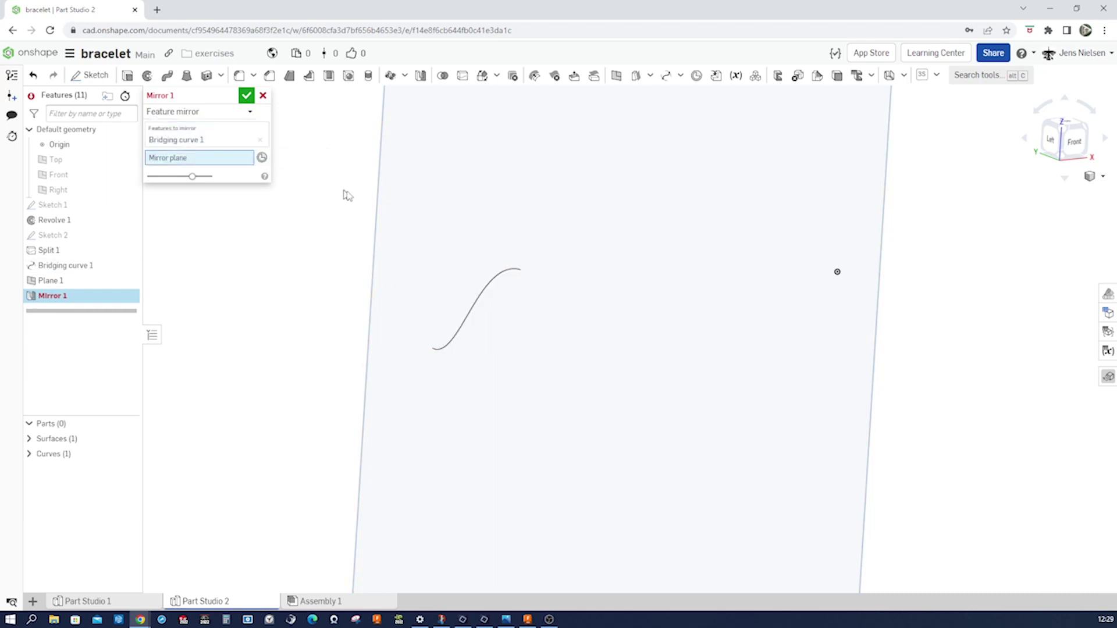
click(379, 196)
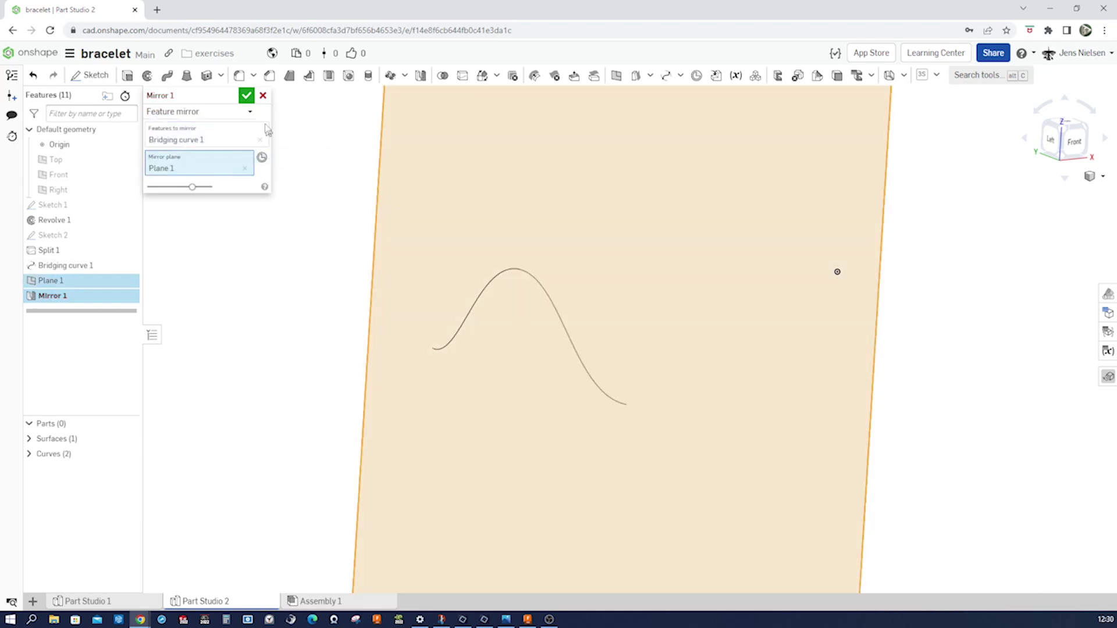
click(247, 96)
key(f)
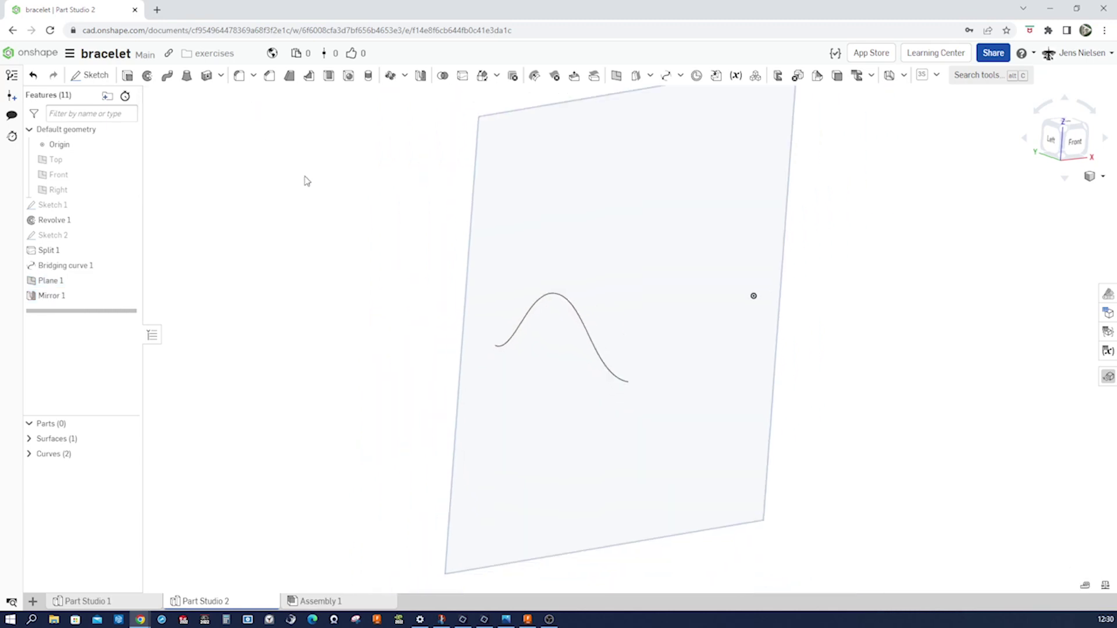
Step: Hide Plane 1 and show Sketch 1 again with its axis line and ellipse
click(129, 281)
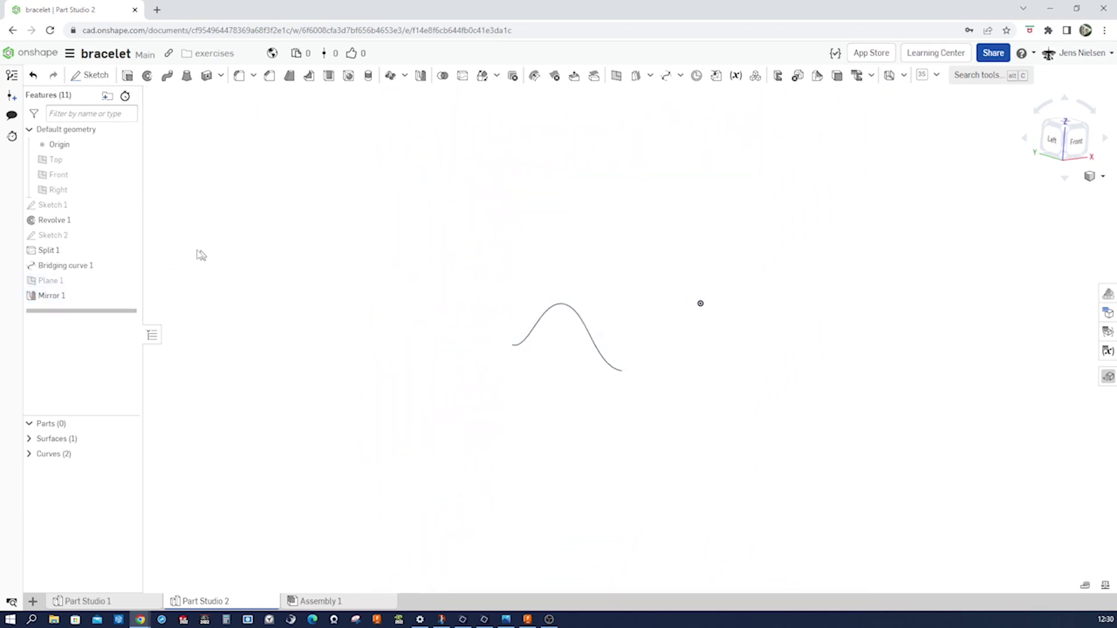
click(129, 205)
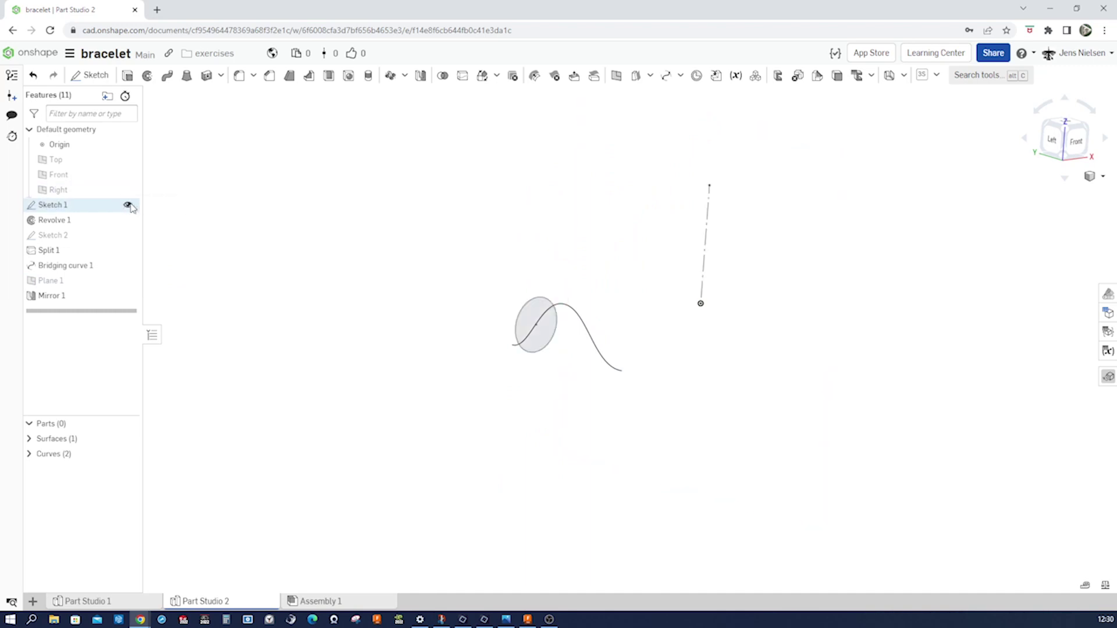
mouse_move(553, 291)
right_down()
mouse_move(561, 306)
mouse_move(543, 309)
right_up()
right_drag(445, 213, 429, 175)
Step: Start a feature circular pattern of Bridging curve 1 and Mirror 1
click(404, 75)
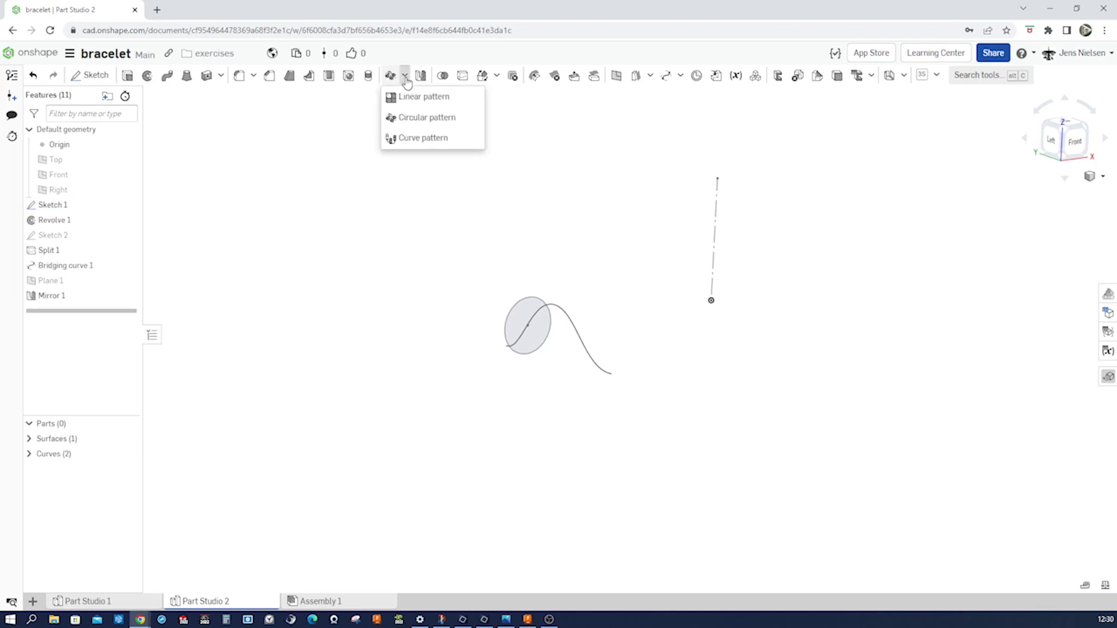
click(415, 115)
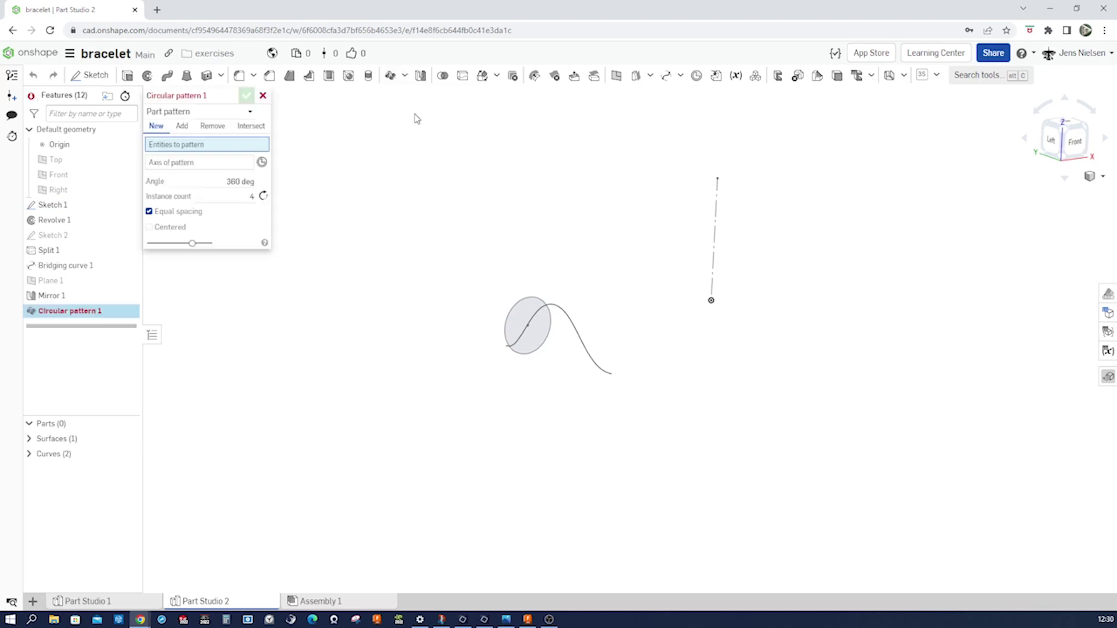
click(250, 112)
click(214, 143)
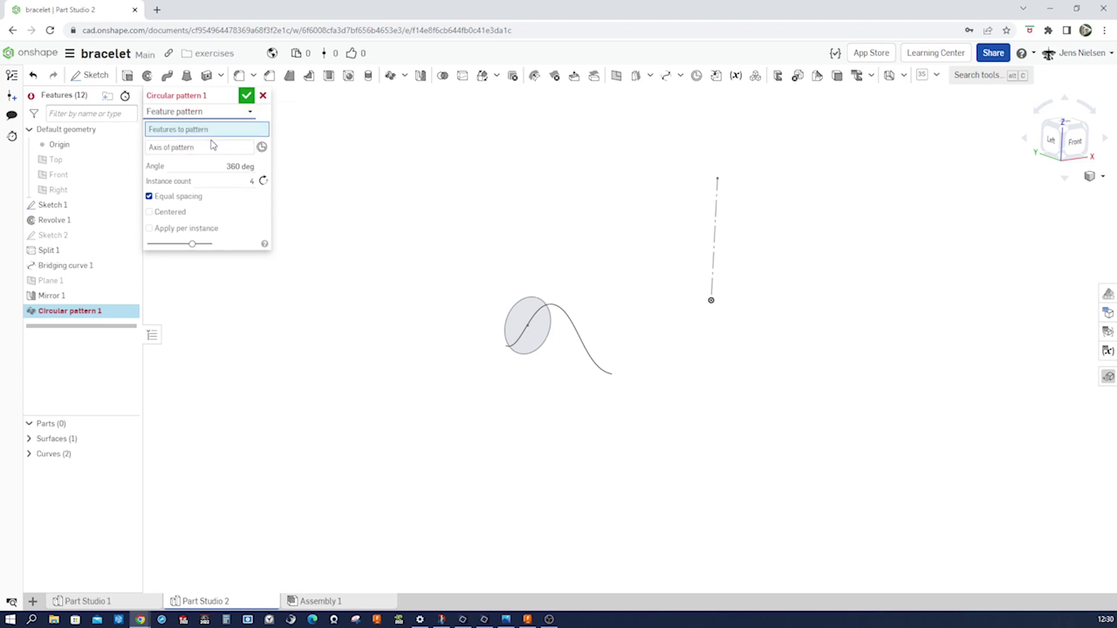
scroll(485, 328, up, 3)
click(477, 319)
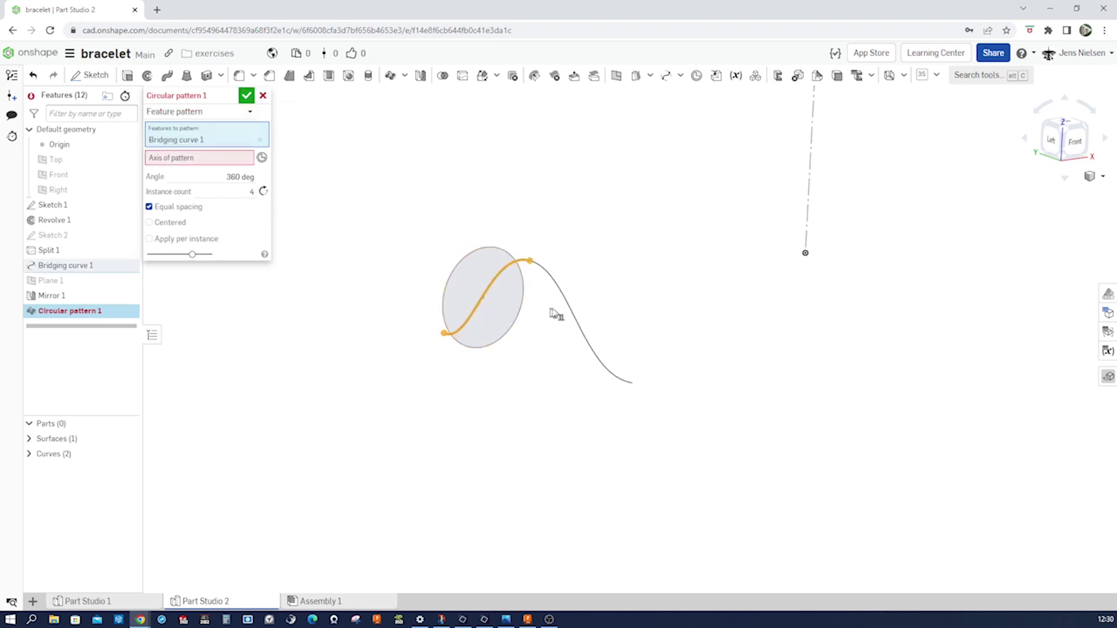
click(573, 313)
Step: Pattern them 10 times around Sketch 1's dashed axis line
click(215, 175)
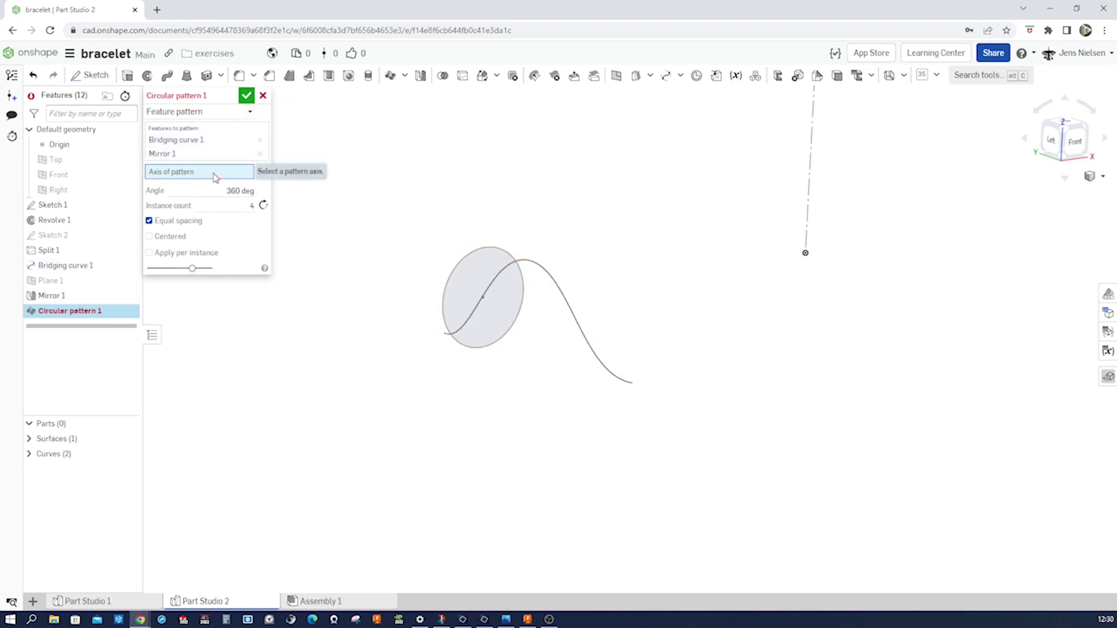
click(807, 212)
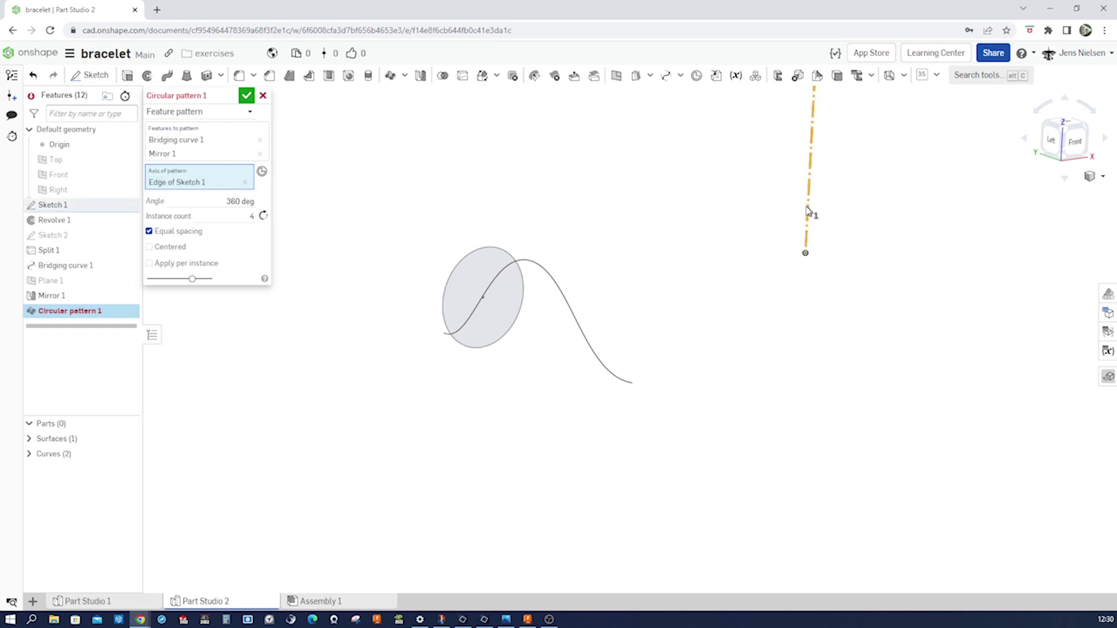
scroll(687, 224, down, 1)
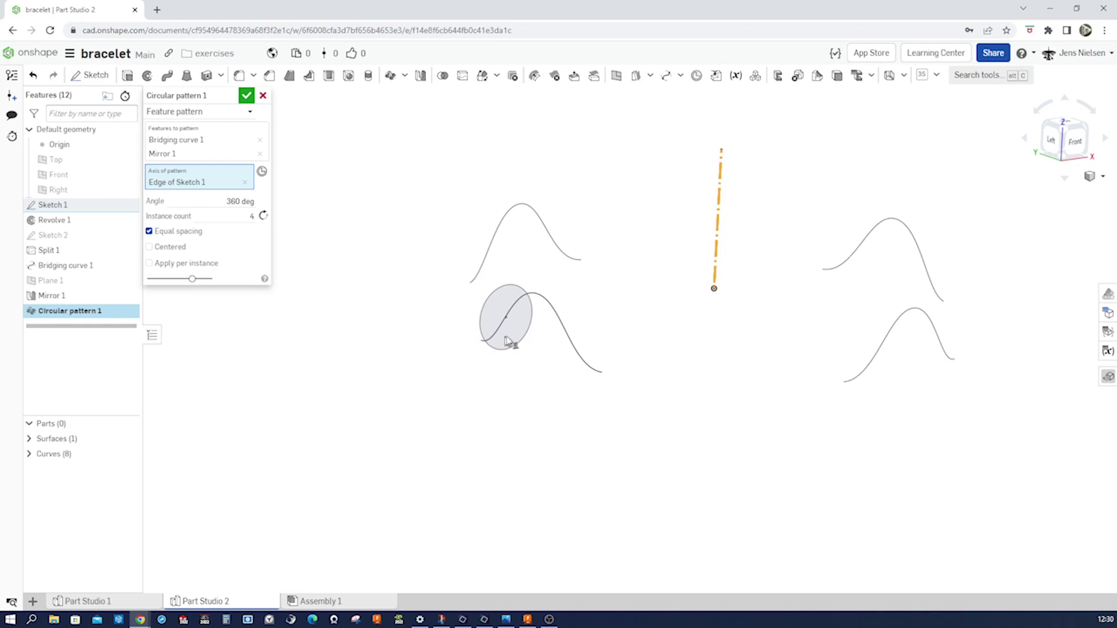
click(258, 216)
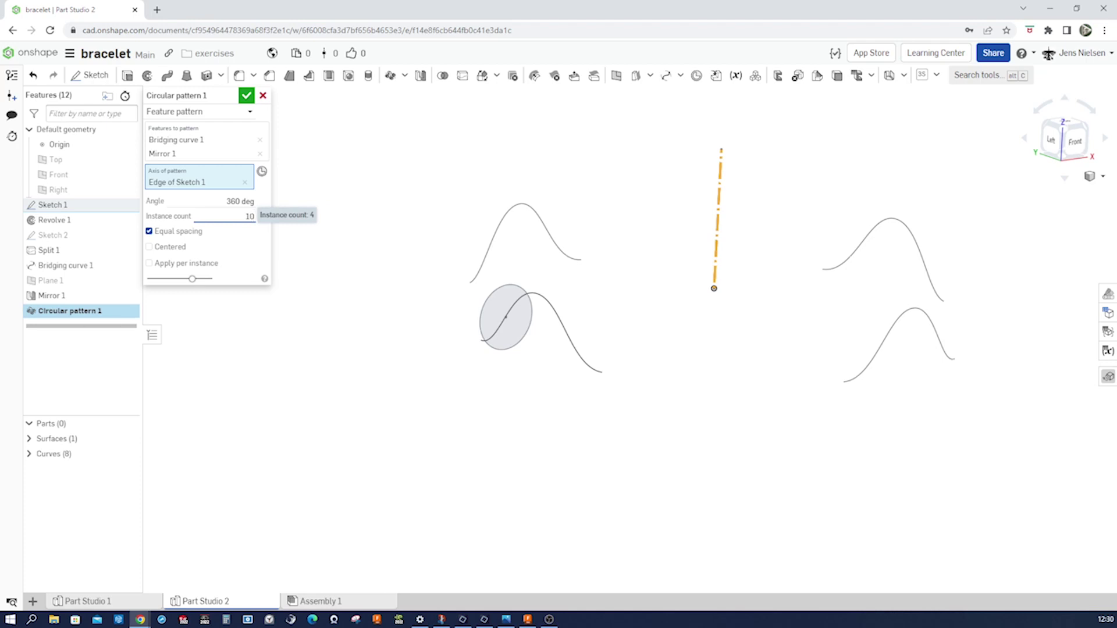
key(Return)
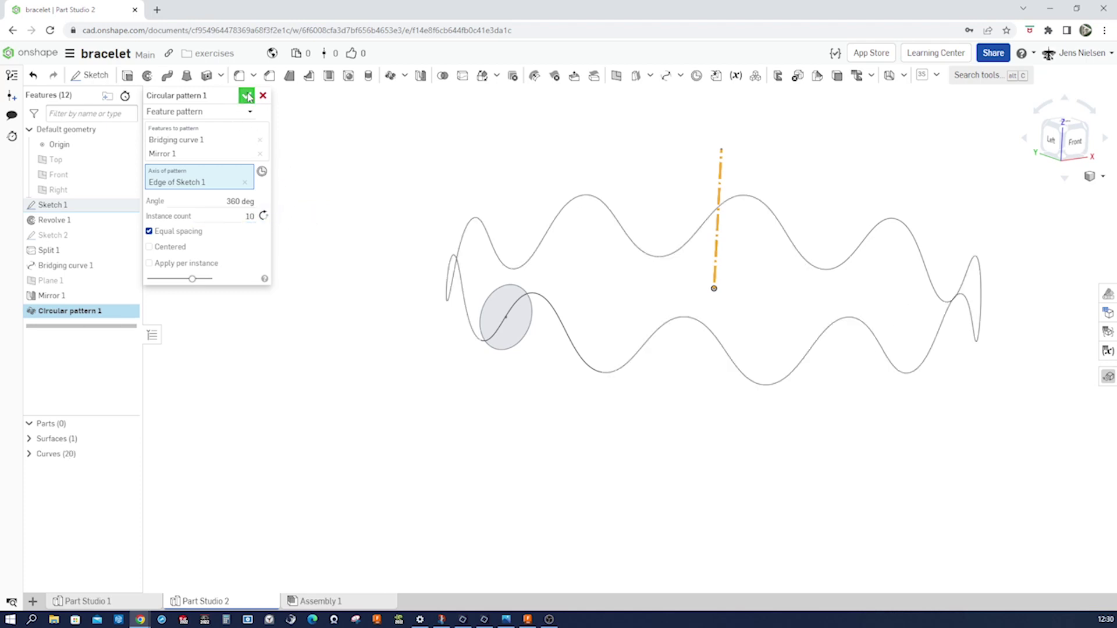
click(248, 96)
Step: Hide Sketch 1 and inspect the patterned wavy ring from several angles
key(Up)
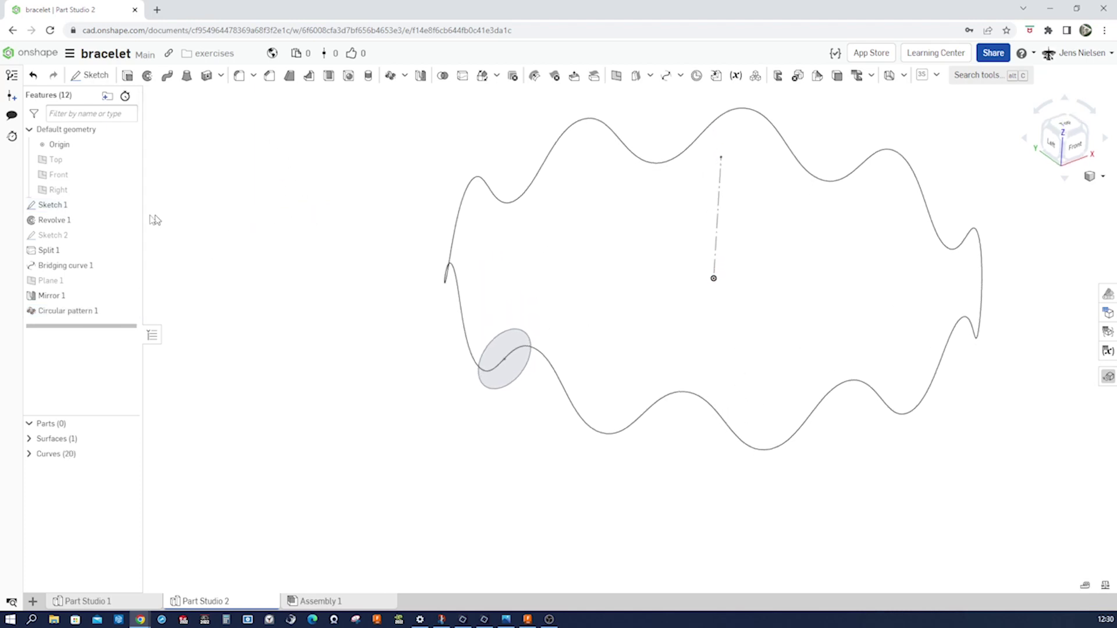
click(132, 204)
key(Down)
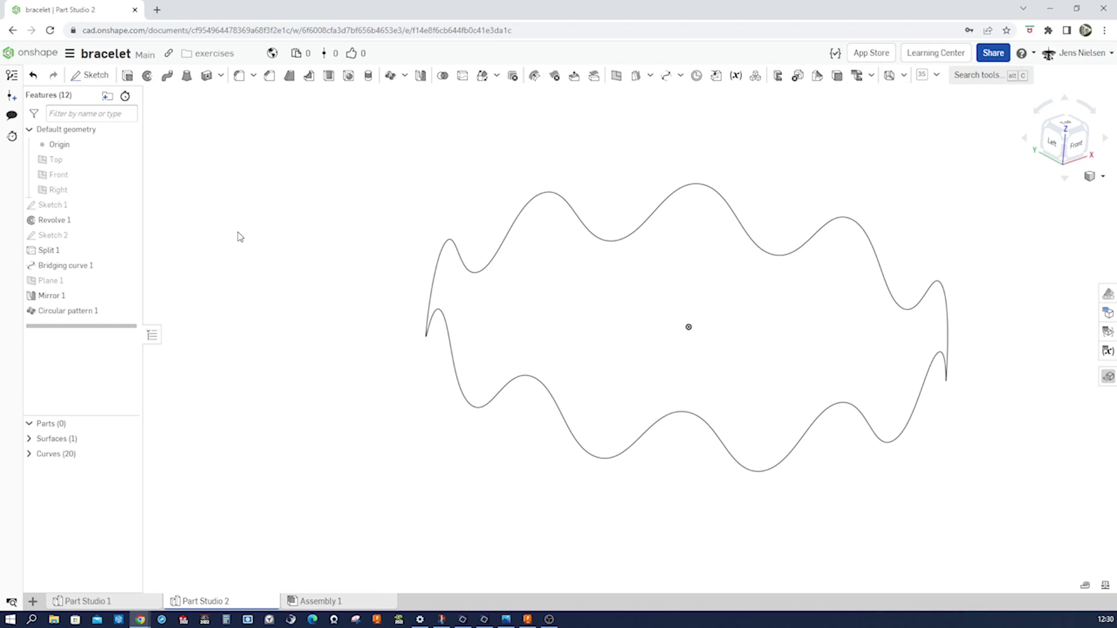
key(Left)
key(Left)
key(Left)
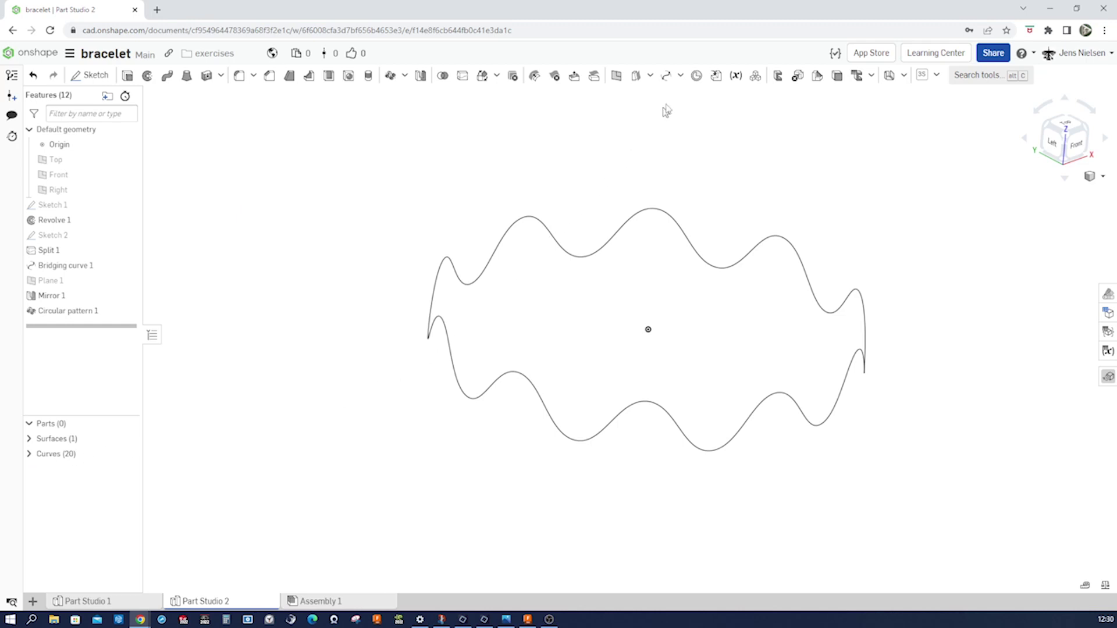
Step: Join all the wave curves into one composite curve
click(682, 79)
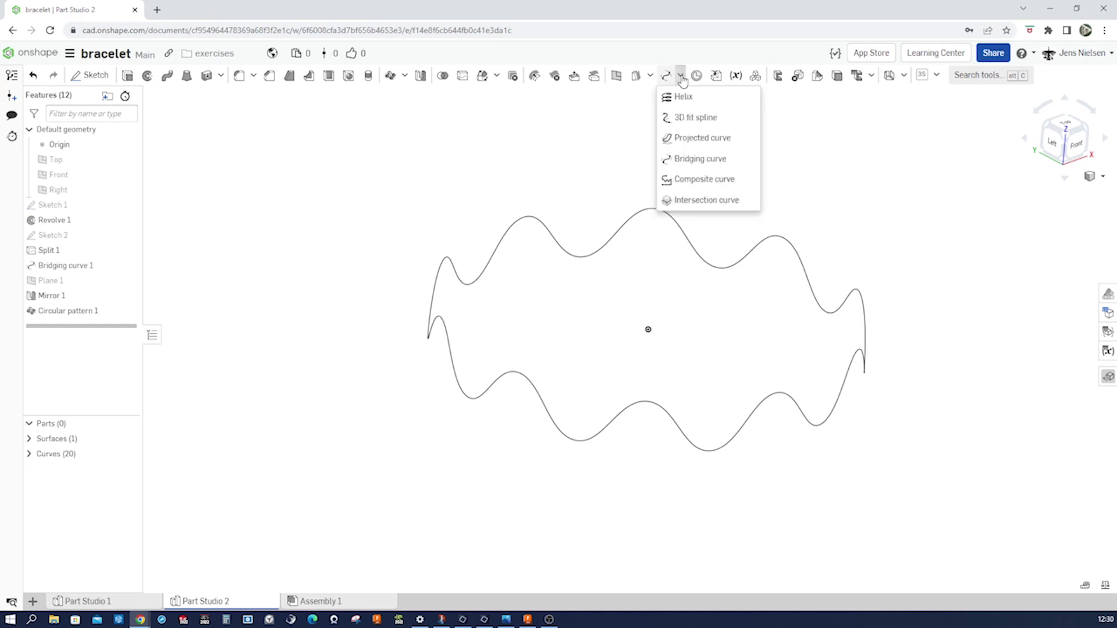
click(697, 184)
drag(365, 170, 995, 486)
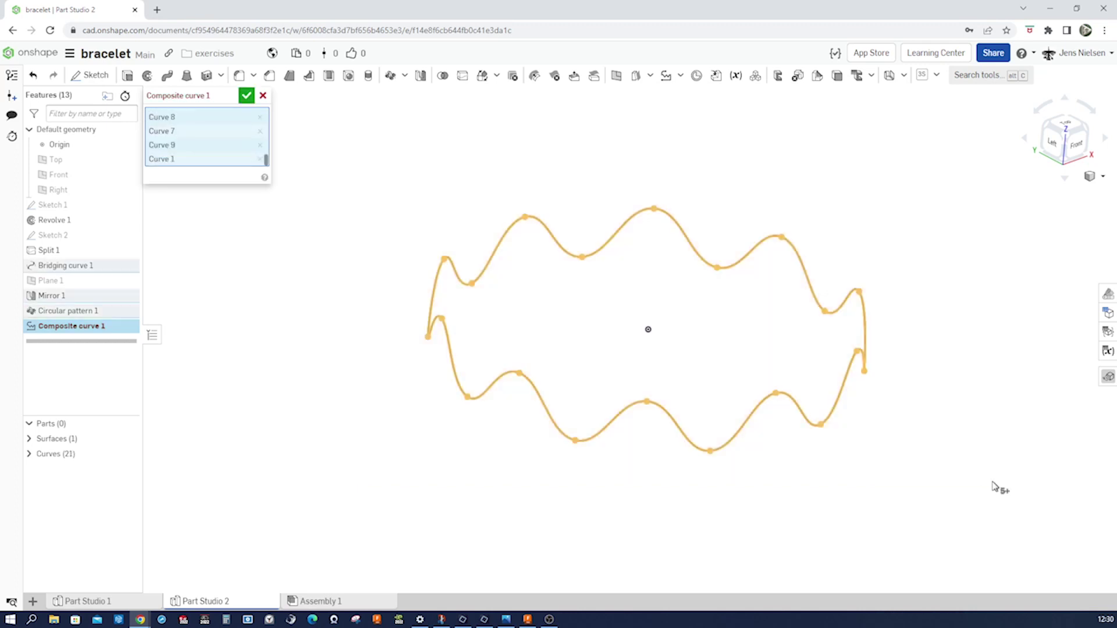
click(247, 97)
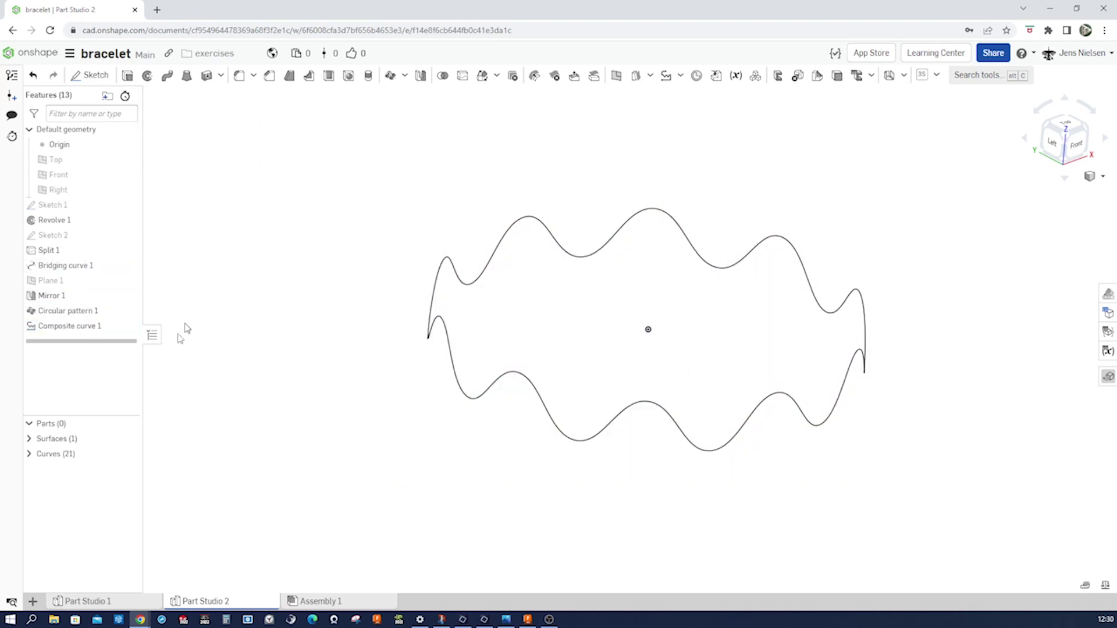
Step: Expand the curves list and select Curves 1 through 20
click(29, 454)
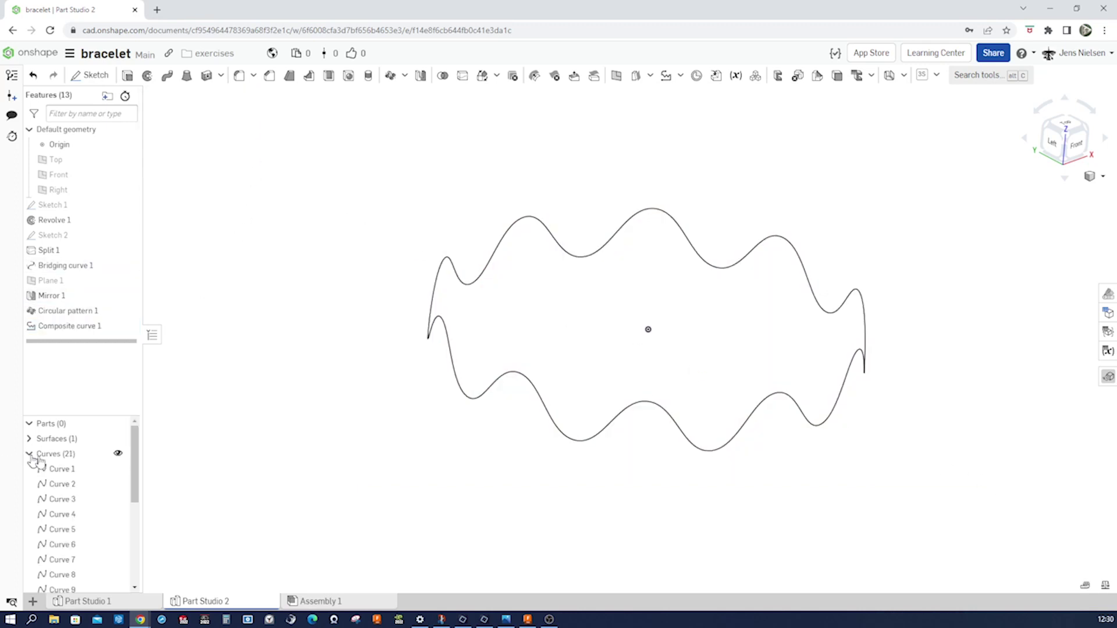
scroll(129, 447, down, 2)
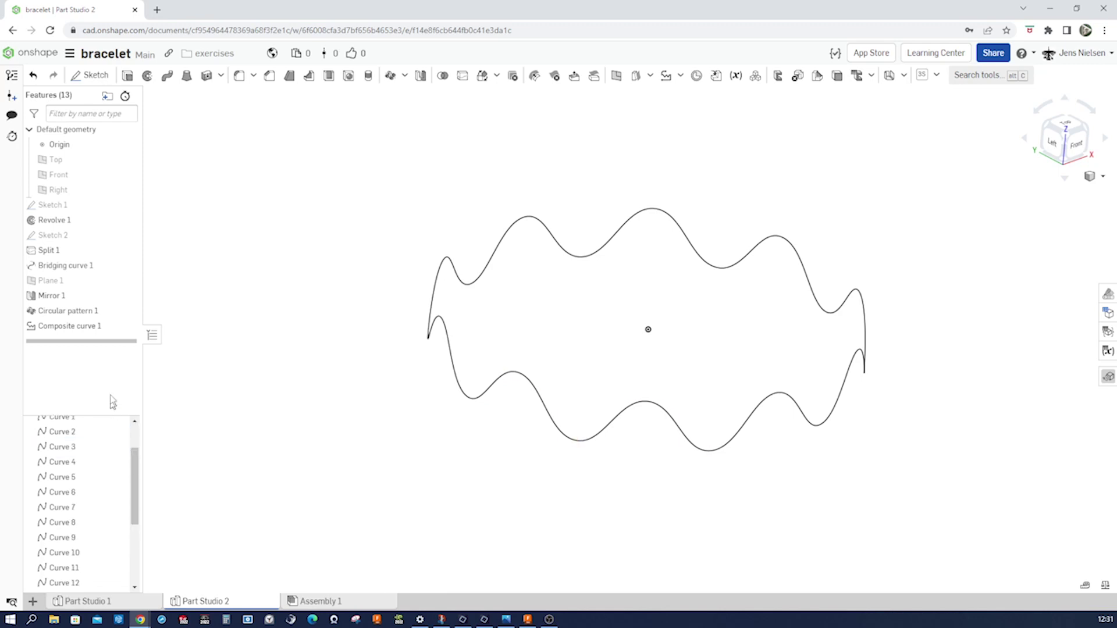
drag(108, 347, 105, 254)
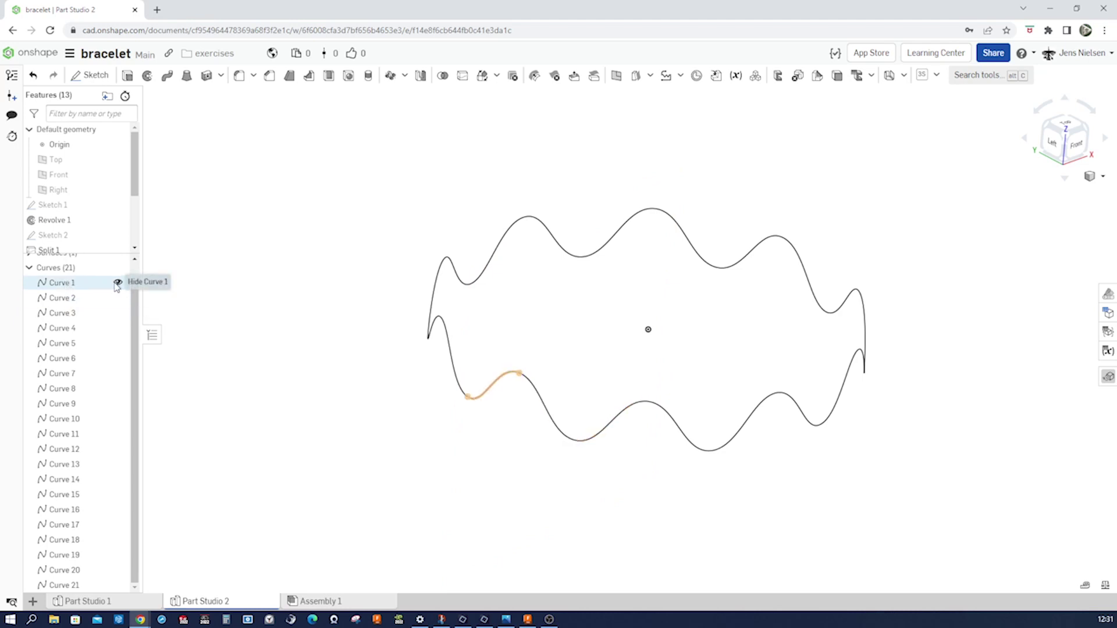
click(77, 284)
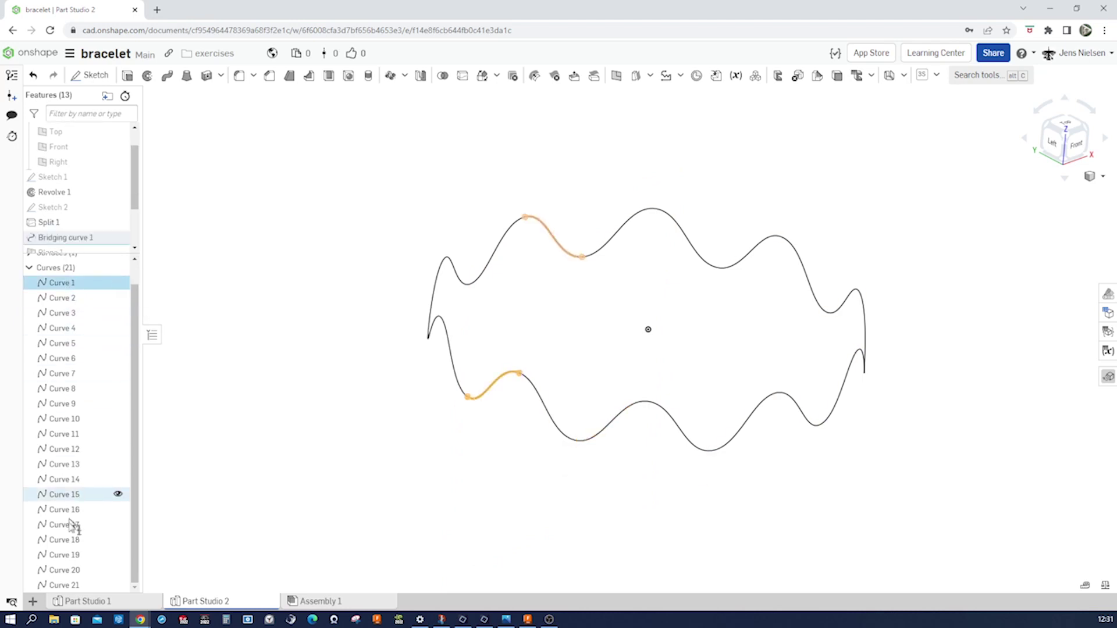
shift+click(68, 570)
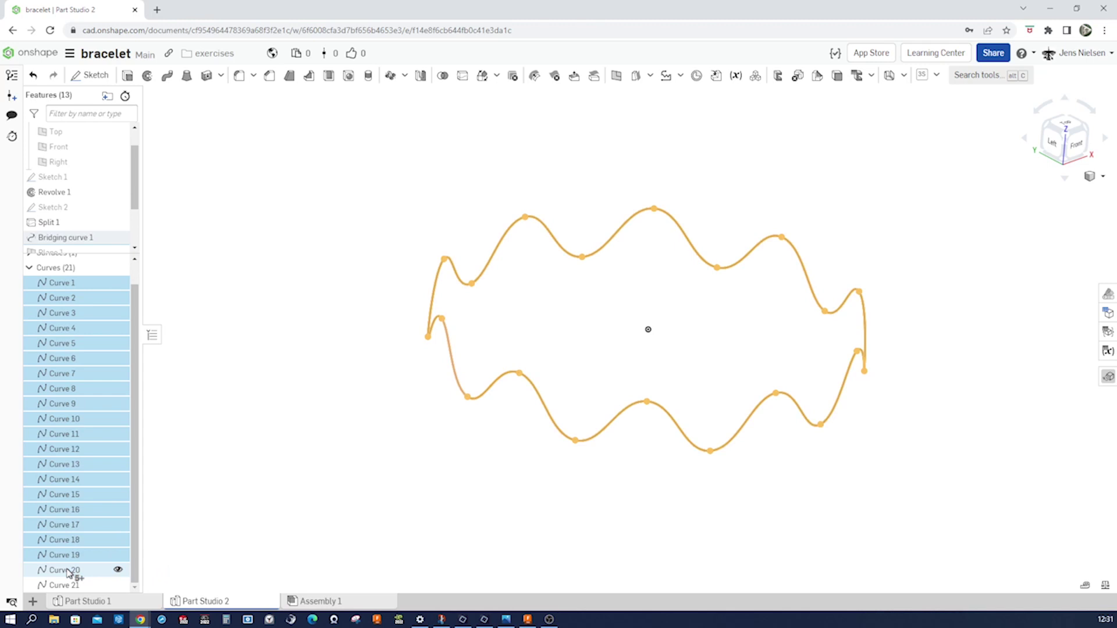
Step: Hide Curves 1–20, leaving only the composite Curve 21 visible
click(119, 569)
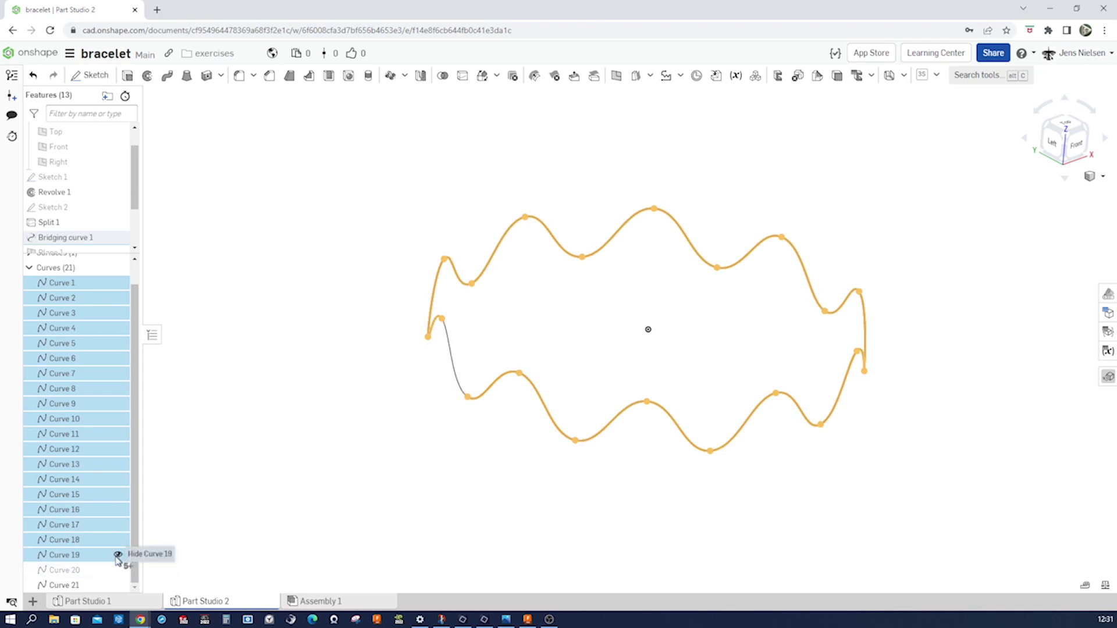
right_click(97, 558)
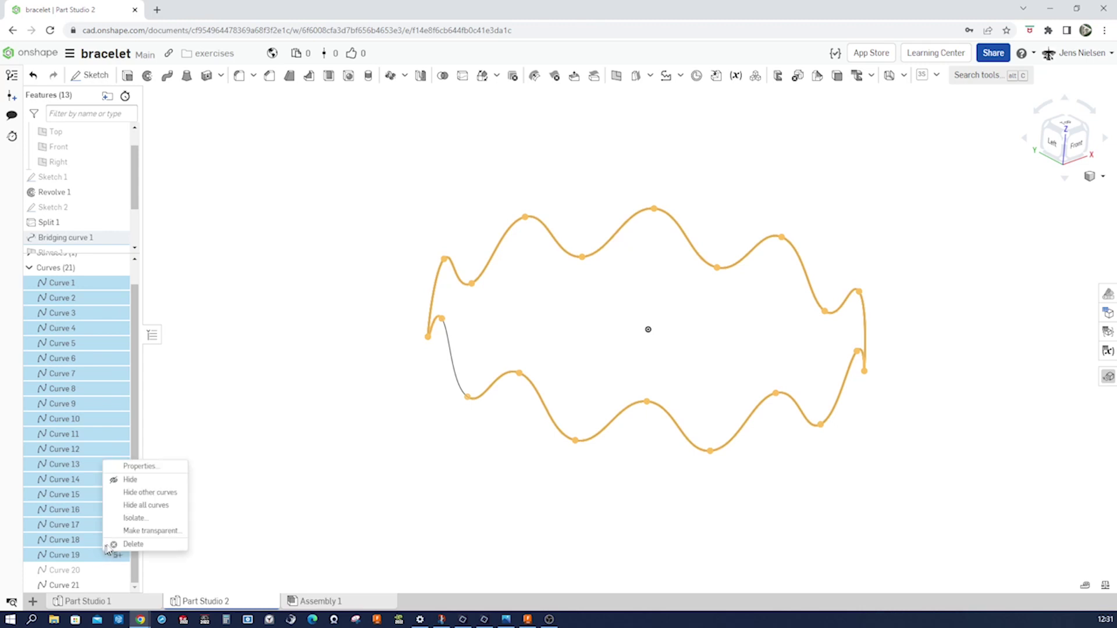
click(140, 507)
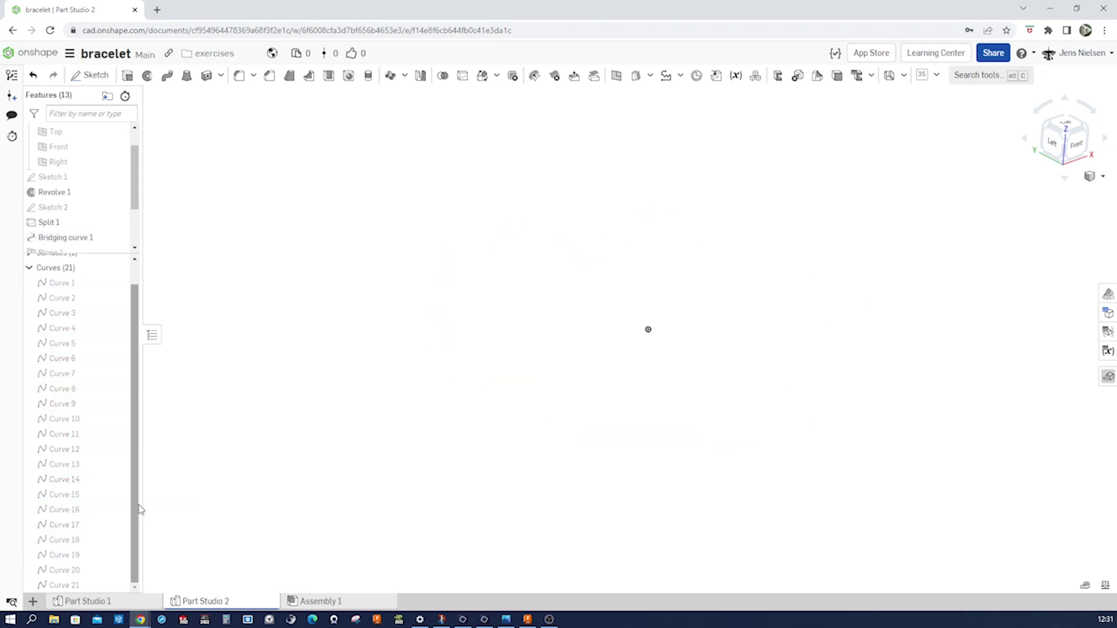
click(118, 584)
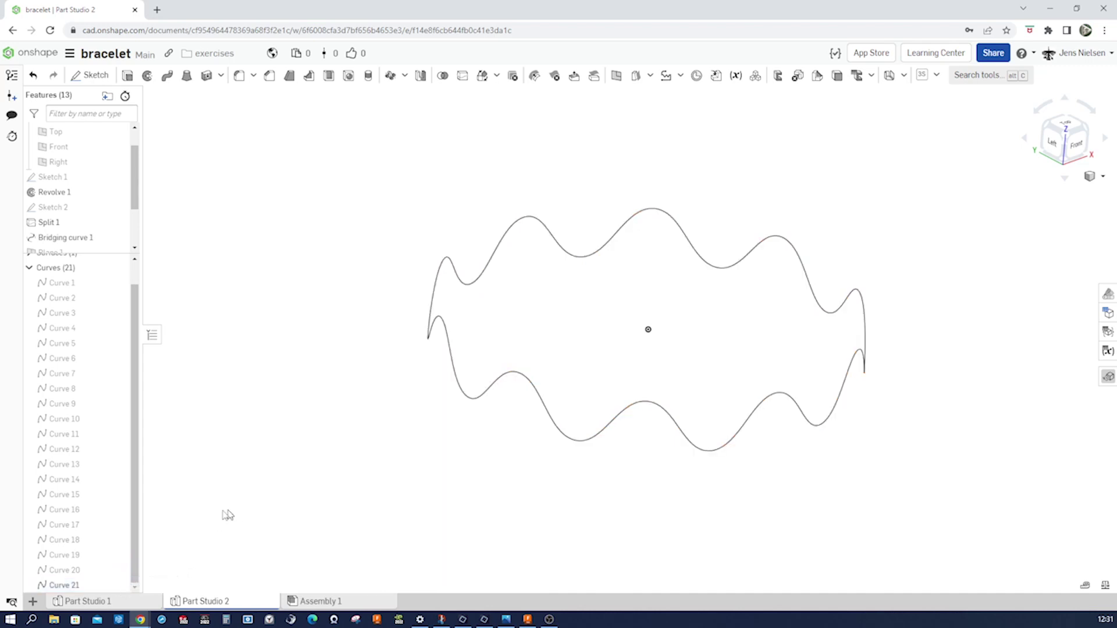
Step: Rotate the view of the bracelet curve and start a new plane
key(Up)
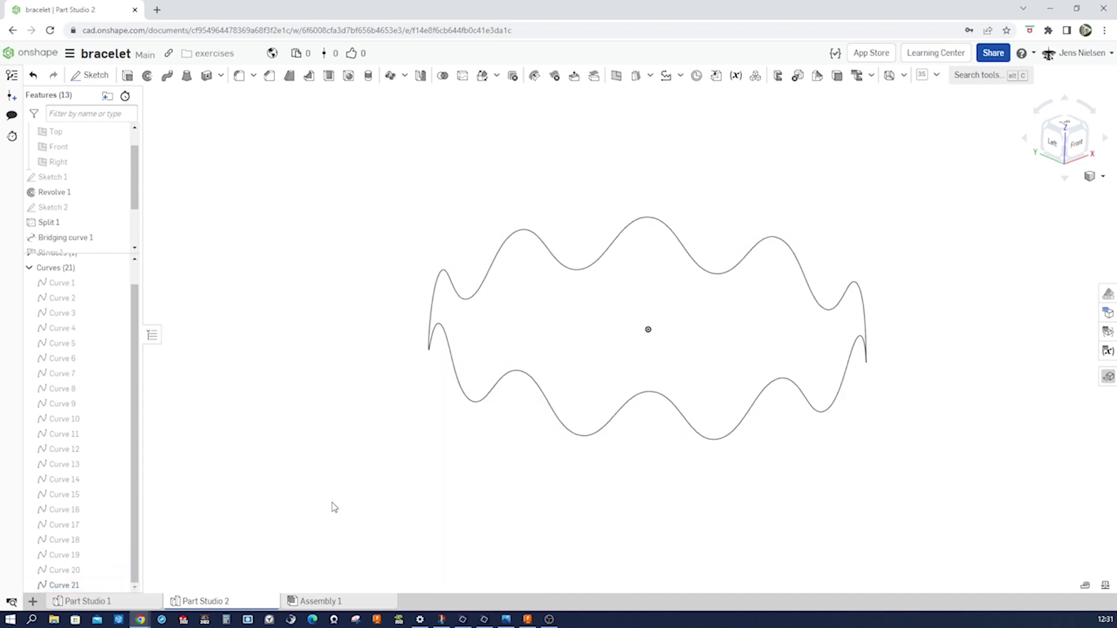
key(Up)
key(Up)
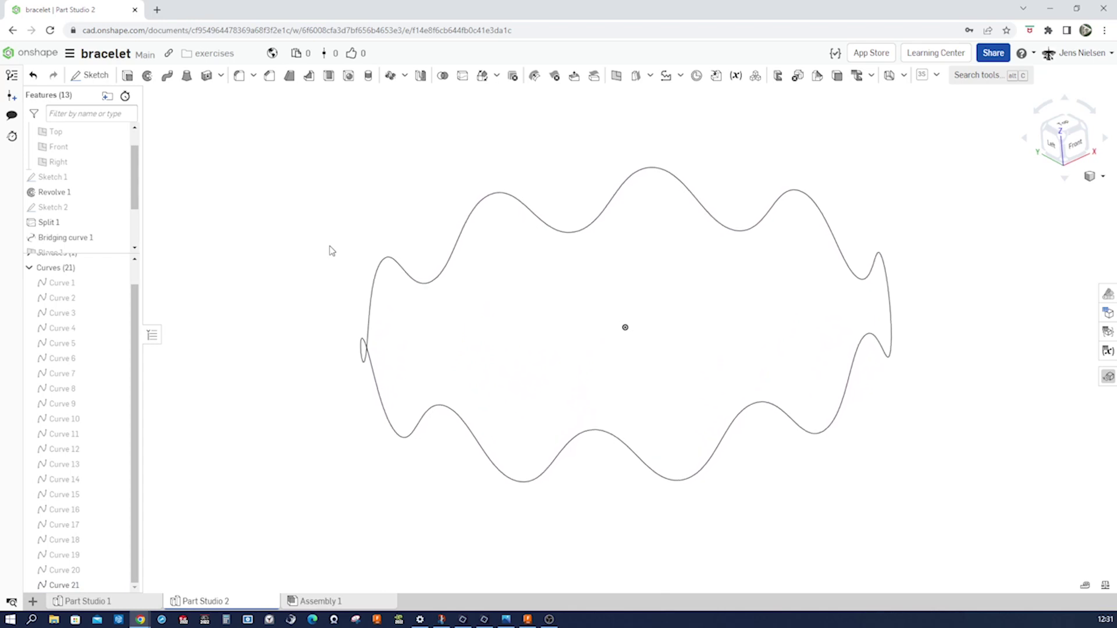
click(616, 76)
Step: Create Plane 2 as a Curve point plane on the composite curve's lower-left wave
click(252, 135)
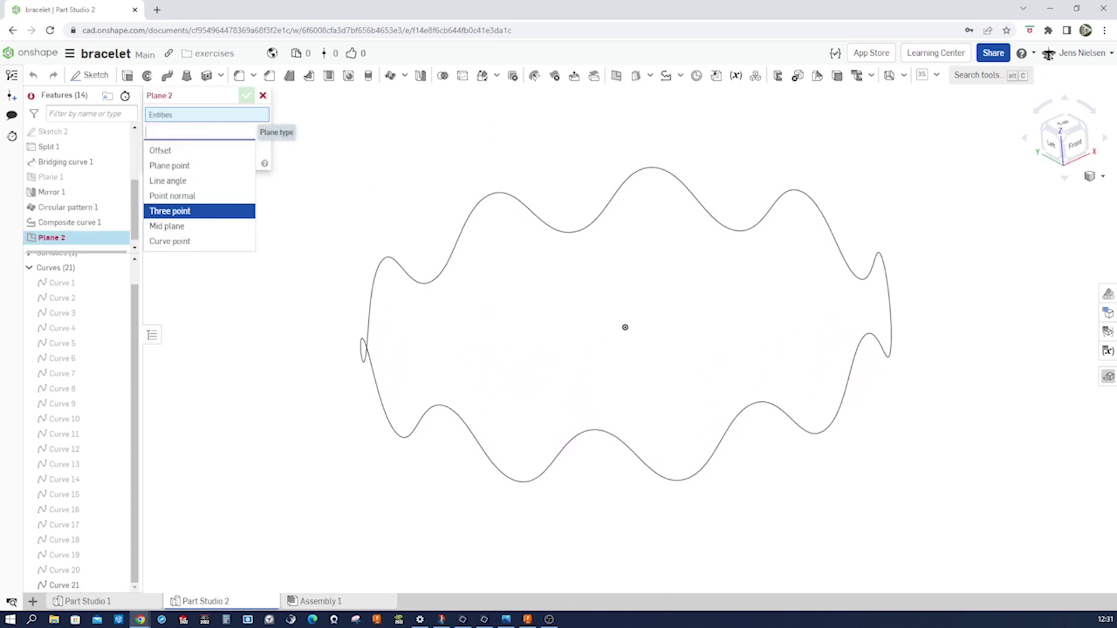
click(184, 242)
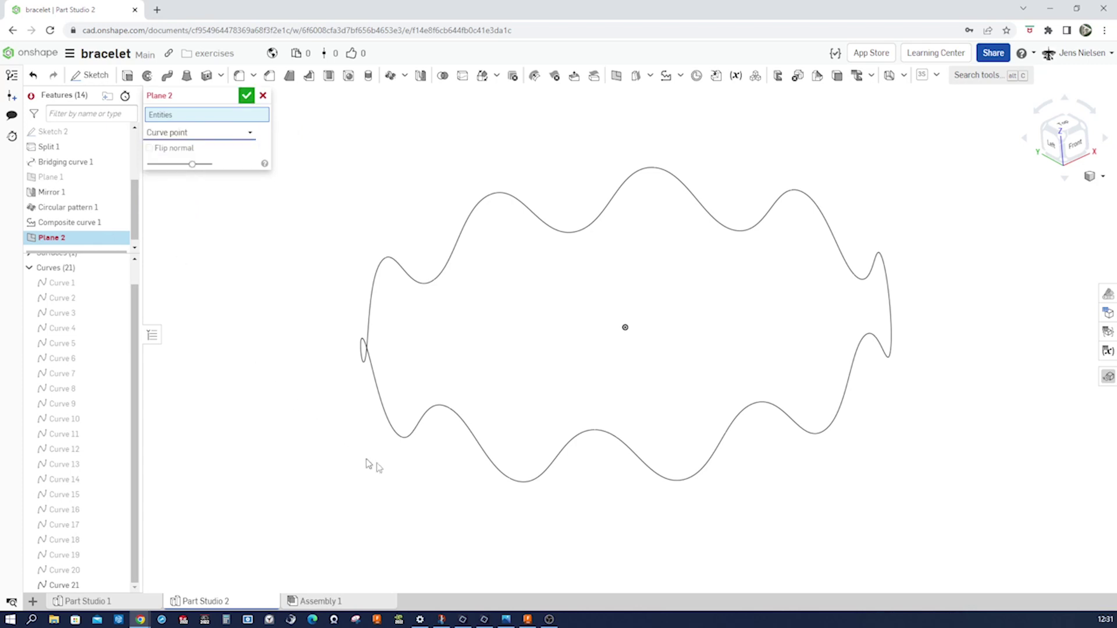
click(419, 425)
click(417, 433)
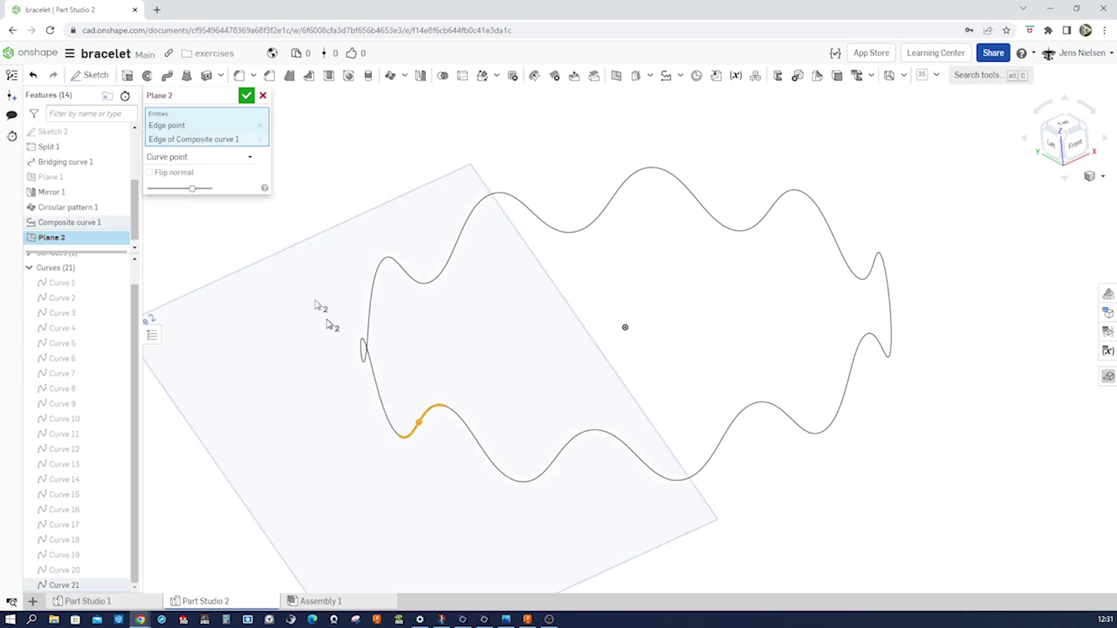
click(246, 96)
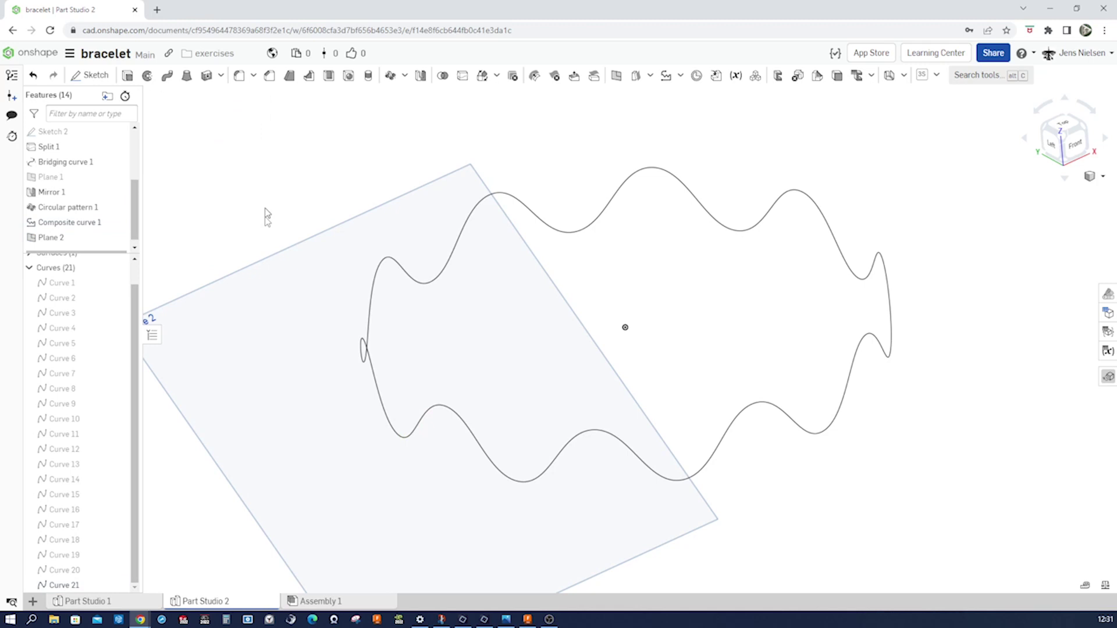
Step: Start Sketch 3 on Plane 2 and draw a circle centred on the wave curve
key(s)
click(281, 291)
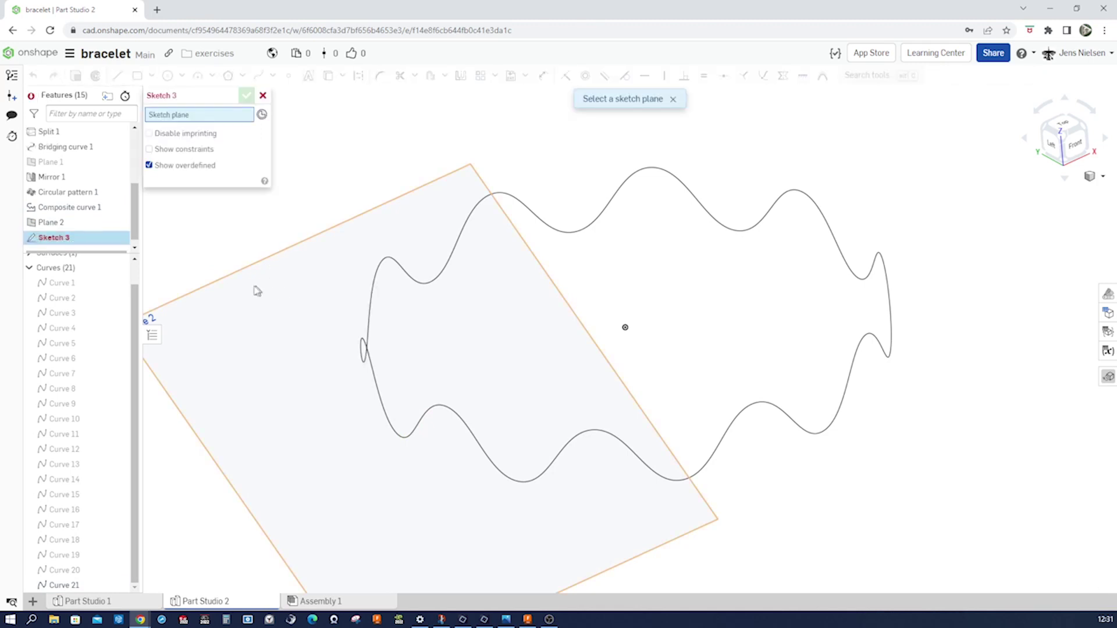
click(253, 290)
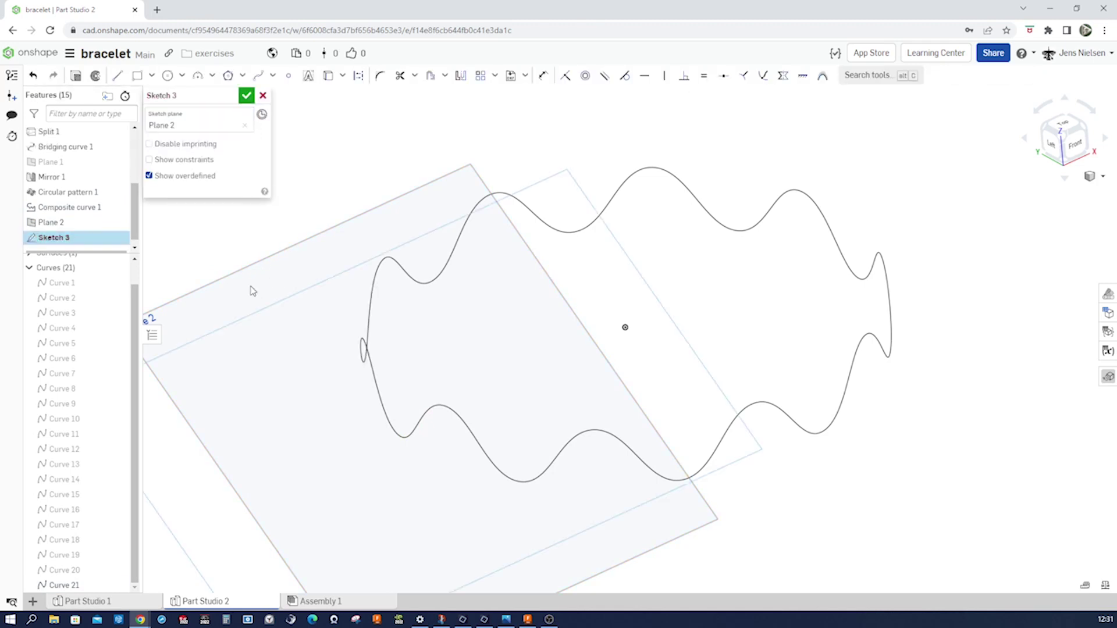
key(s)
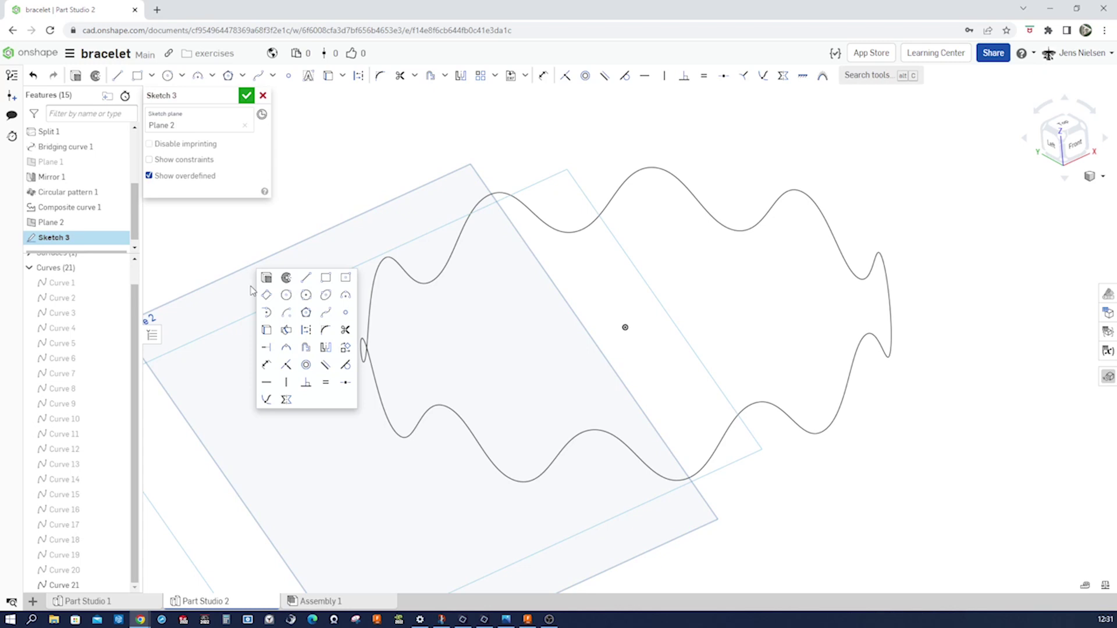
click(286, 297)
click(419, 435)
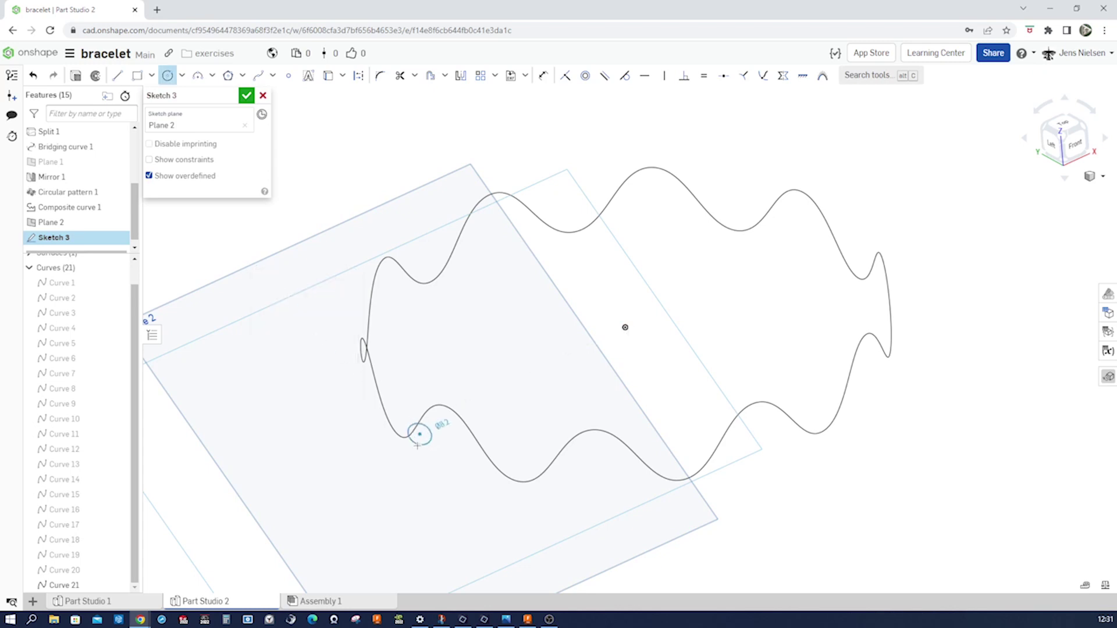
click(414, 447)
Step: Dimension the circle to a 12 mm diameter
key(u)
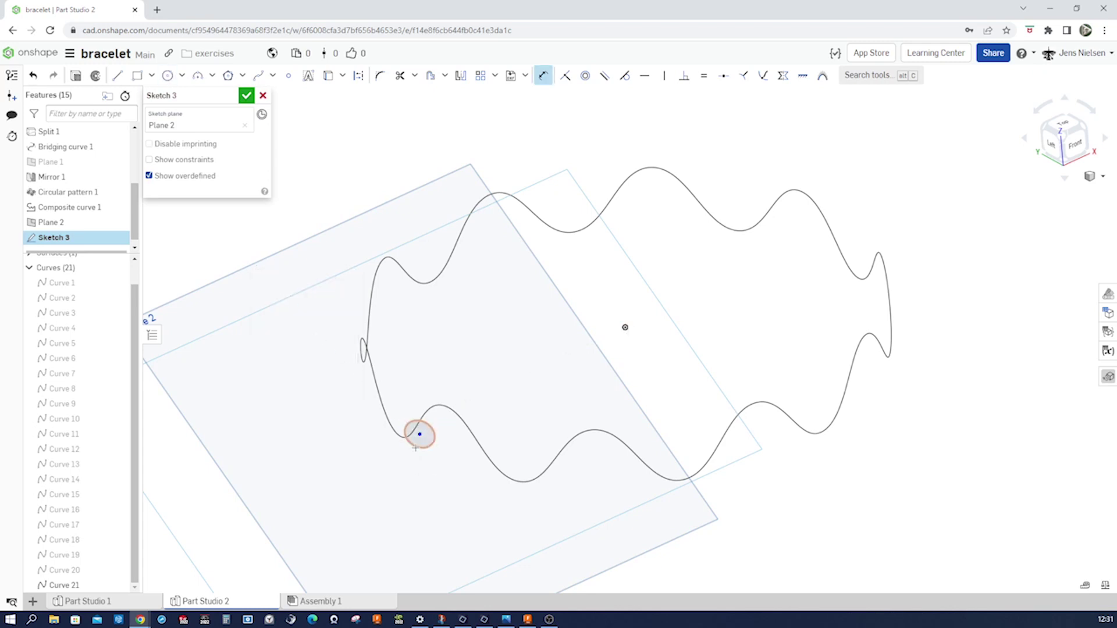
click(414, 445)
click(407, 463)
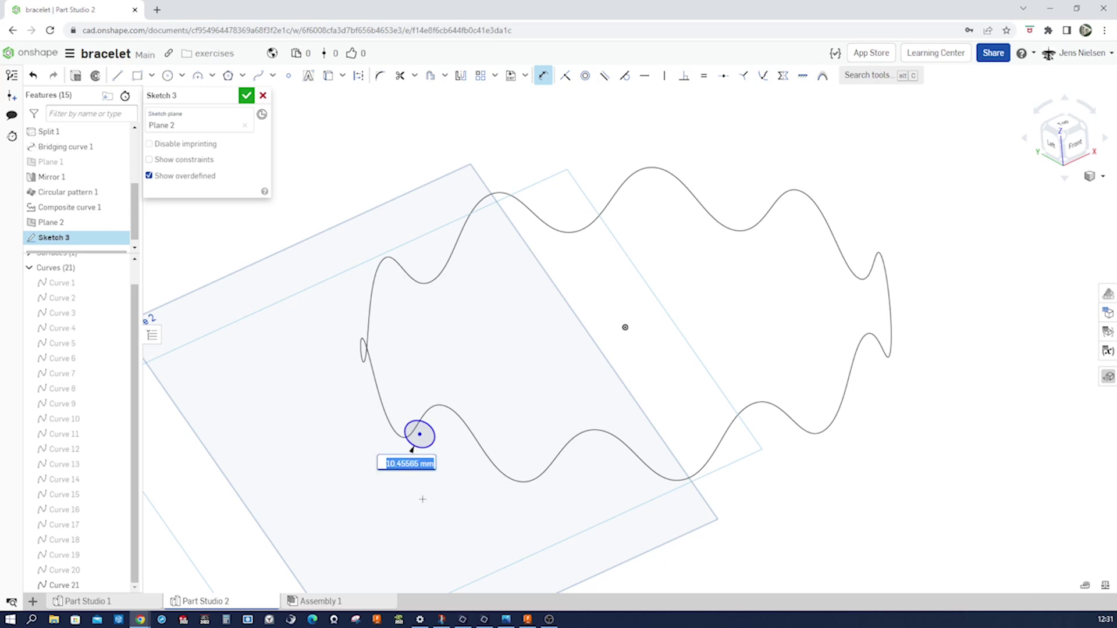
text(12)
key(Return)
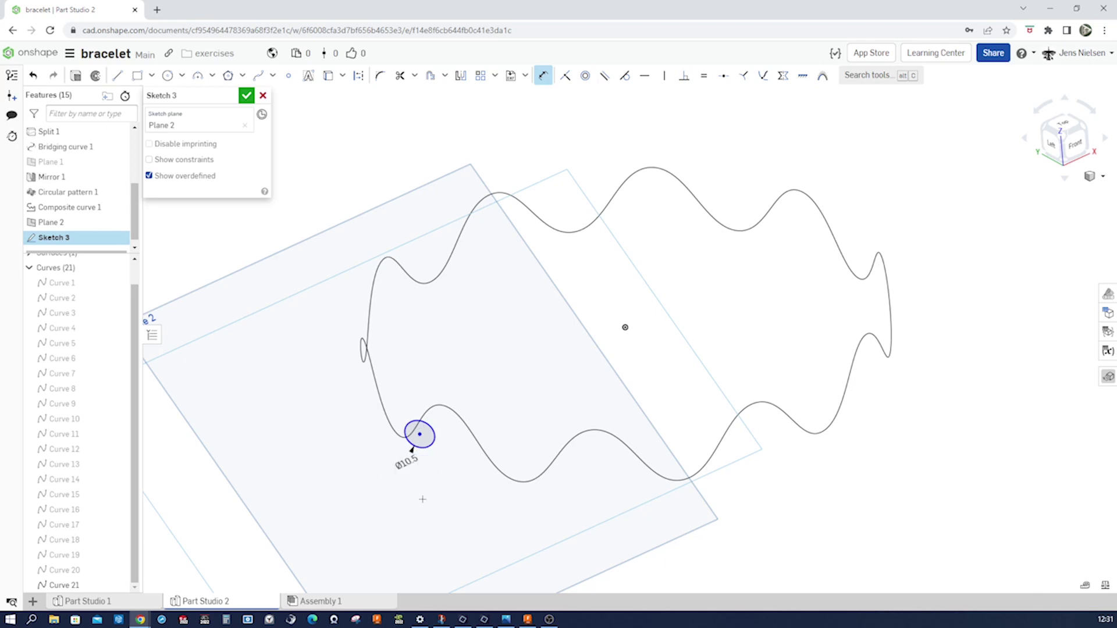
Step: Make the circle's centre point coincident with the wave curve
key(i)
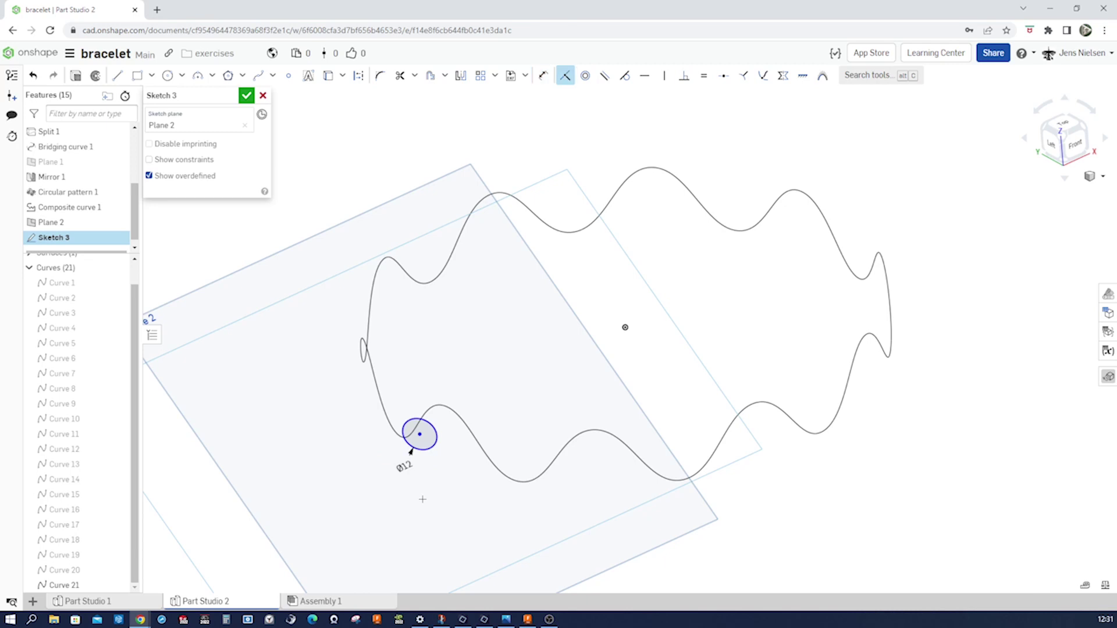
scroll(396, 395, up, 5)
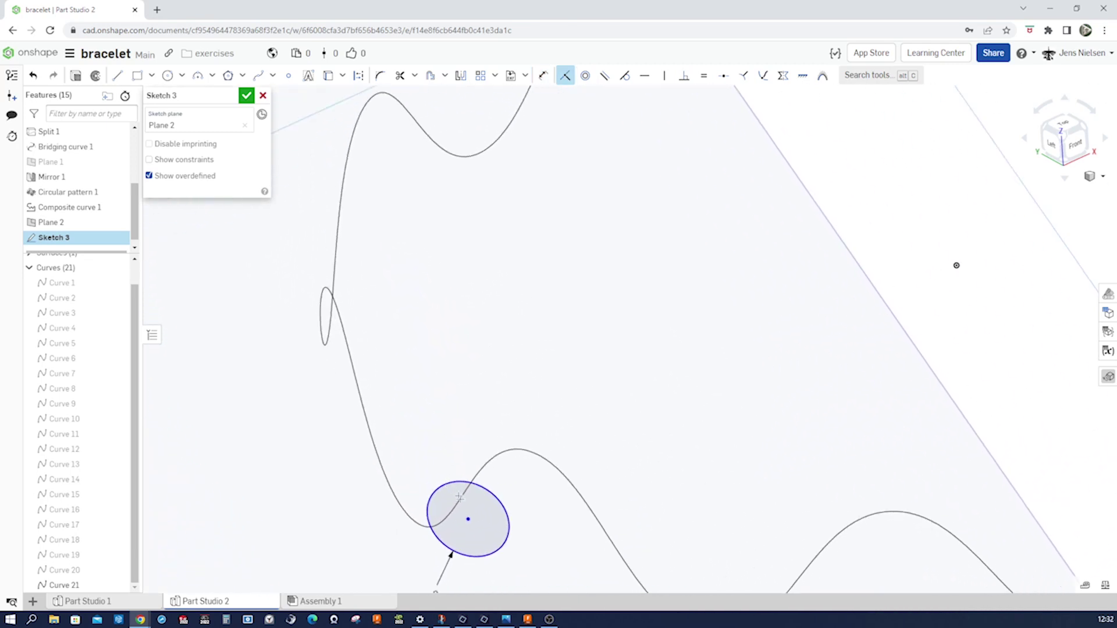
key(q)
click(468, 520)
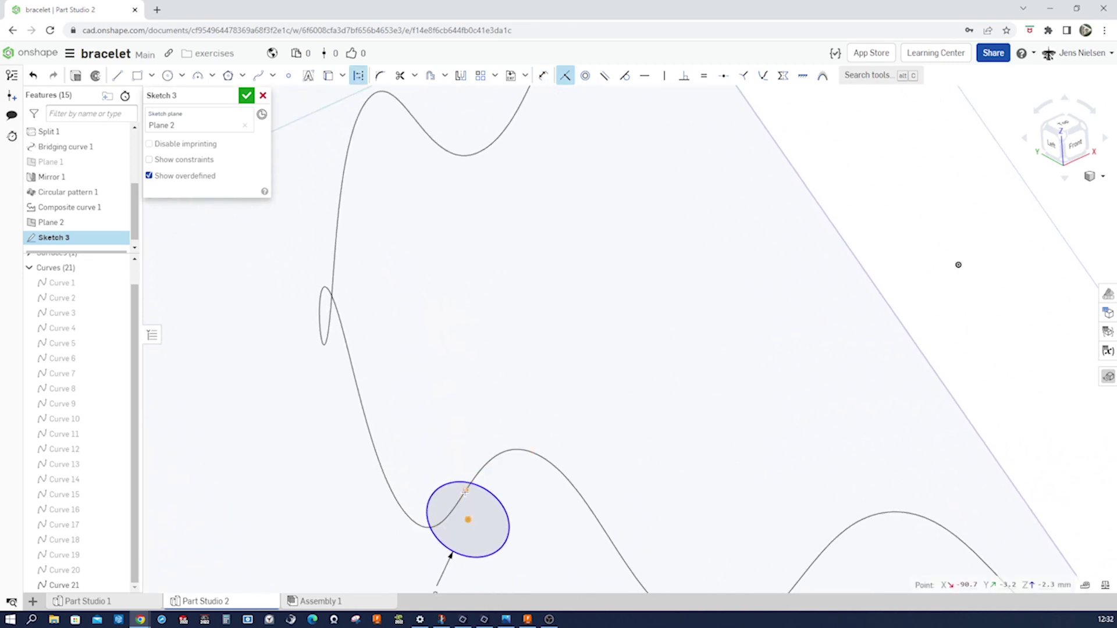
click(466, 491)
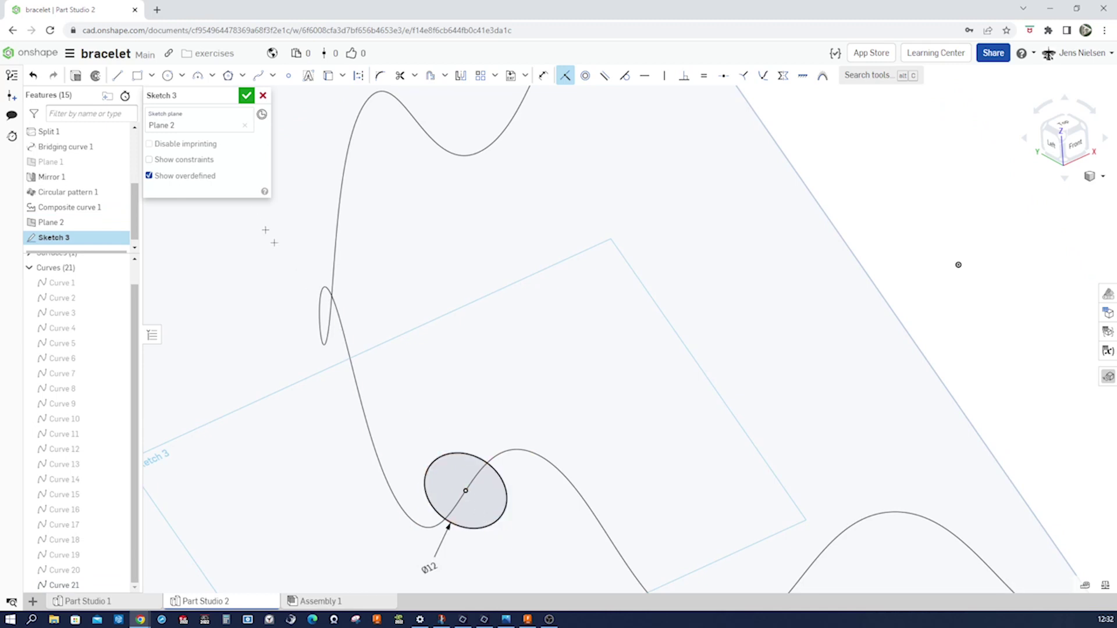
Step: Finish Sketch 3, hide Plane 2, and fit the whole curve in view
click(246, 96)
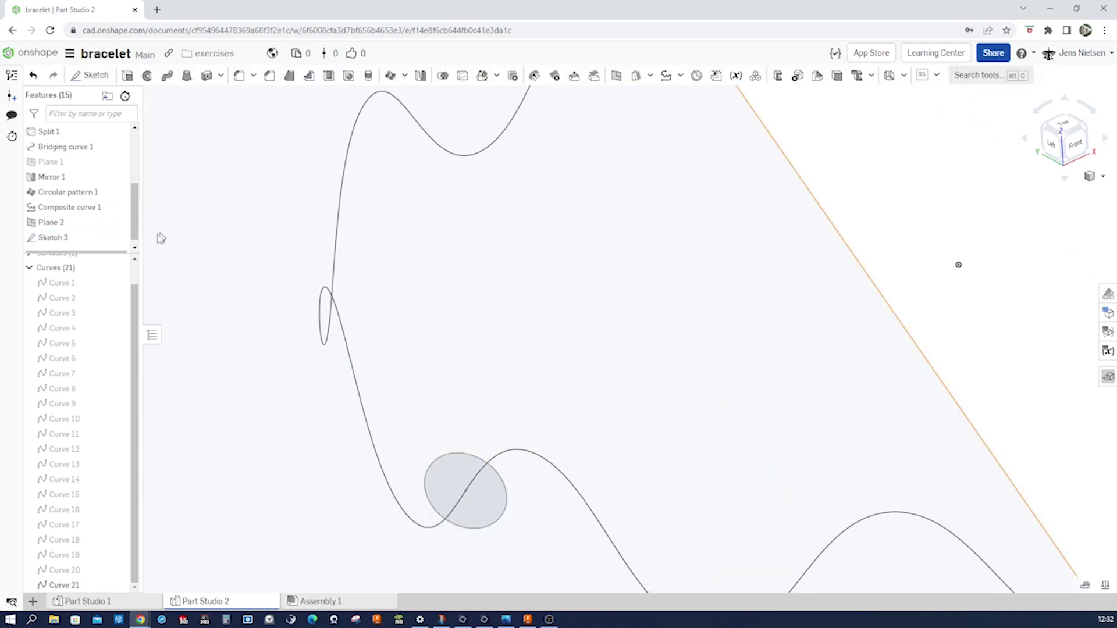
click(116, 223)
key(f)
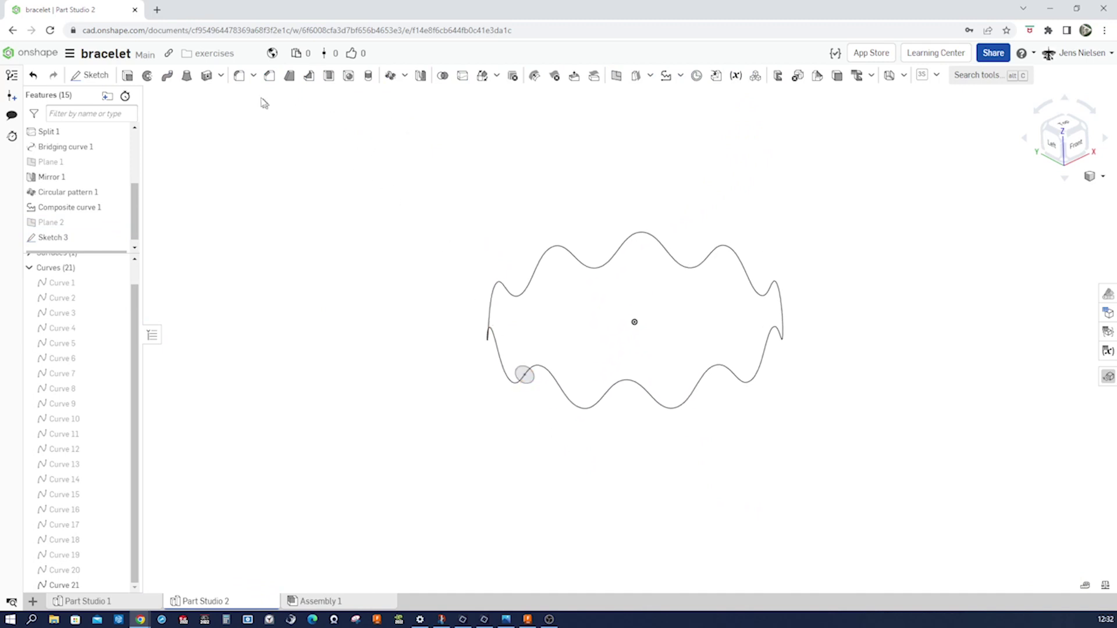
Step: Sweep the Ø12 circle along Curve 21 to create solid Part 1
click(167, 79)
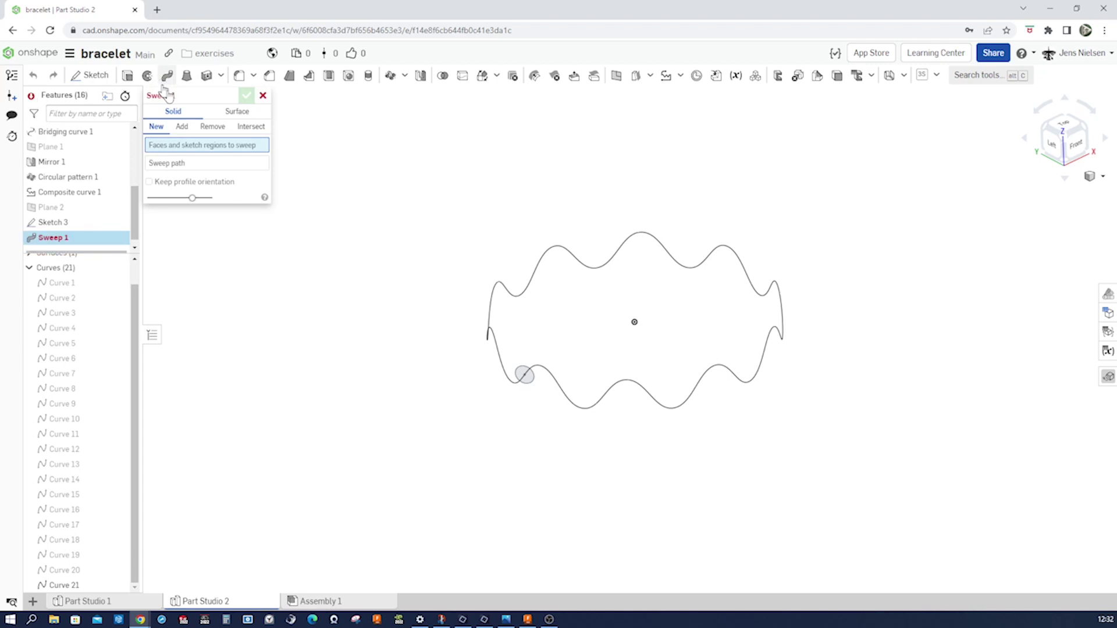
click(522, 377)
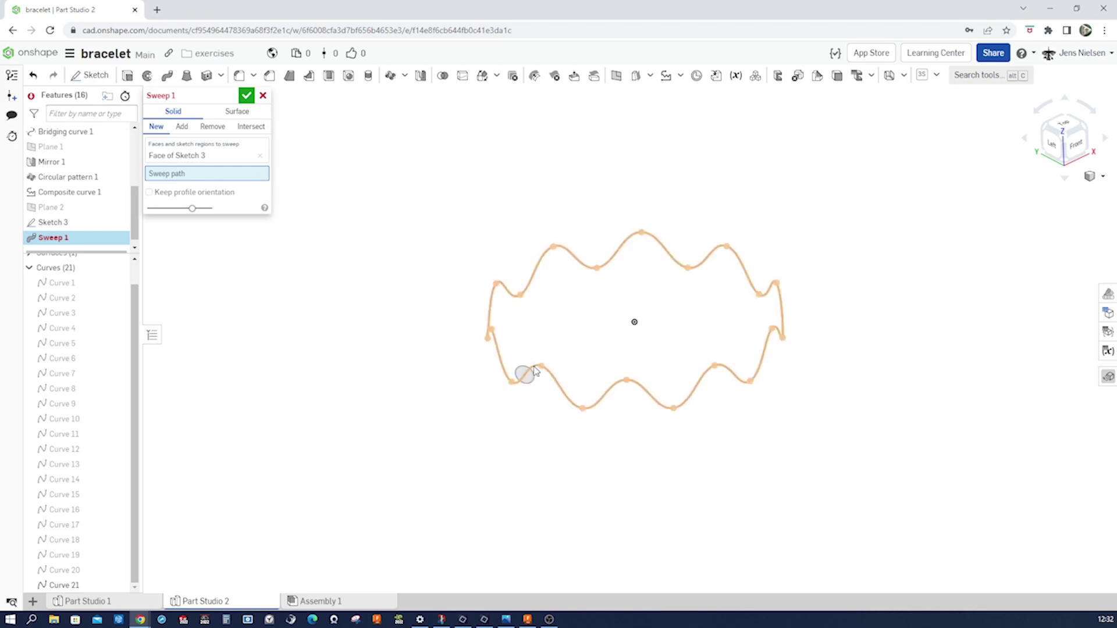
click(536, 371)
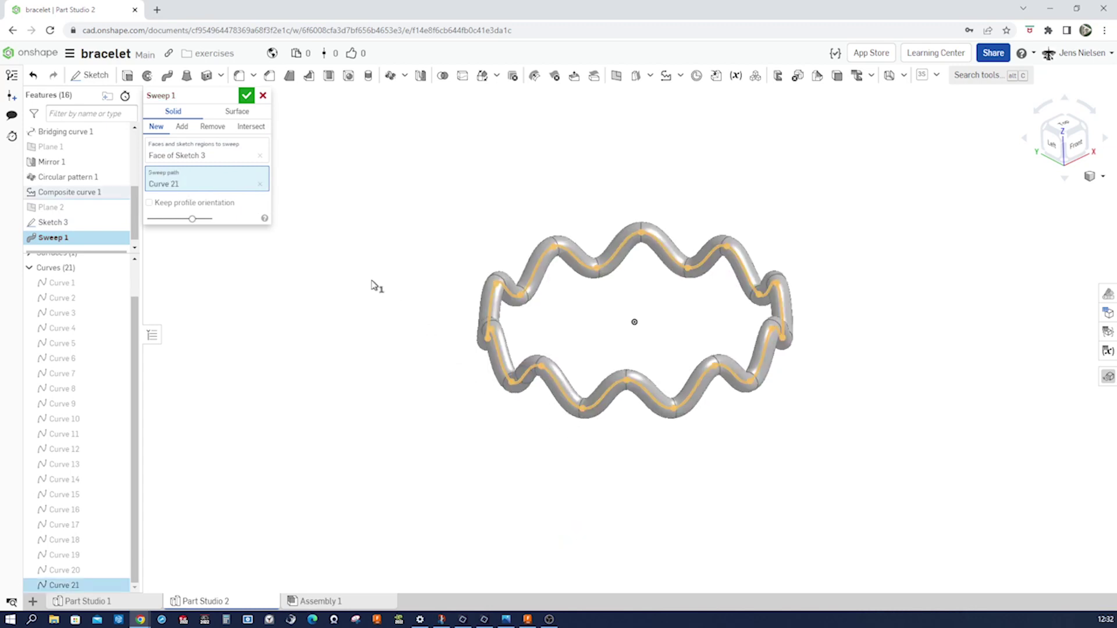
click(245, 96)
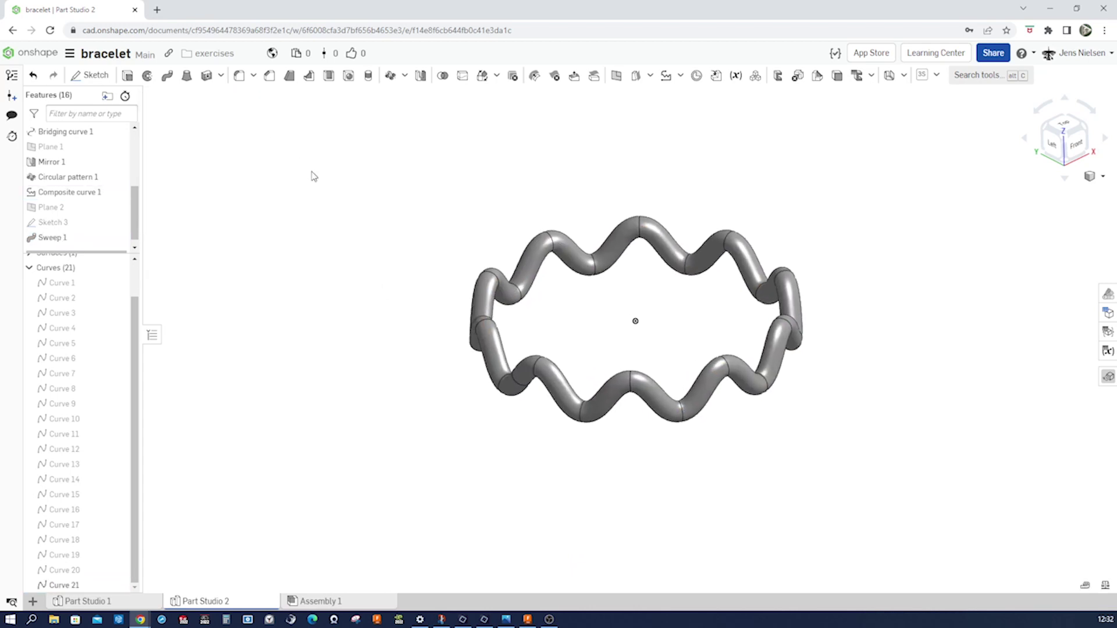
click(35, 269)
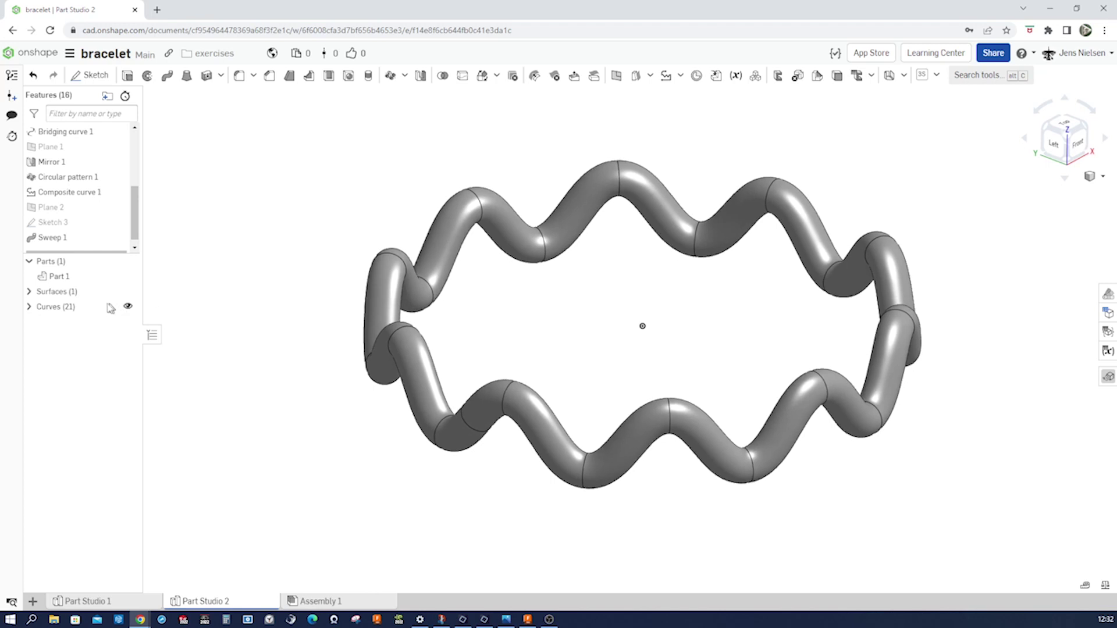
Step: Apply the gold-yellow FACB43 appearance to Part 1
right_click(93, 282)
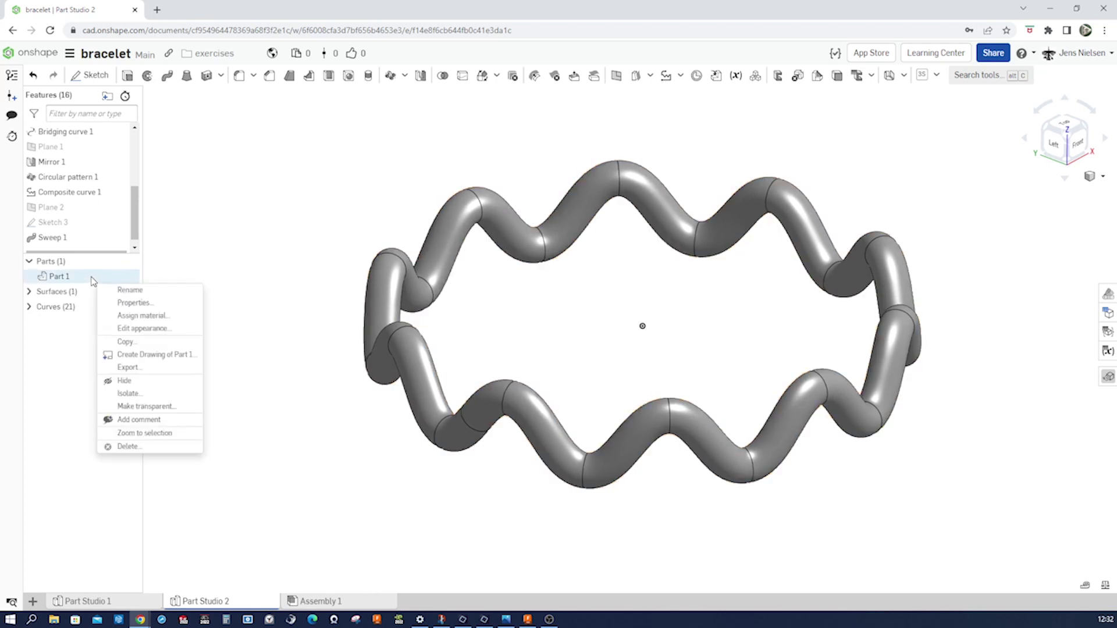
click(144, 328)
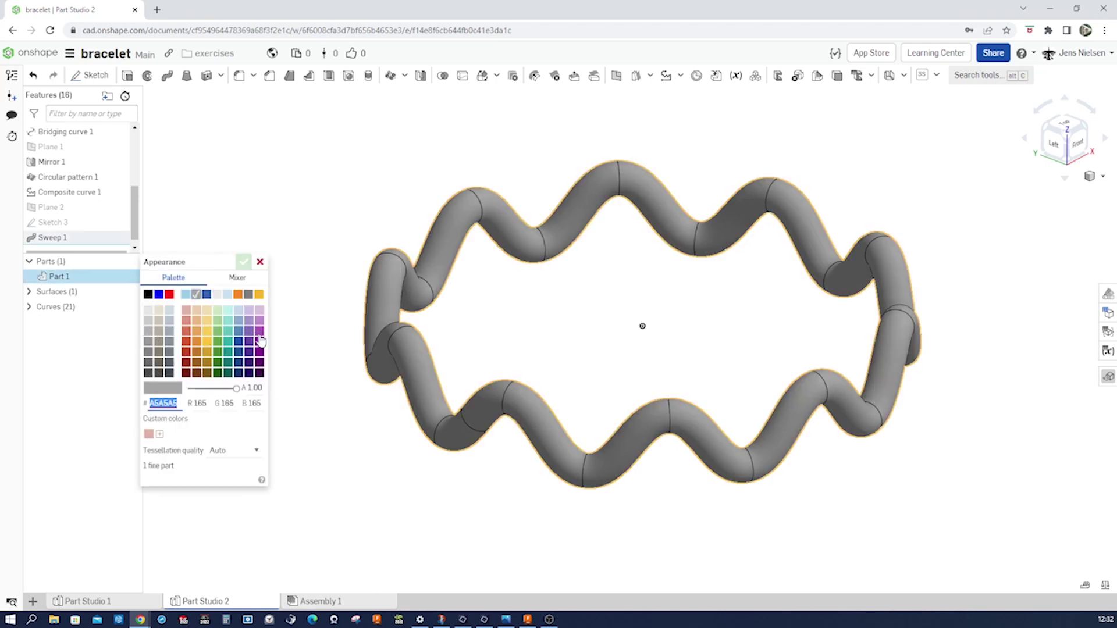
click(208, 332)
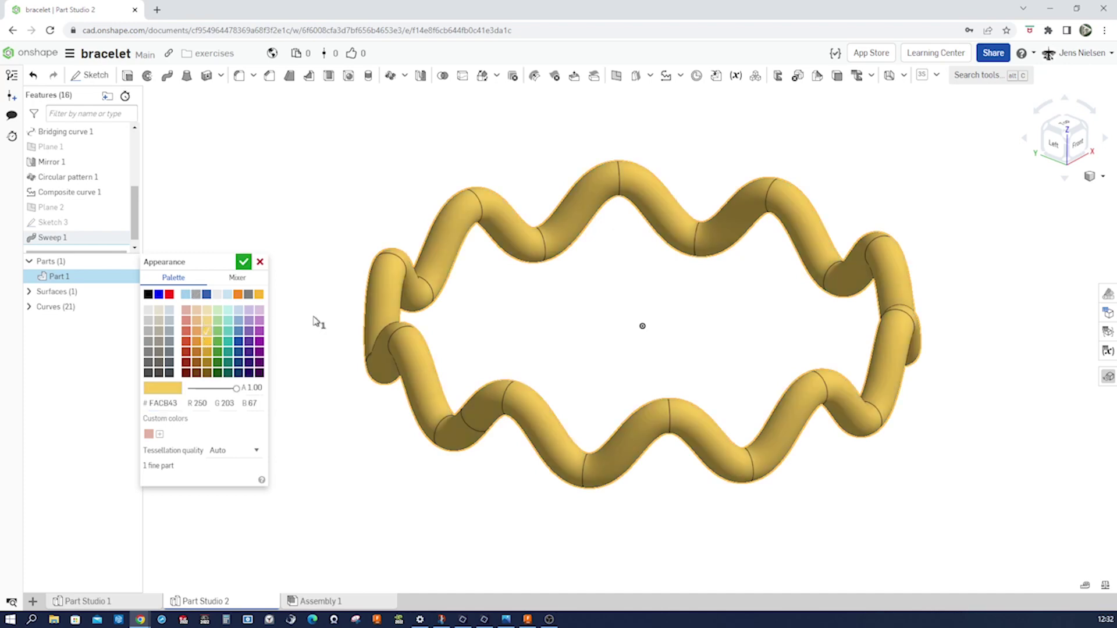
click(243, 263)
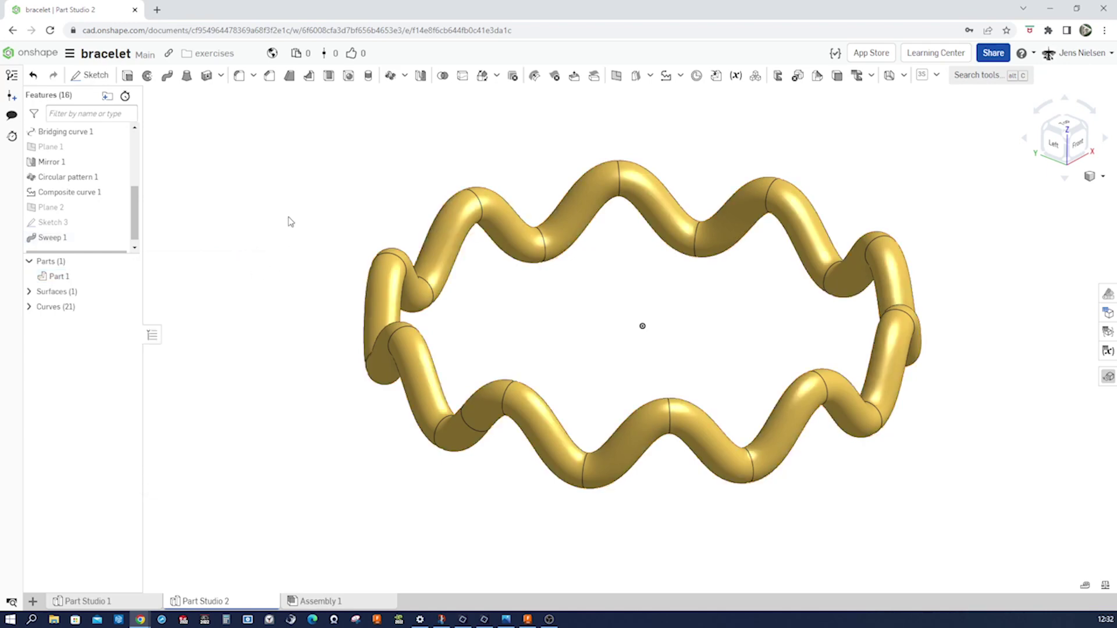
key(Left)
key(Left)
key(Left)
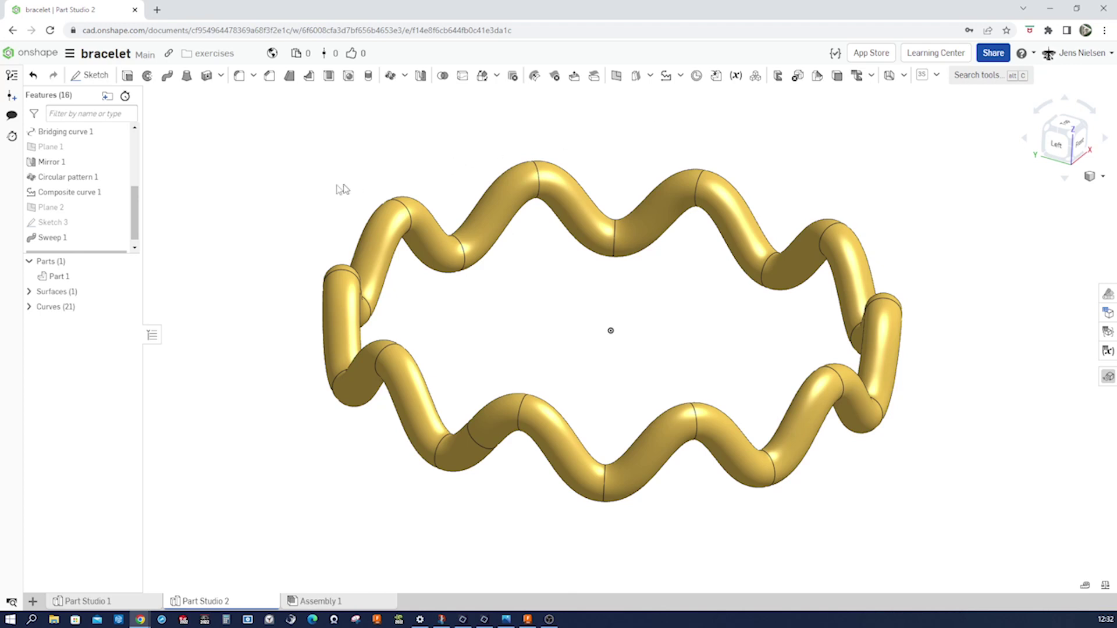
scroll(133, 219, up, 3)
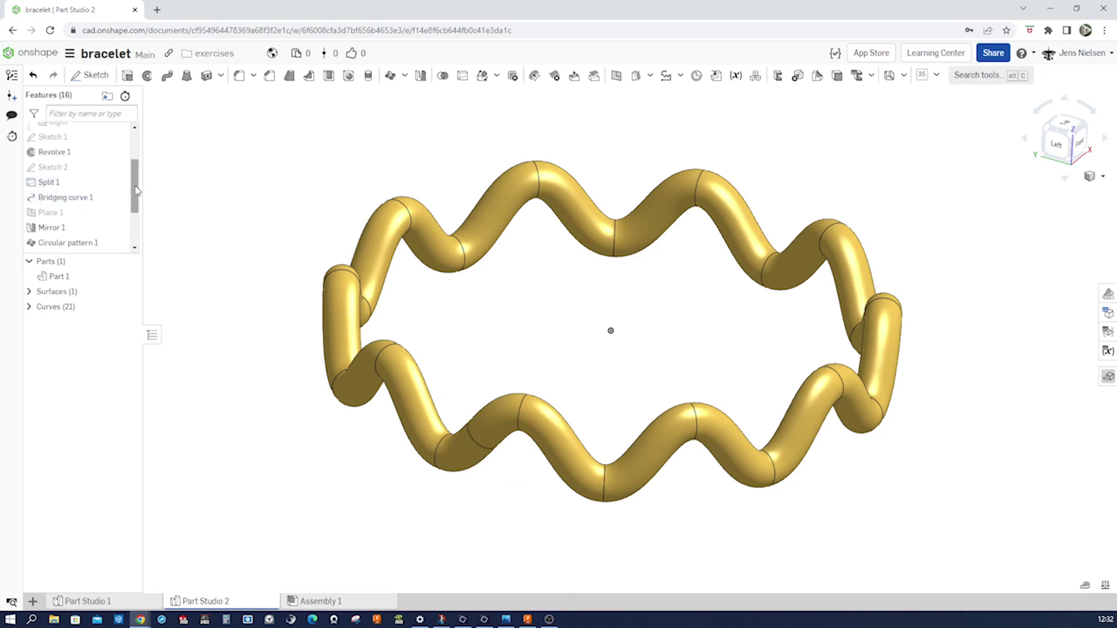
drag(135, 203, 139, 227)
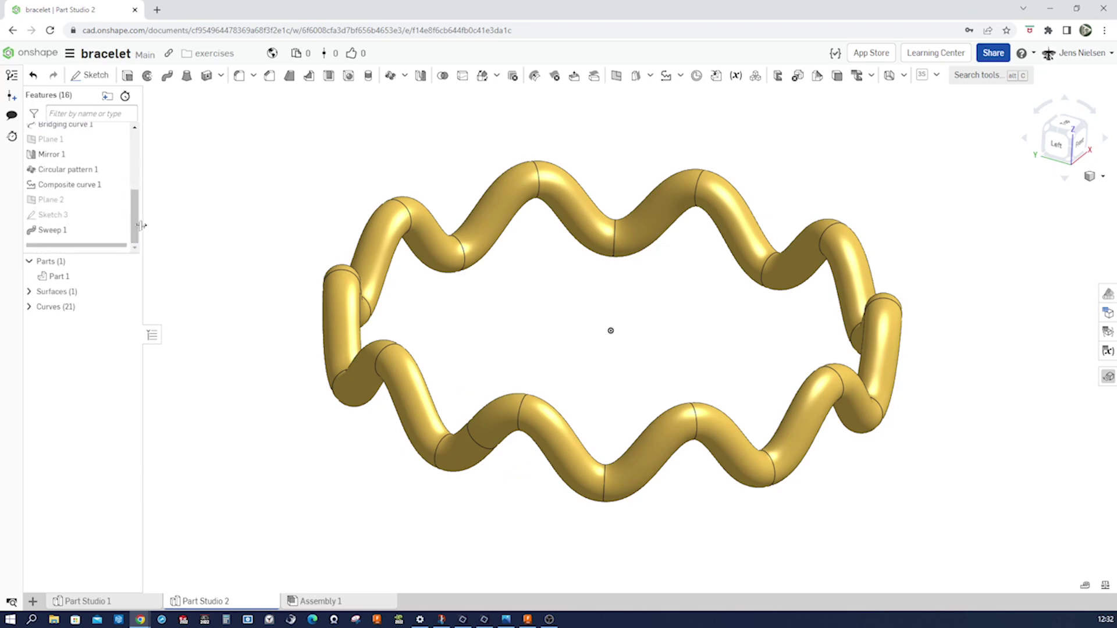